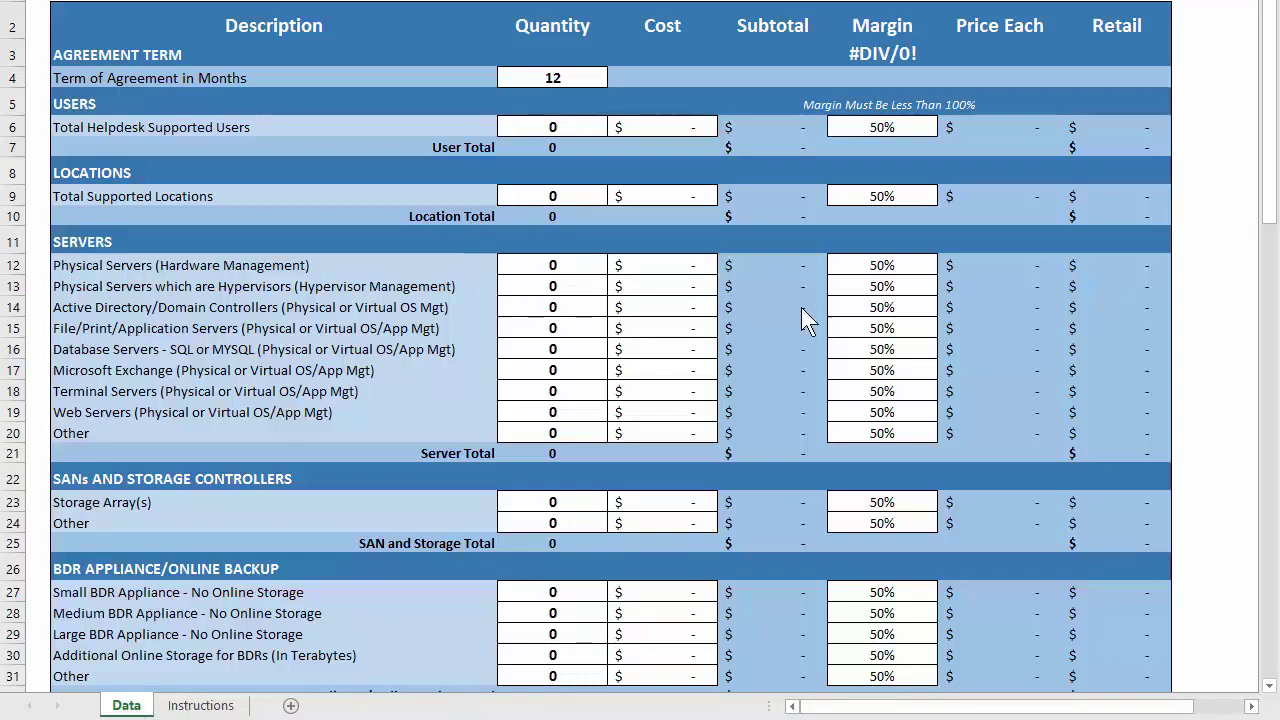
Step: Look over the Instructions sheet, then step through the term, users and locations inputs
left_click(203, 705)
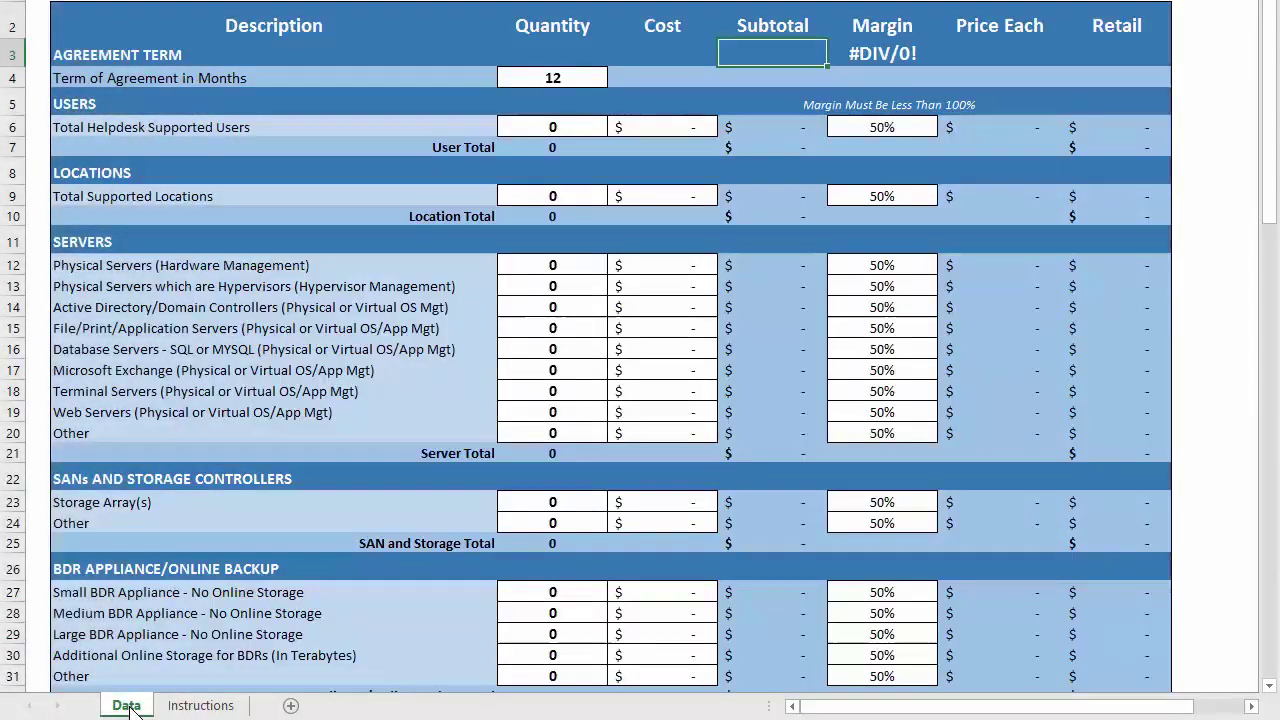
key("ctrl+Home")
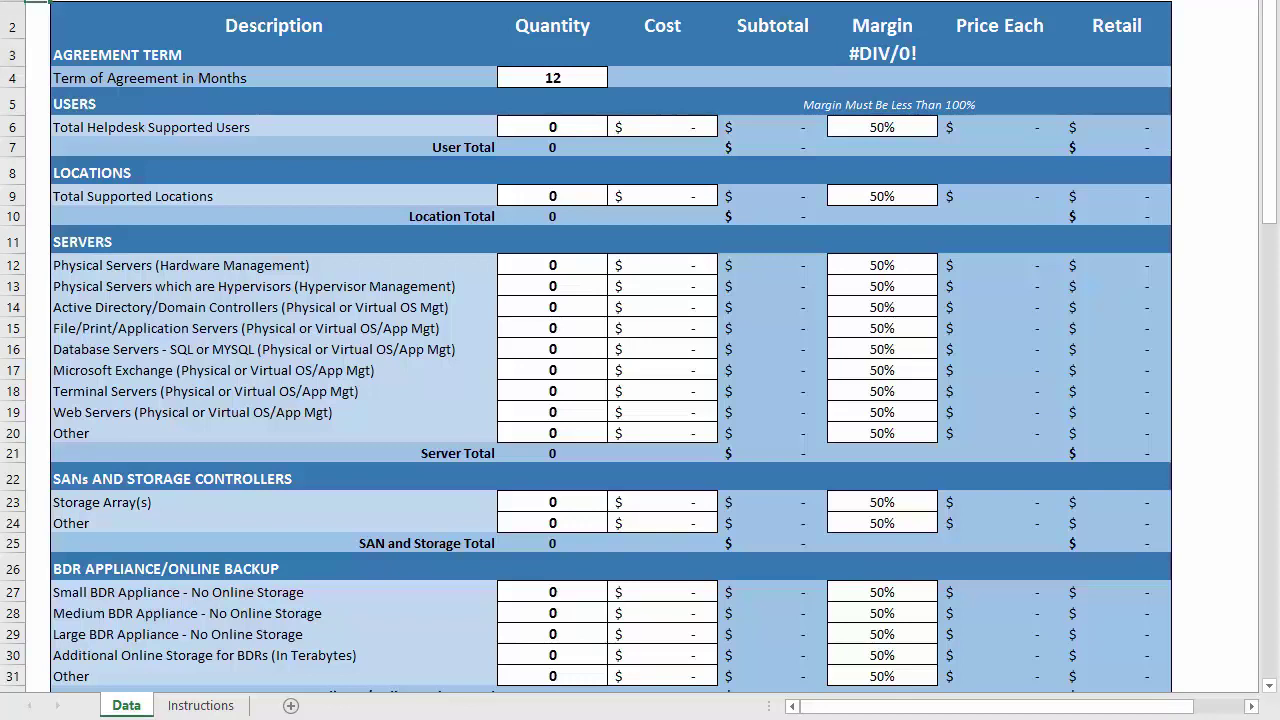
left_click(552, 78)
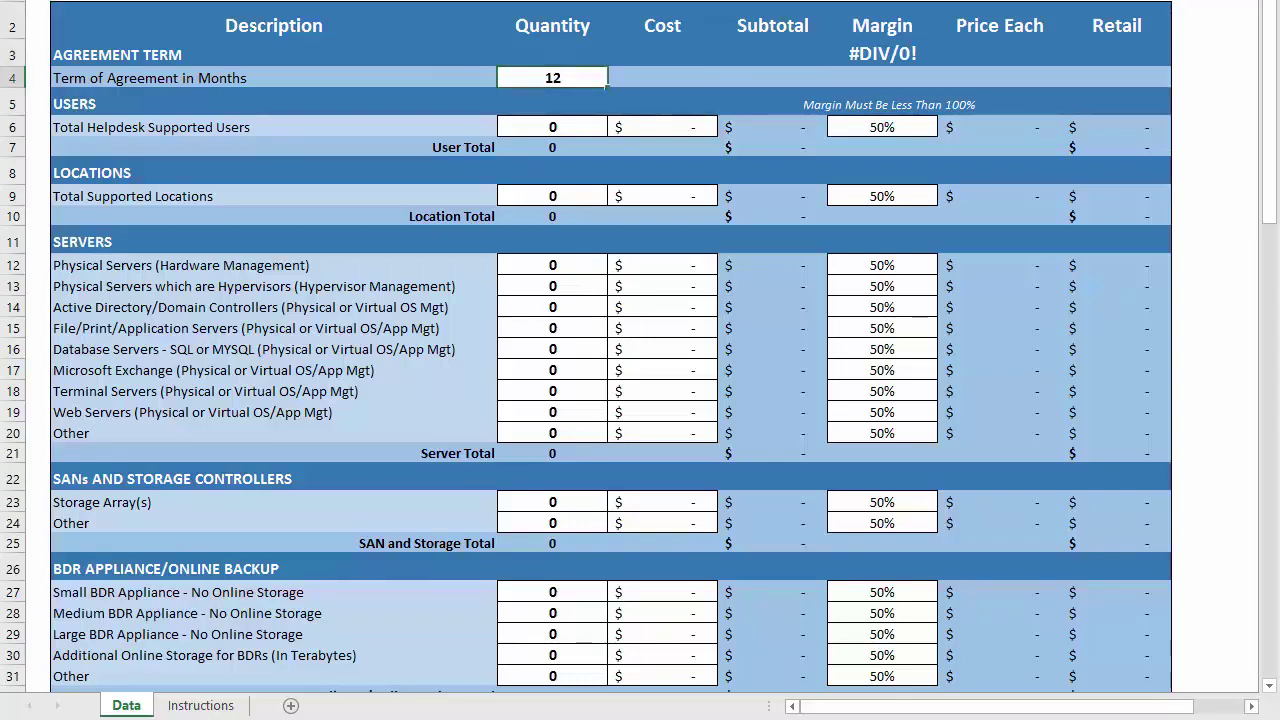
key("Tab")
key("Tab")
key("Tab")
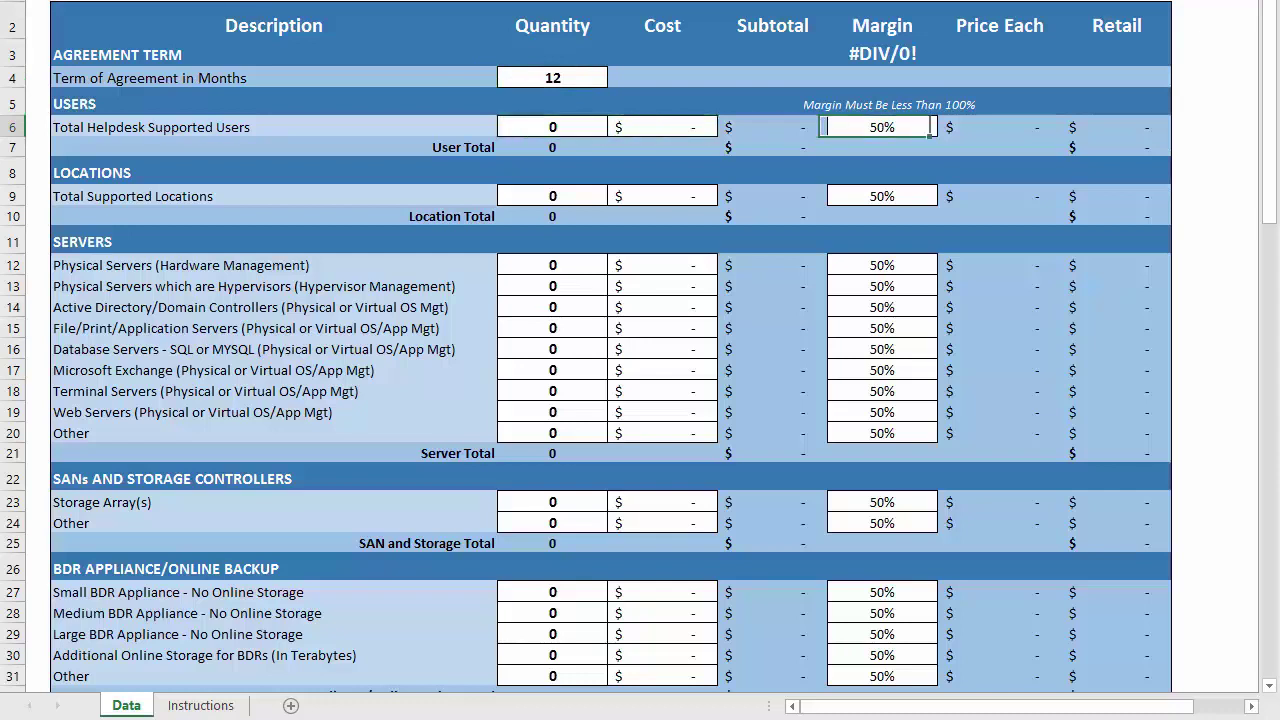
key("Tab")
key("Tab")
key("Tab")
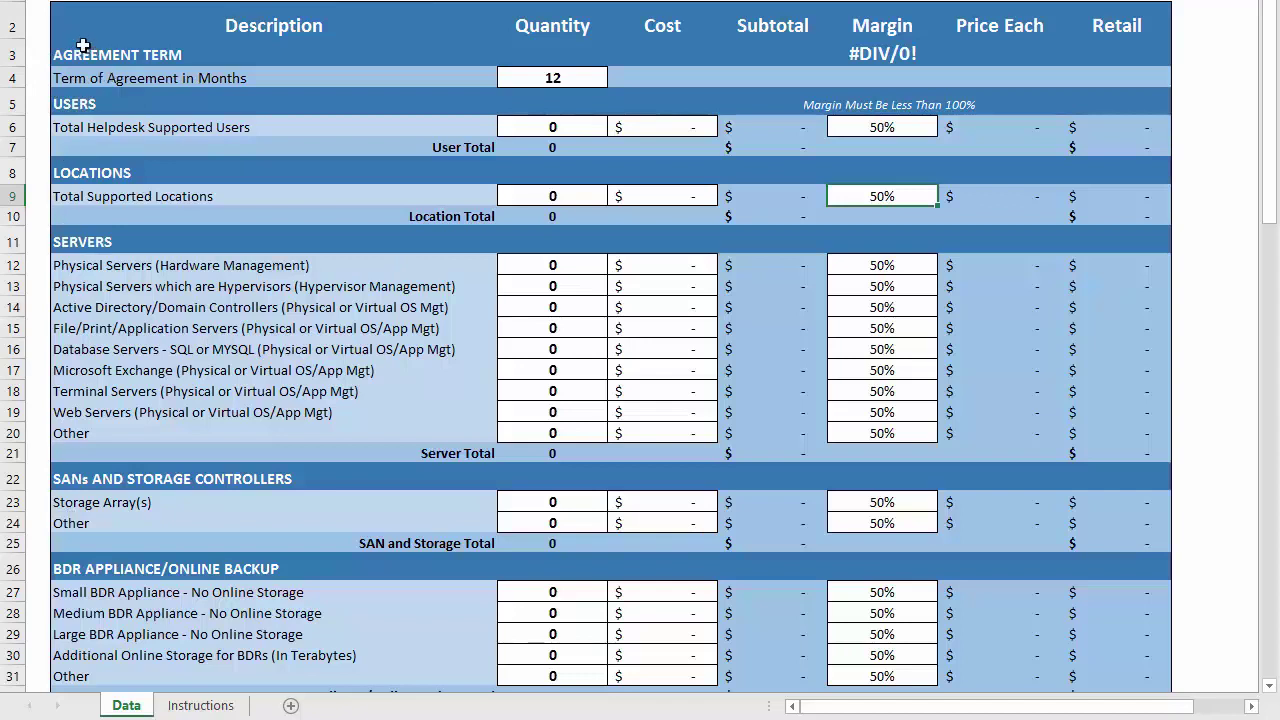
Step: Point out the Agreement Term, Helpdesk Users, Supported Locations and Servers rows
left_click(12, 53)
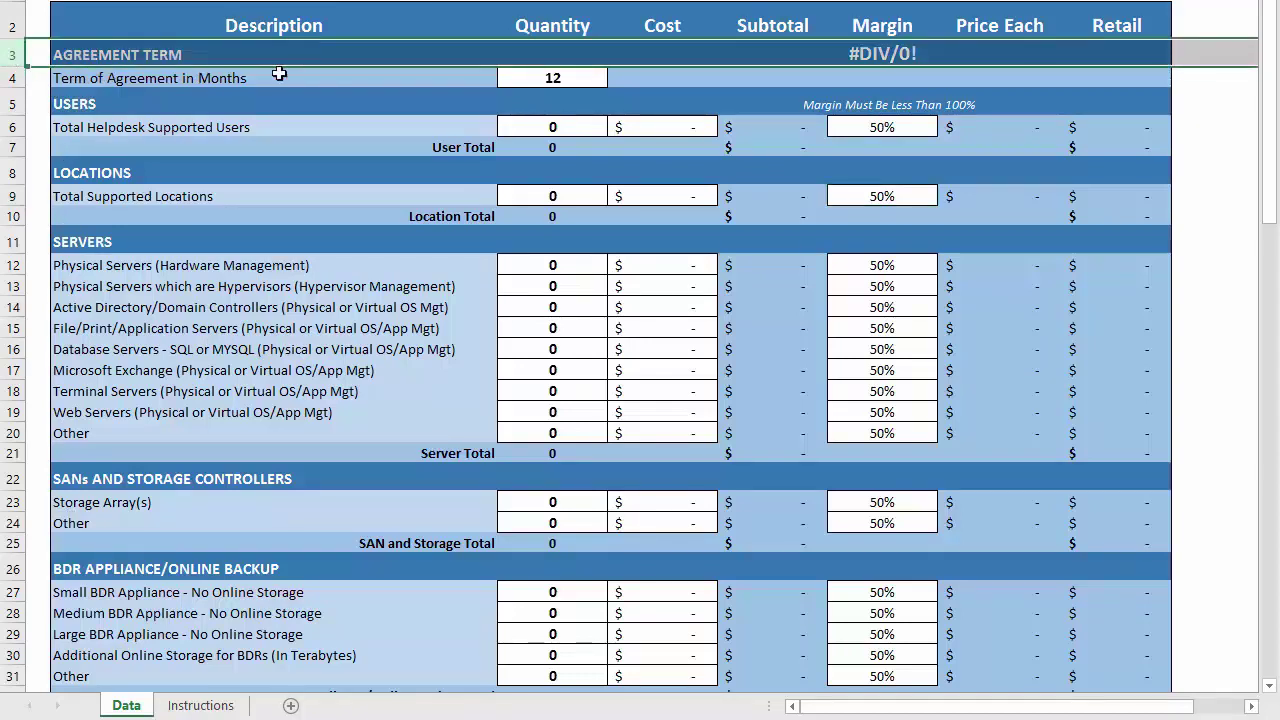
left_click(12, 78)
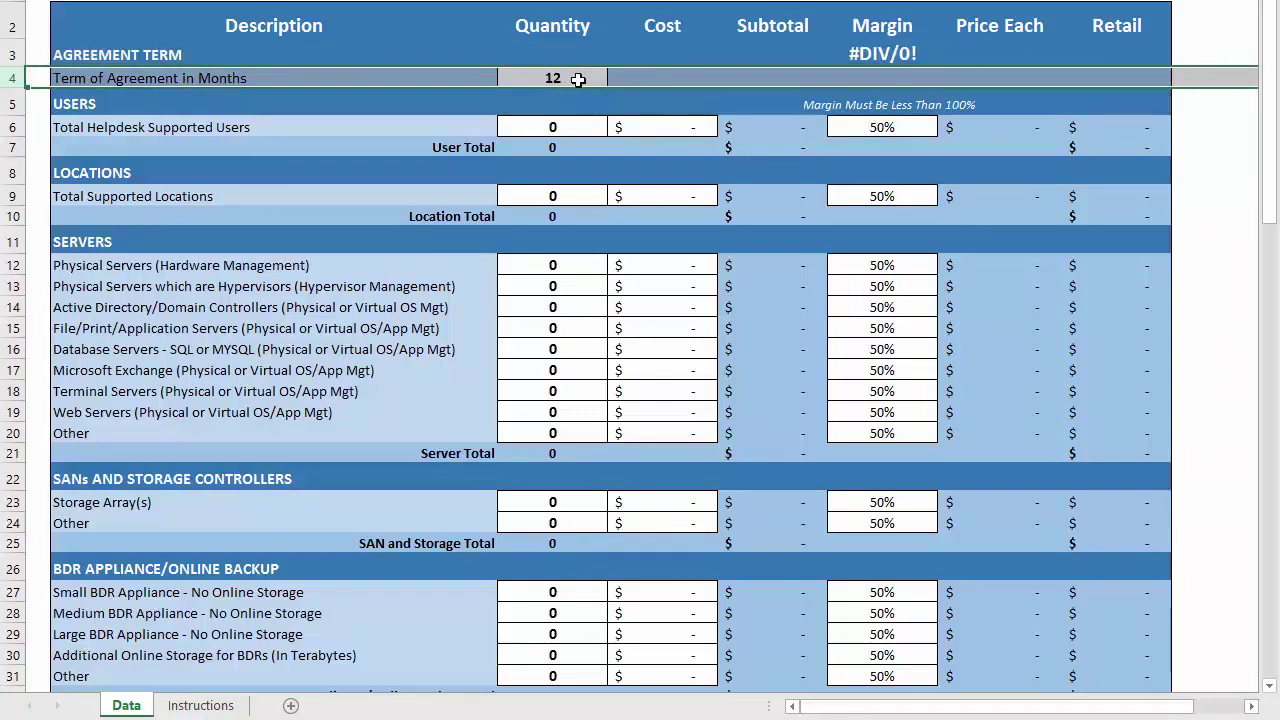
left_click(12, 127)
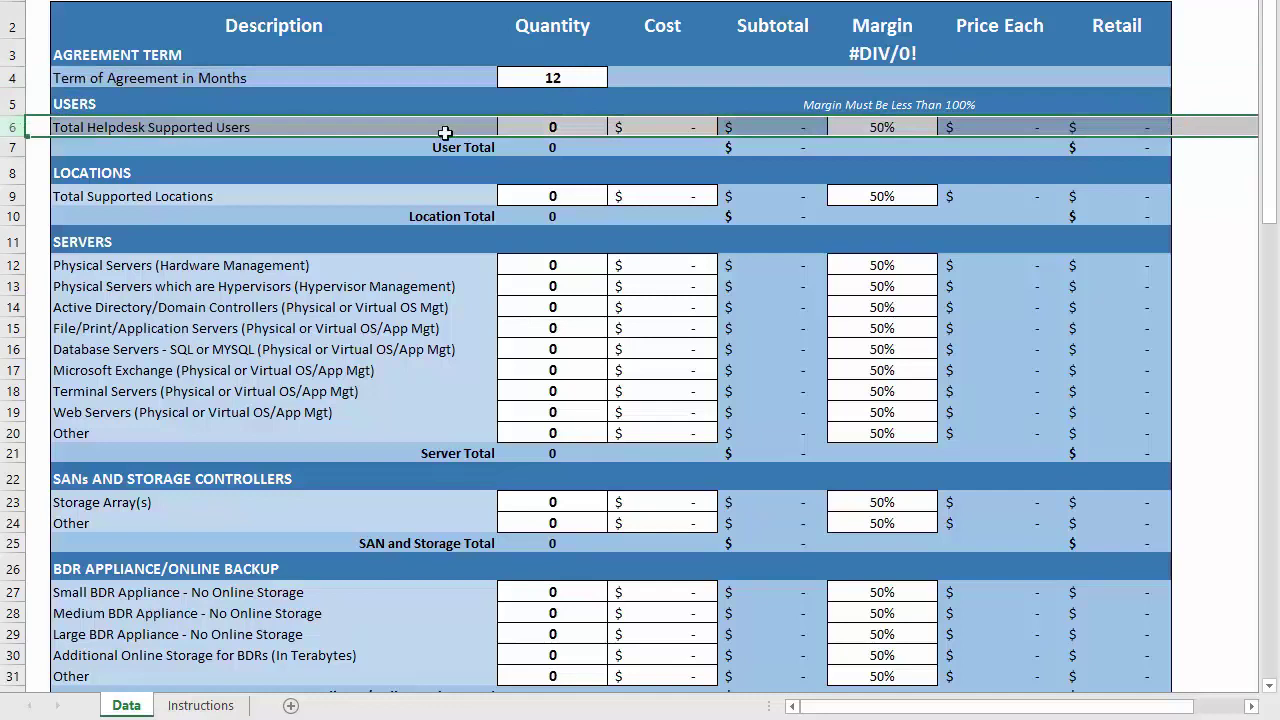
left_click(14, 196)
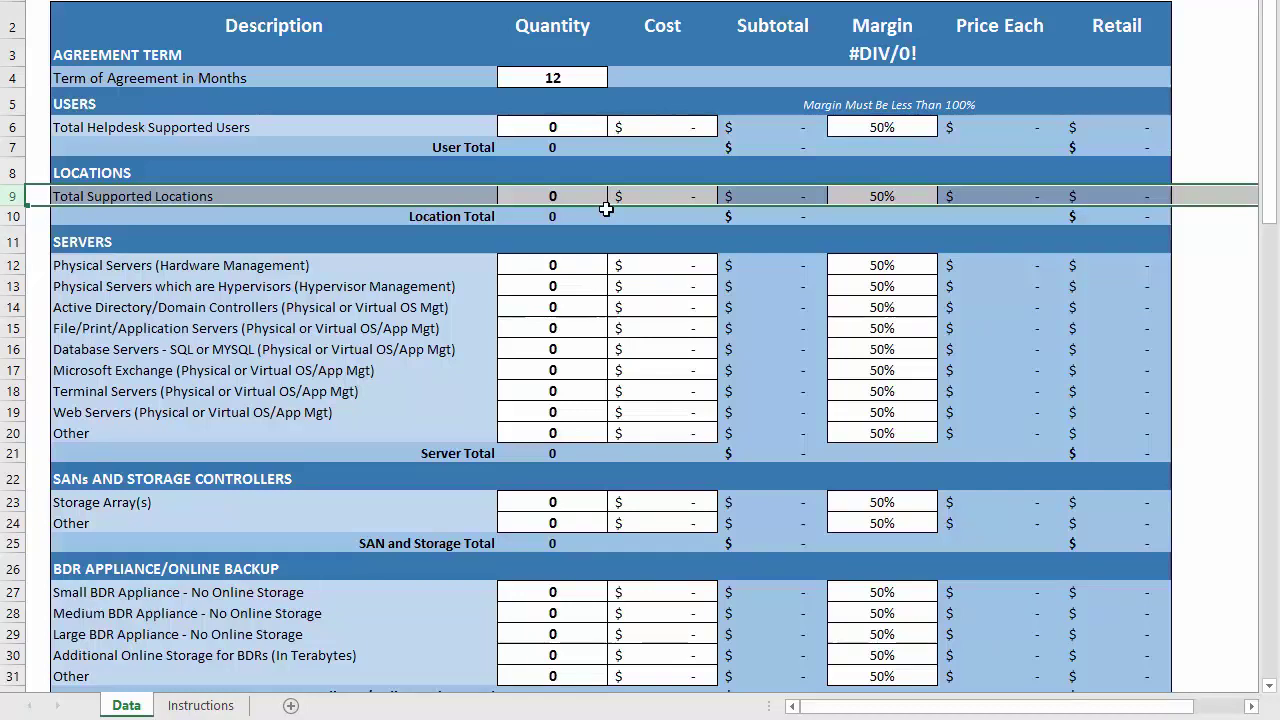
left_click(14, 241)
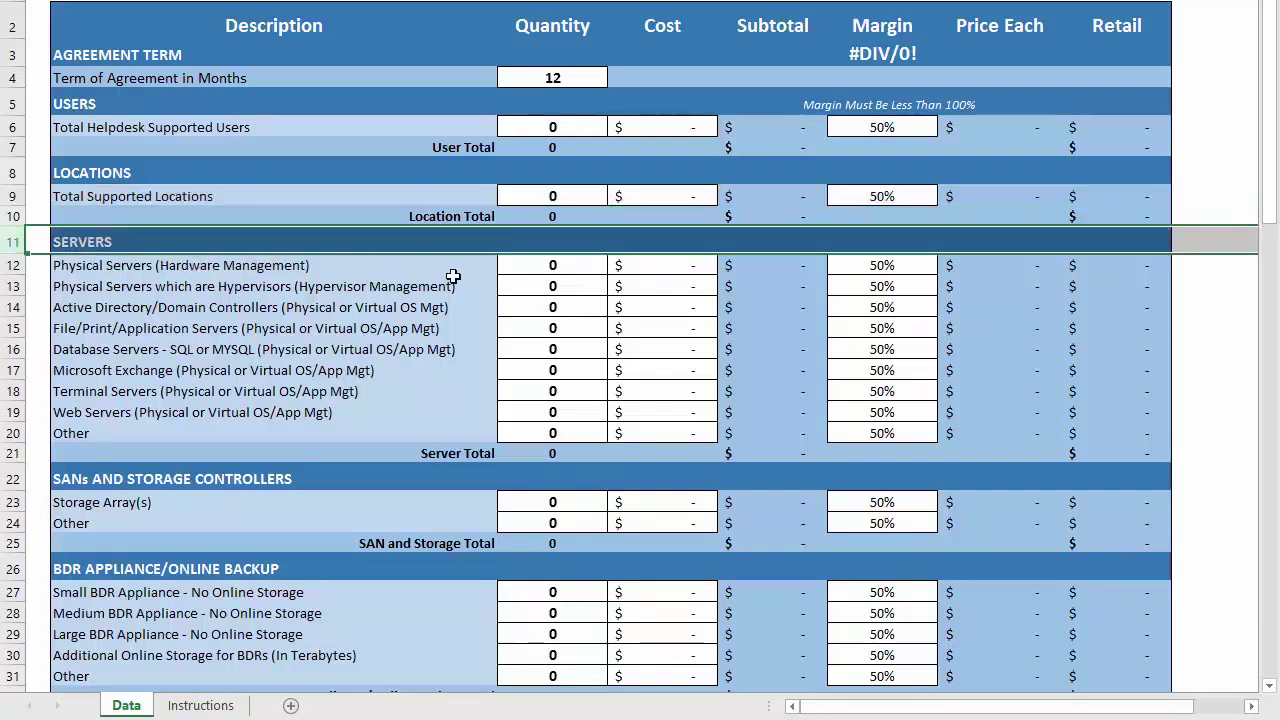
Step: Walk through the physical, hypervisor, domain controller and file/print server lines
left_click(232, 267)
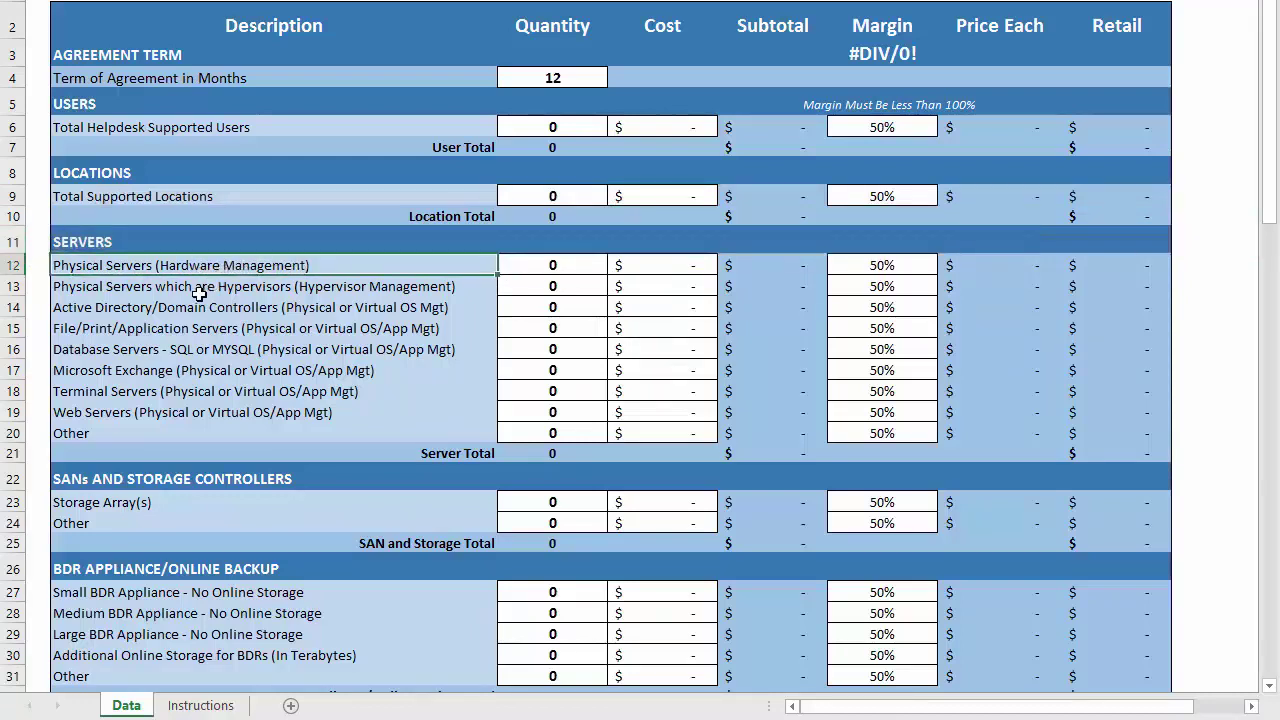
left_click(198, 292)
left_click(188, 309)
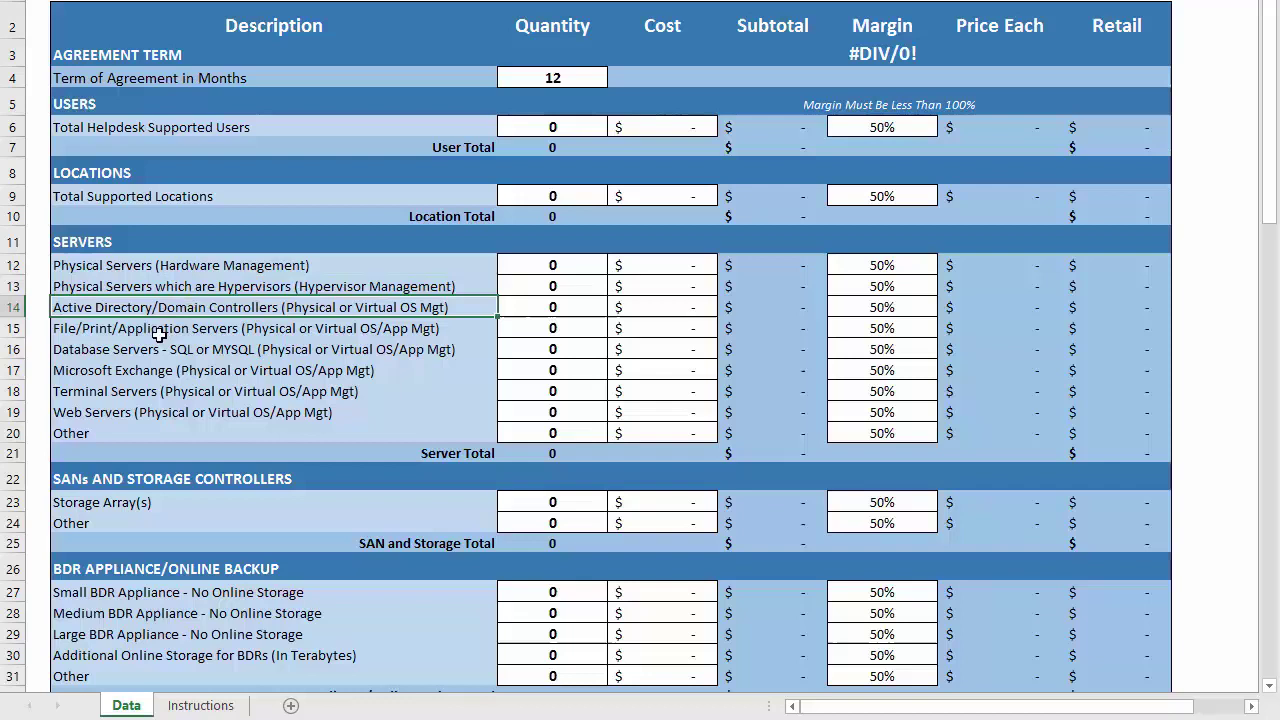
left_click(181, 268)
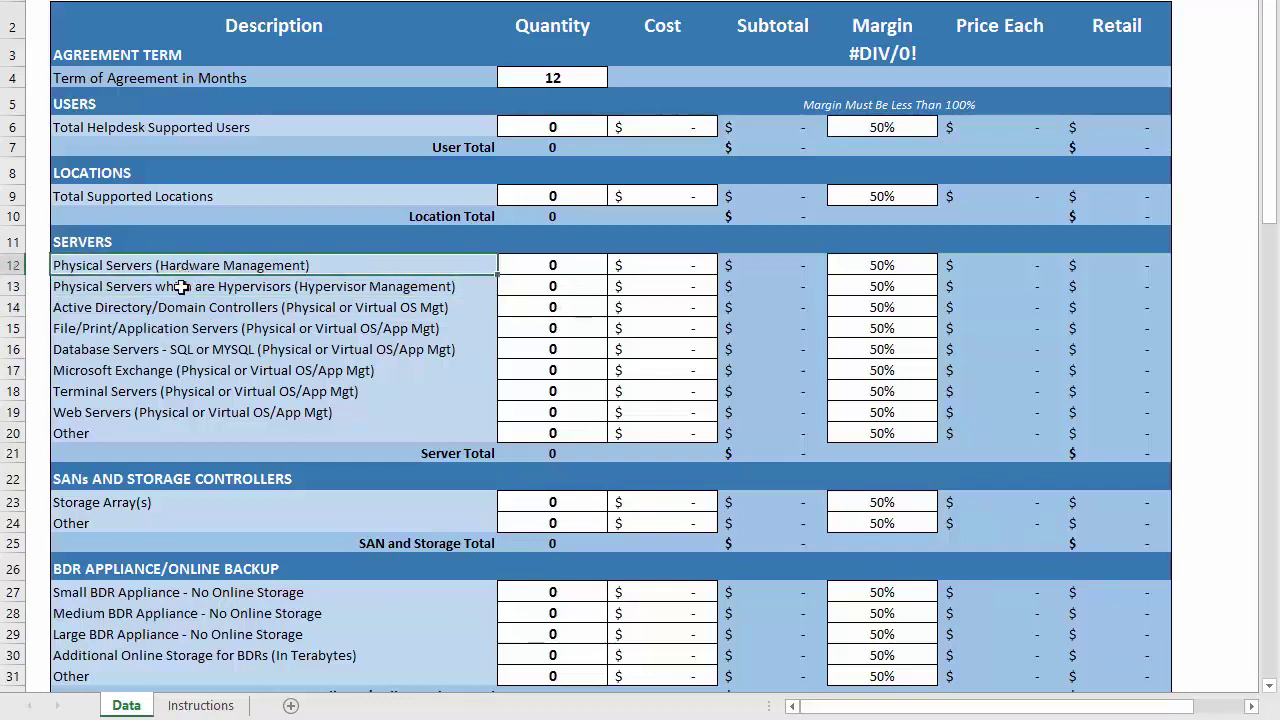
left_click(177, 289)
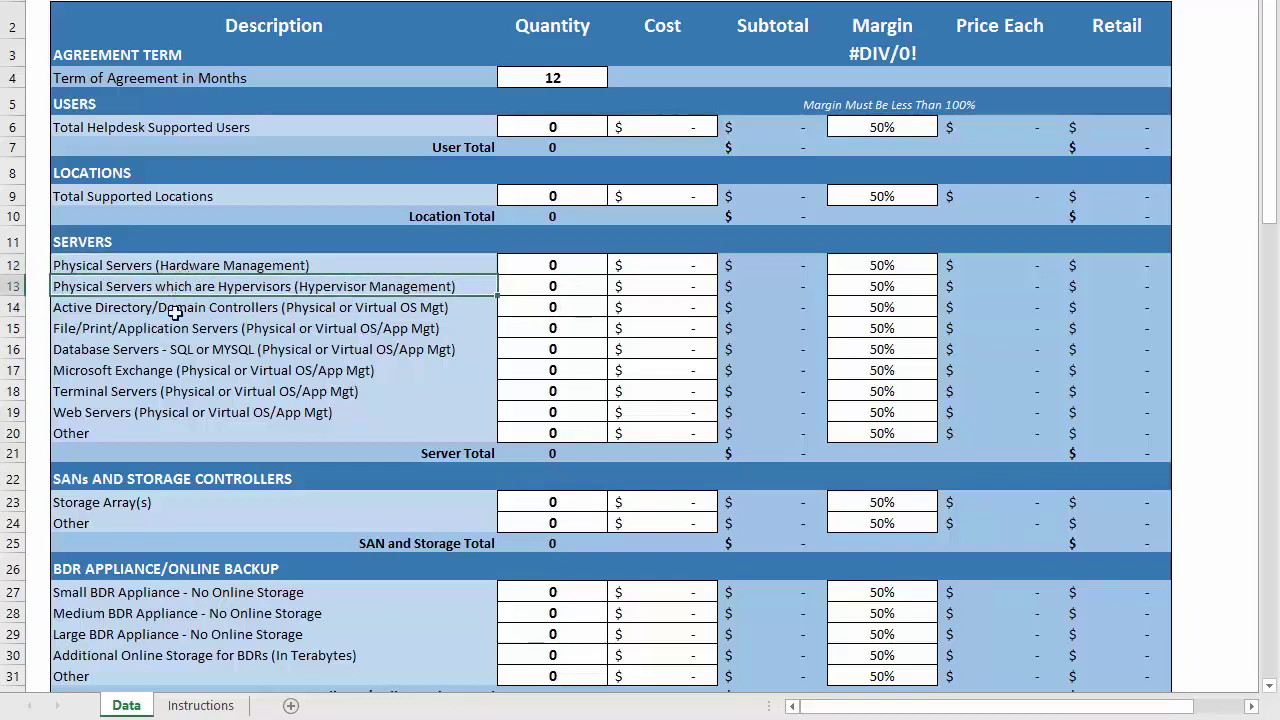
left_click(157, 309)
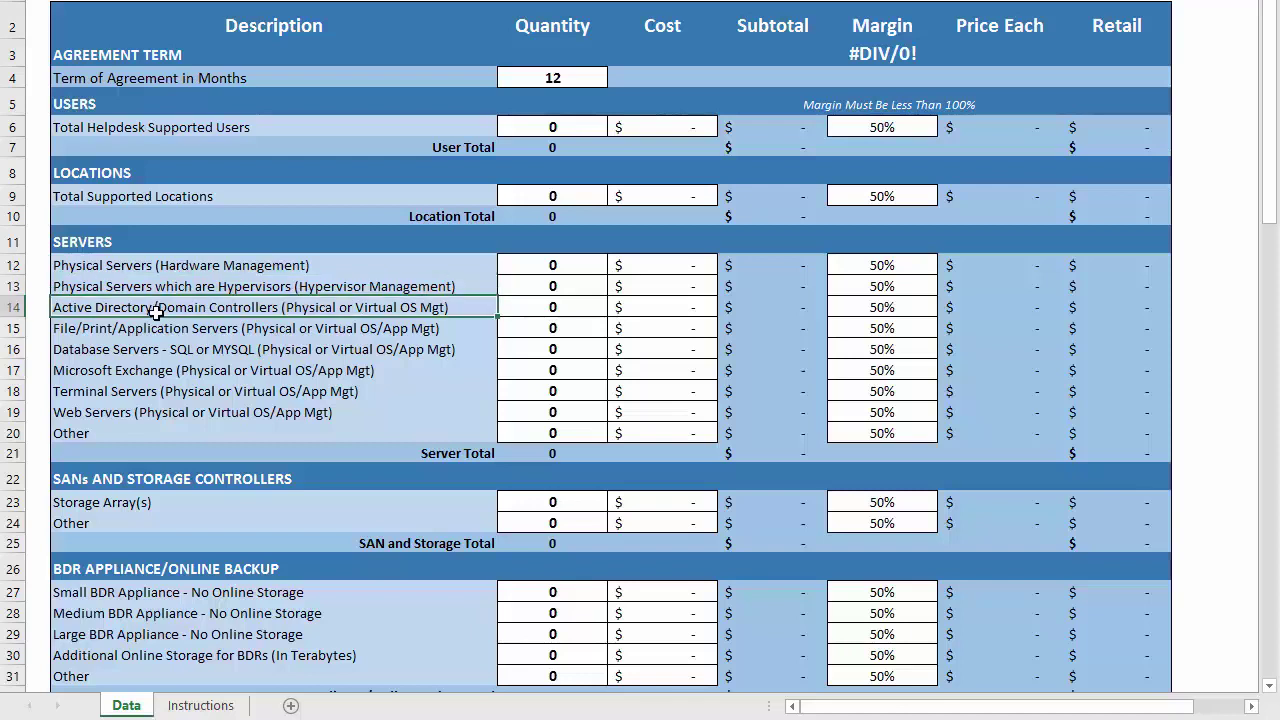
left_click(259, 268)
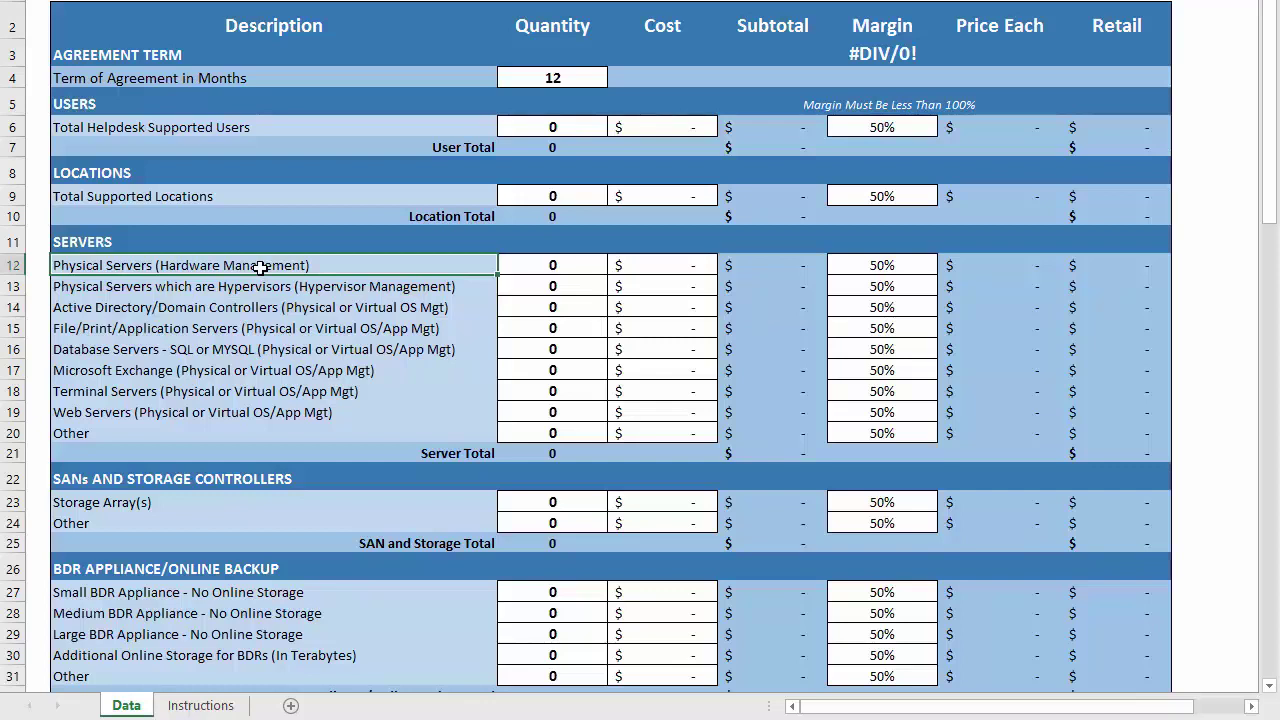
left_click(212, 288)
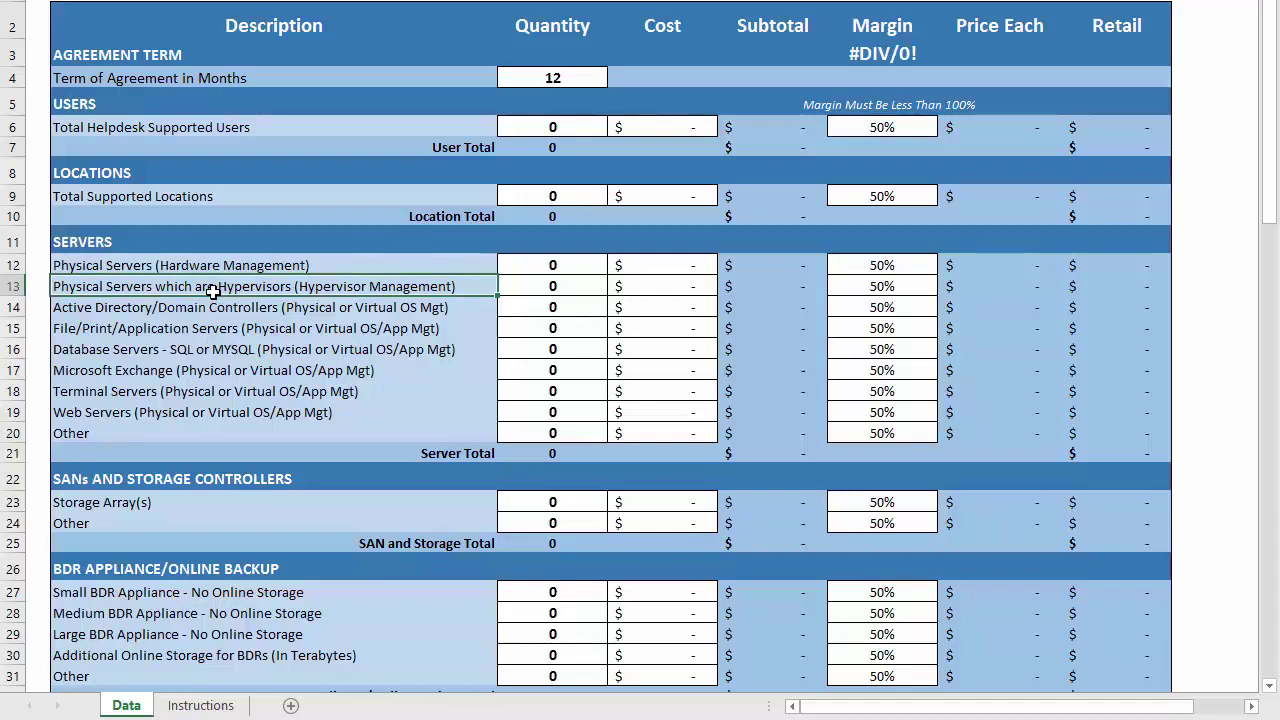
left_click(205, 311)
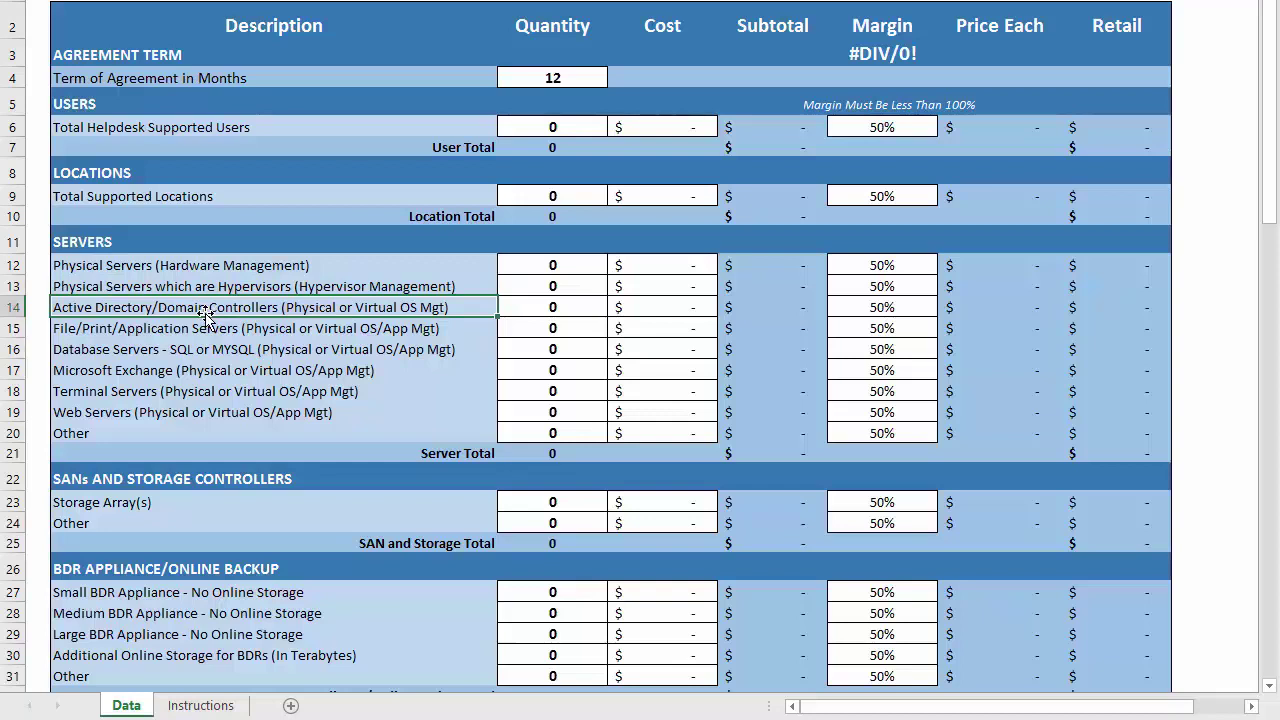
left_click(196, 333)
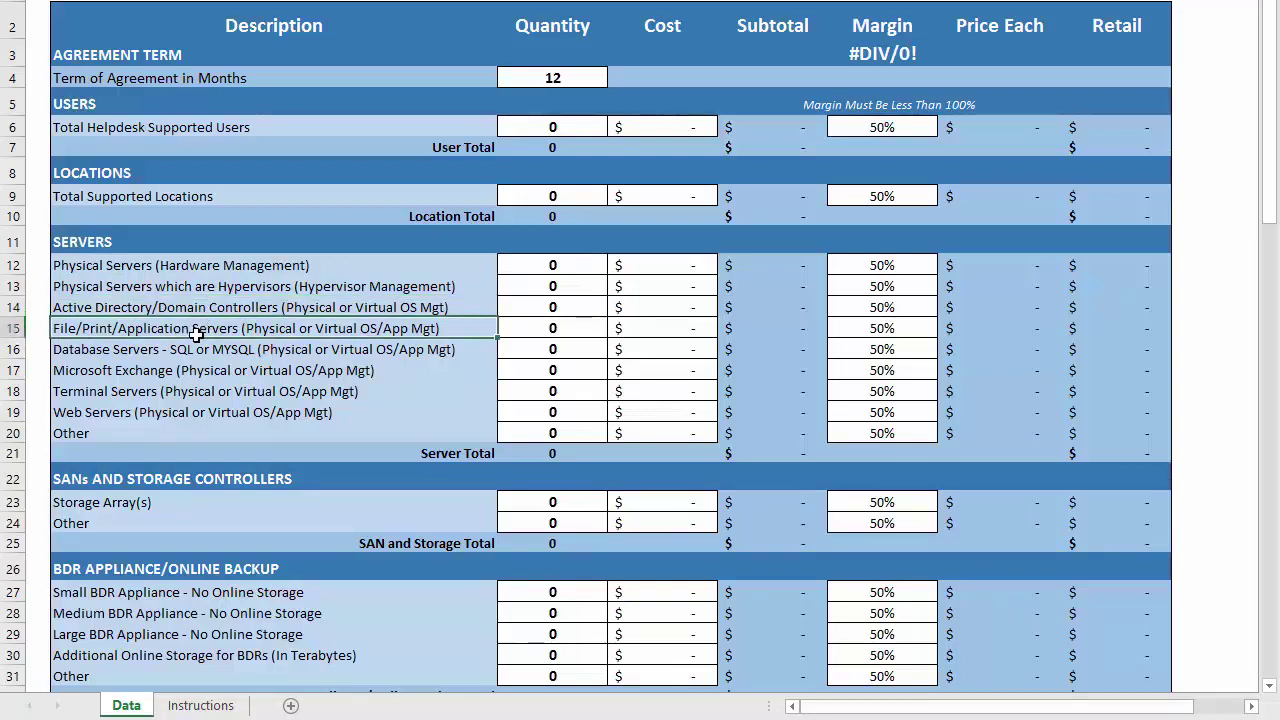
Step: Scroll down to review the Storage Array(s), Other server and Other storage lines
left_click(1245, 450)
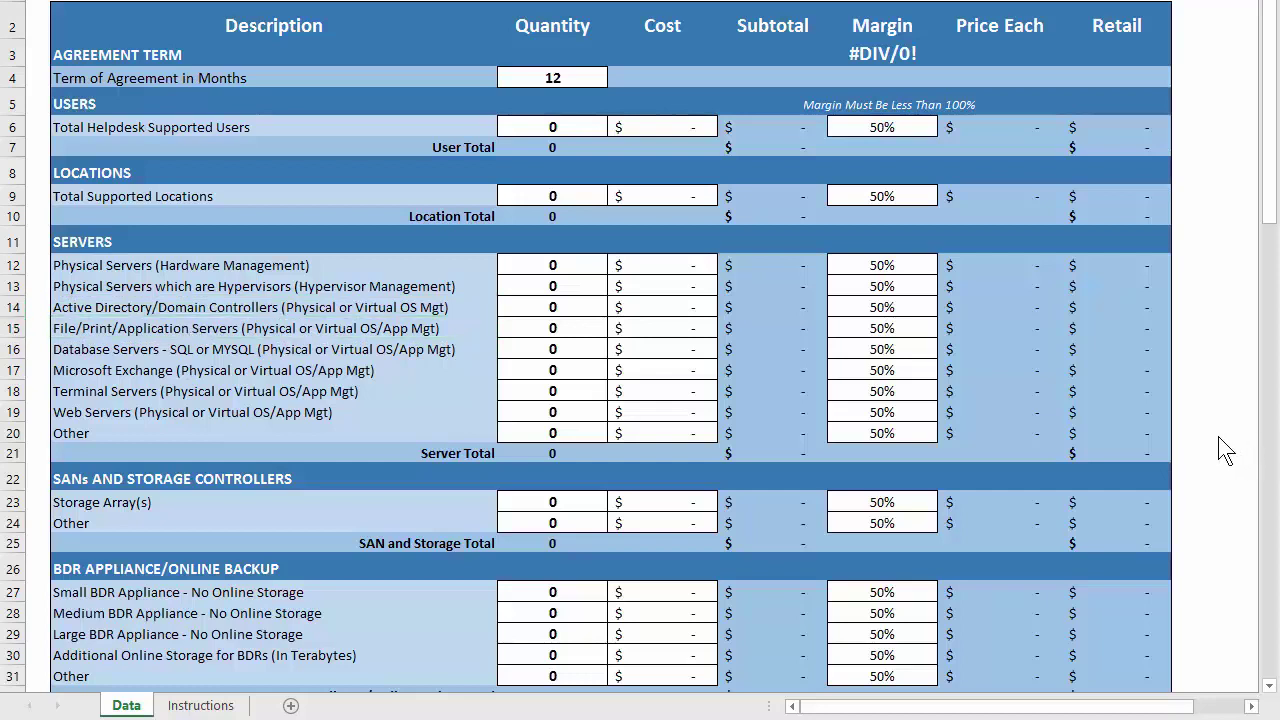
left_click(1271, 210)
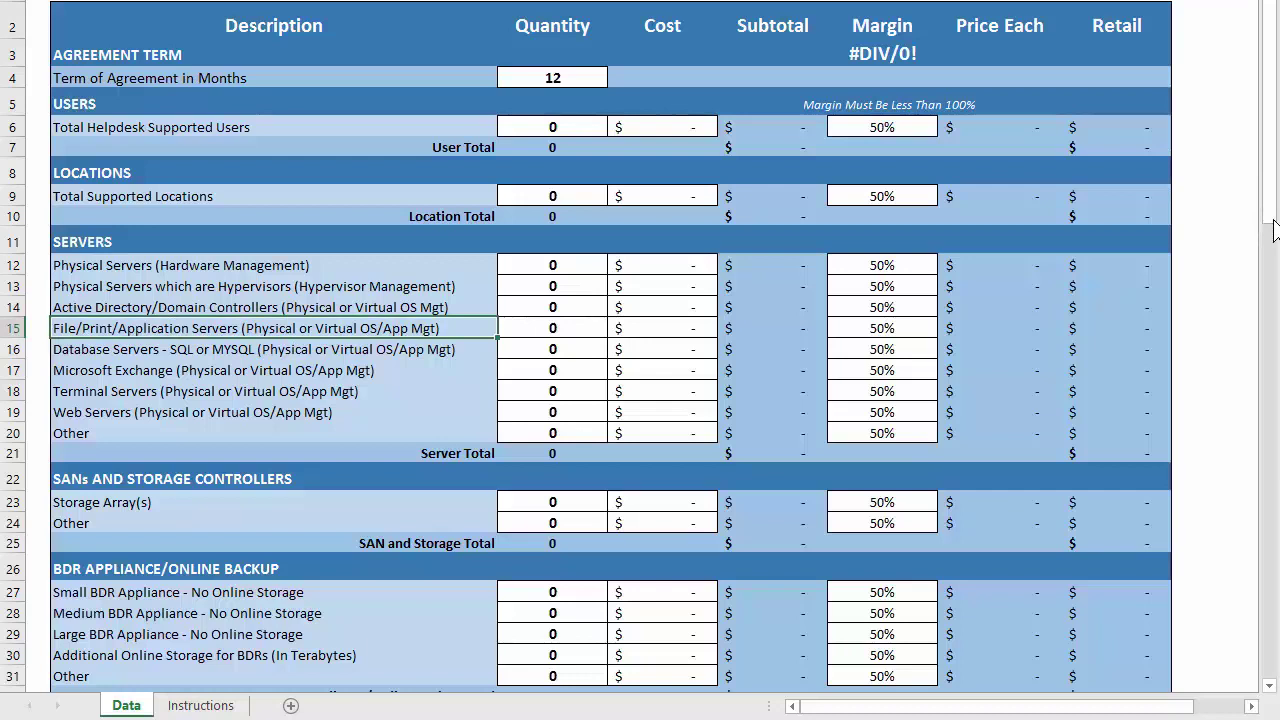
left_click_drag(1275, 253, 1275, 300)
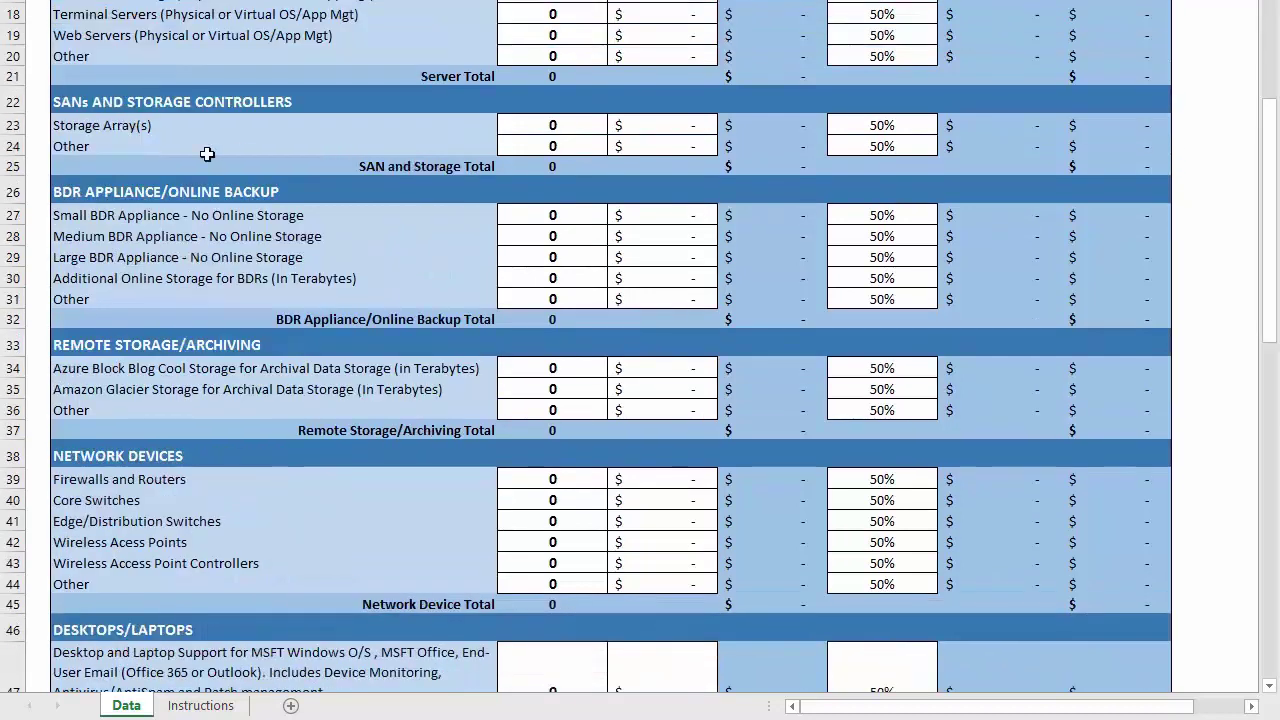
left_click(100, 125)
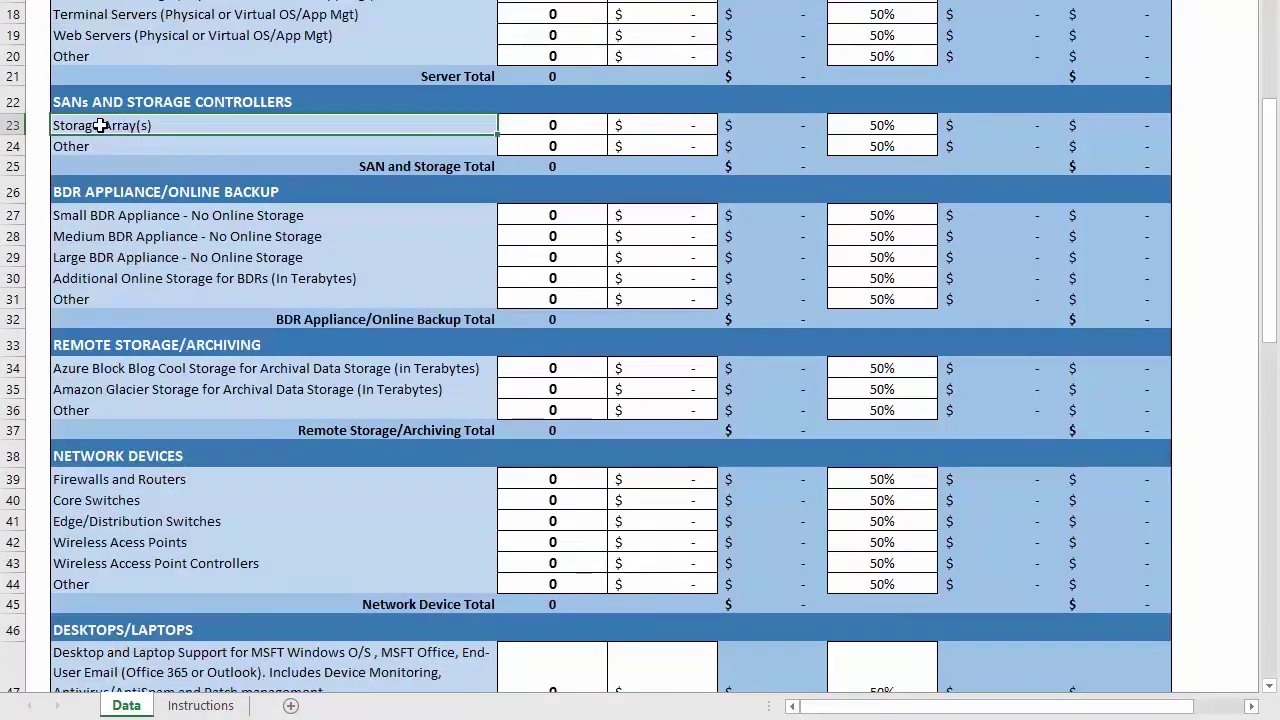
left_click(89, 57)
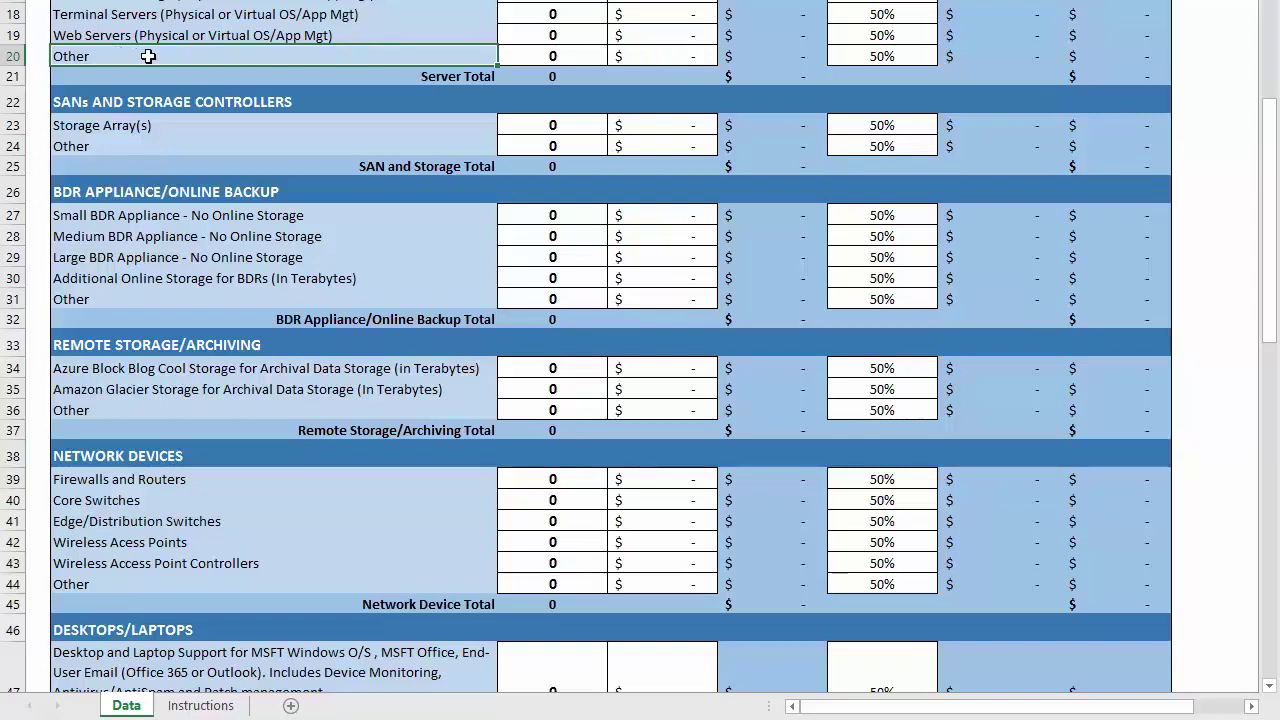
left_click(92, 147)
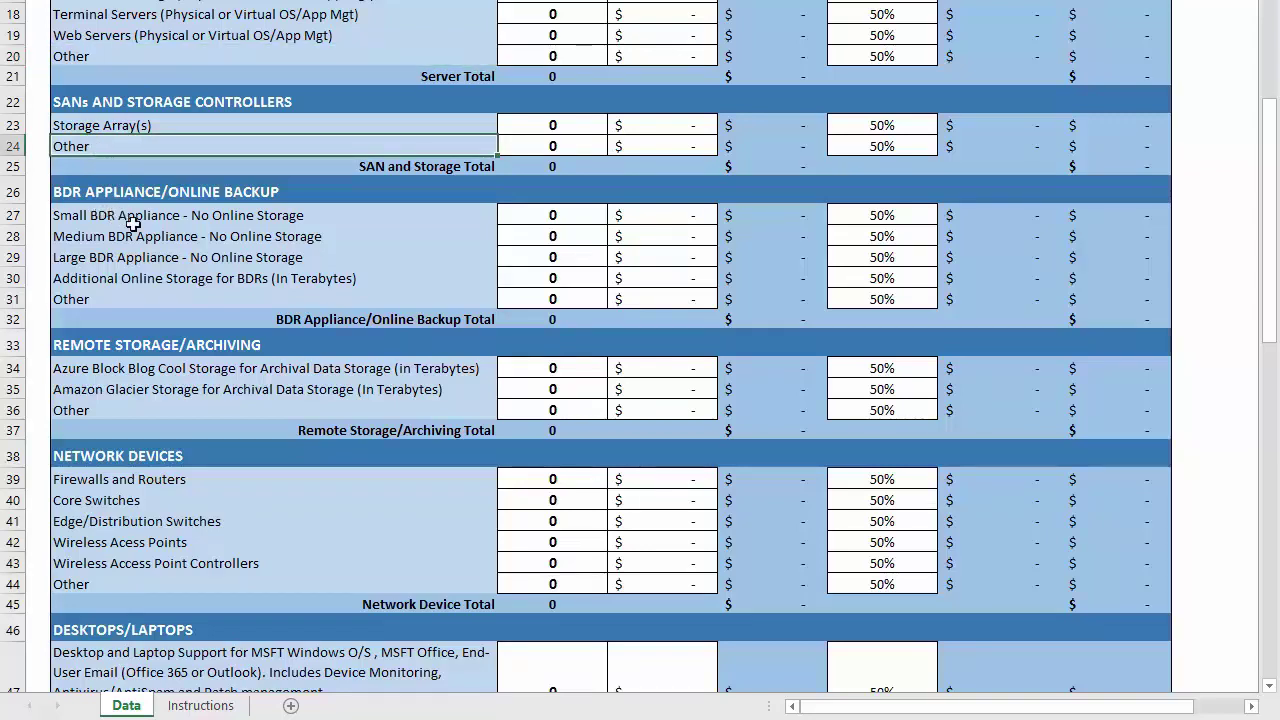
Step: Point out Additional Online Storage for BDRs and the Small and Large BDR Appliance lines
left_click(80, 279)
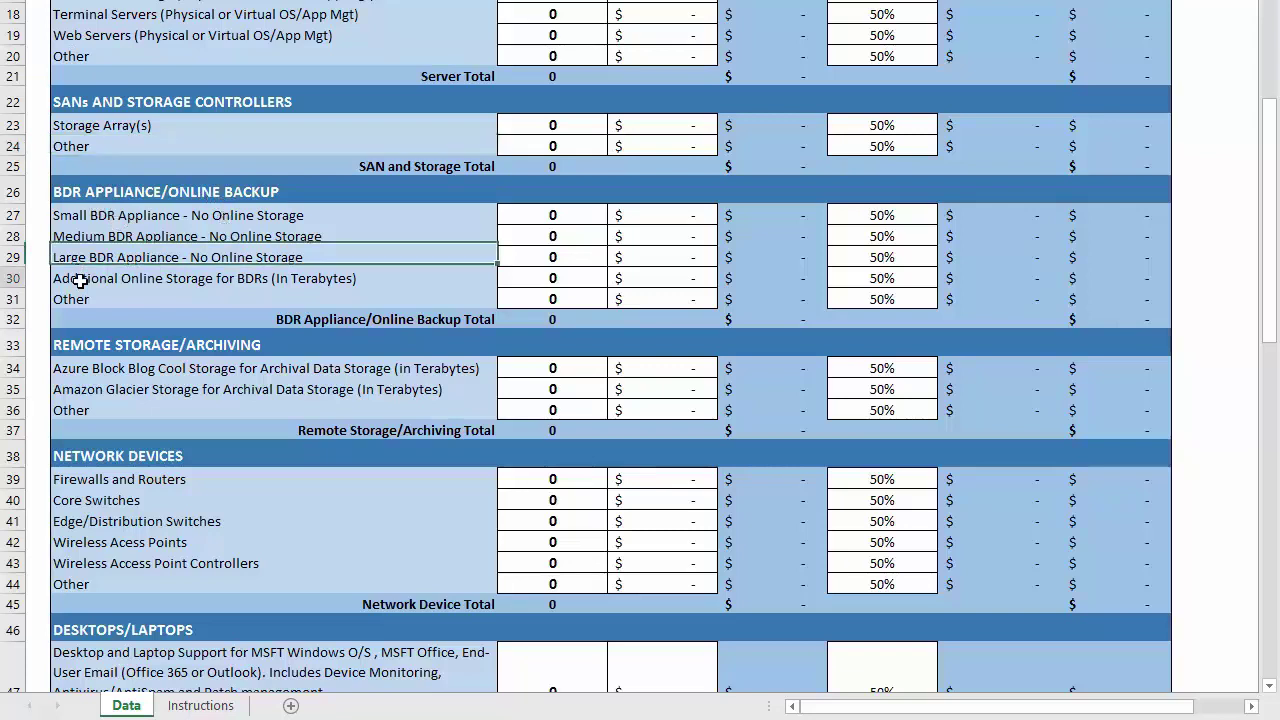
left_click(94, 216)
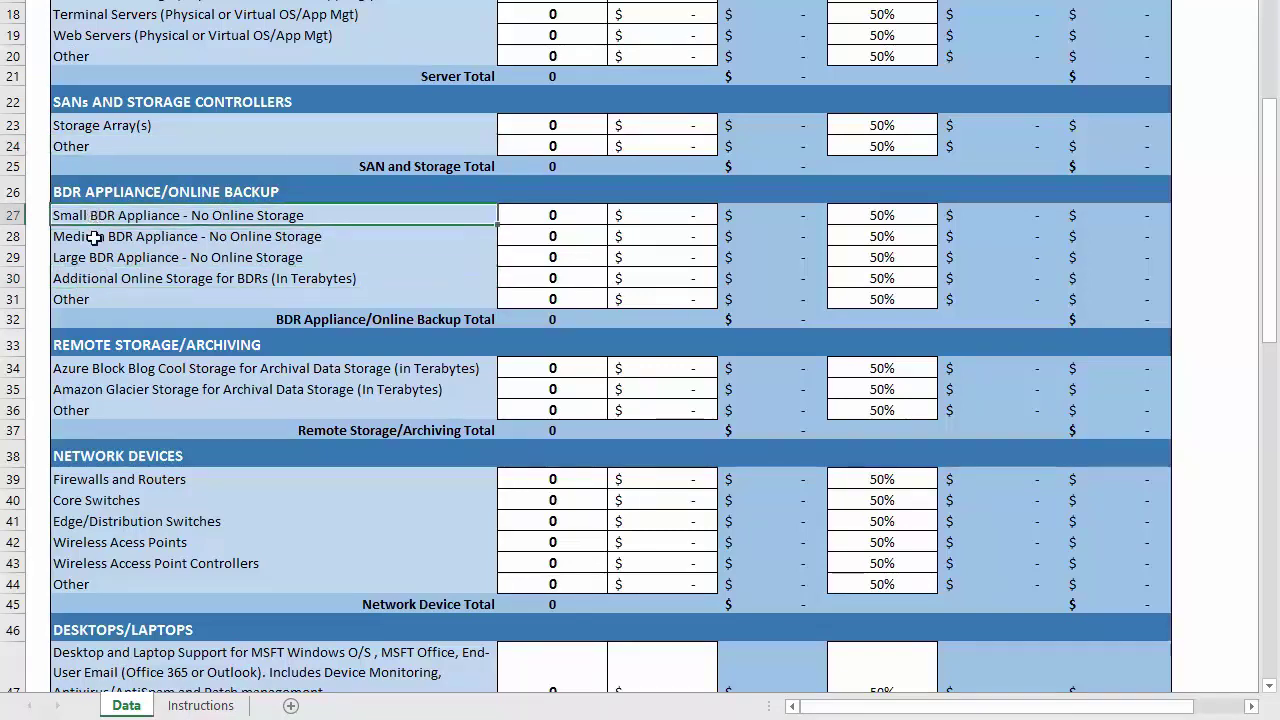
left_click(94, 237)
left_click(94, 258)
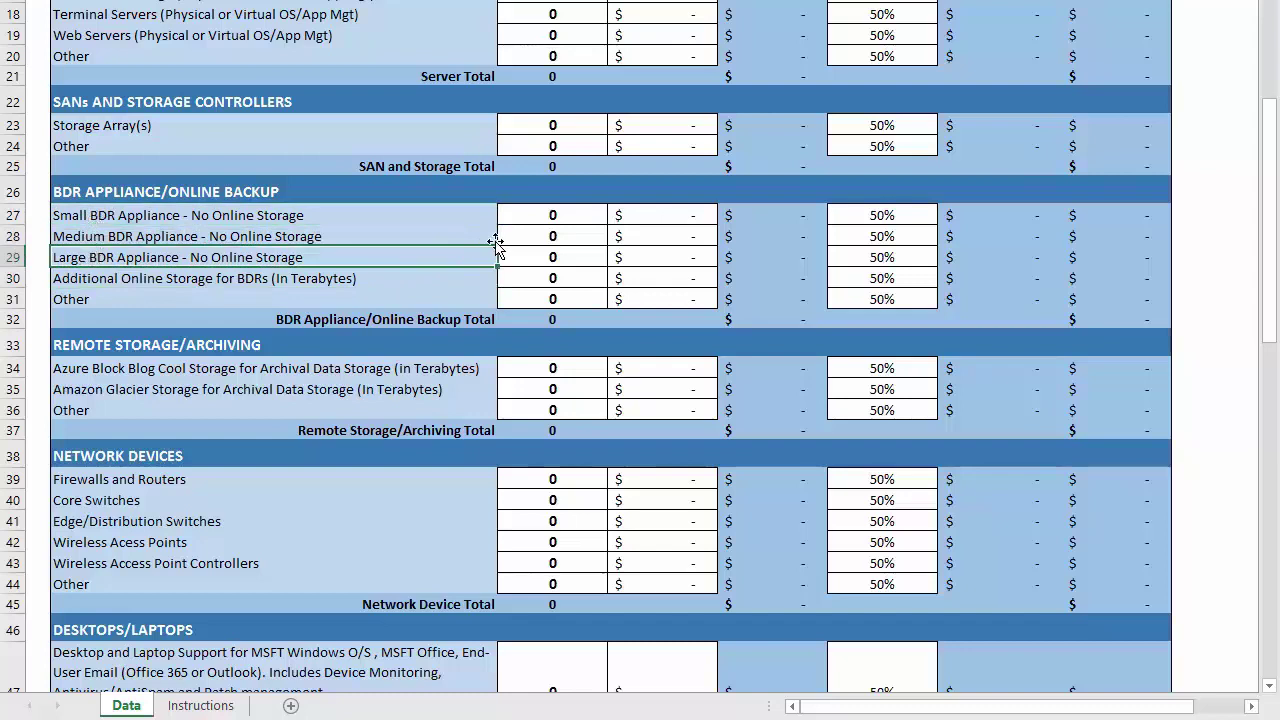
Step: Scroll past Amazon Glacier Storage to the MDM for Smartphones and Tablets items
scroll(369, 272, "down", 1)
scroll(369, 272, "down", 3)
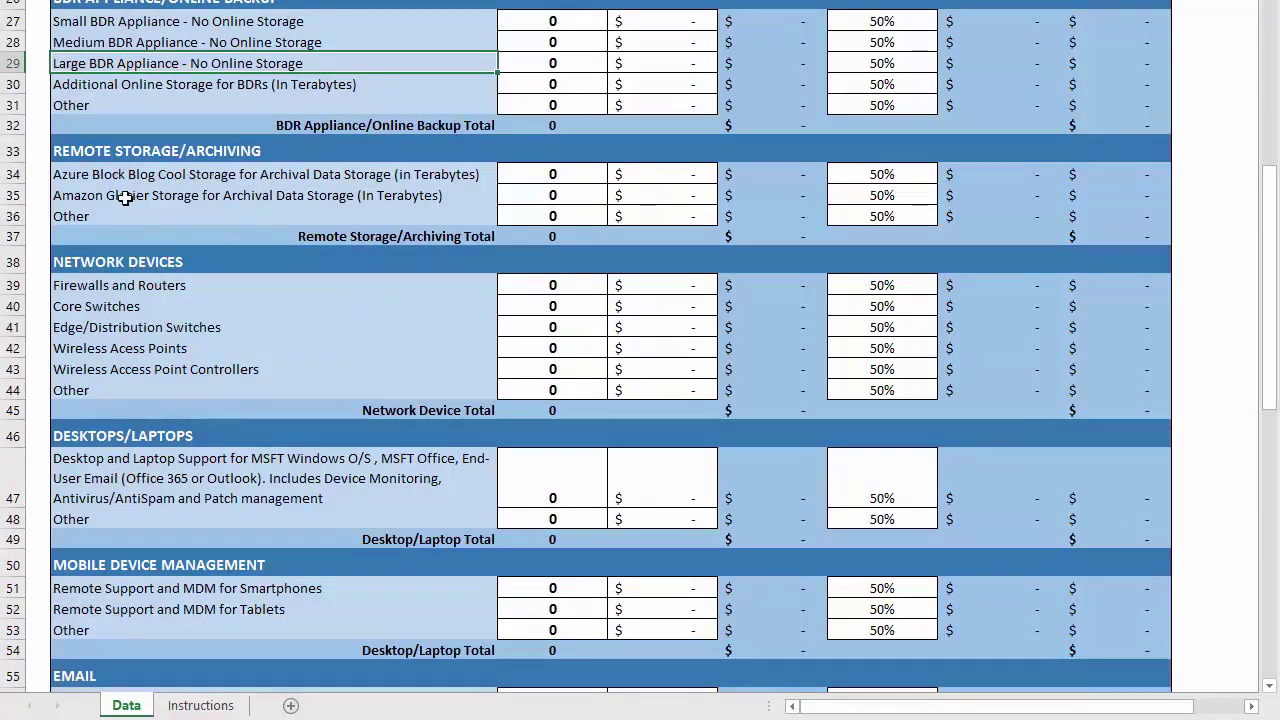
left_click(124, 198)
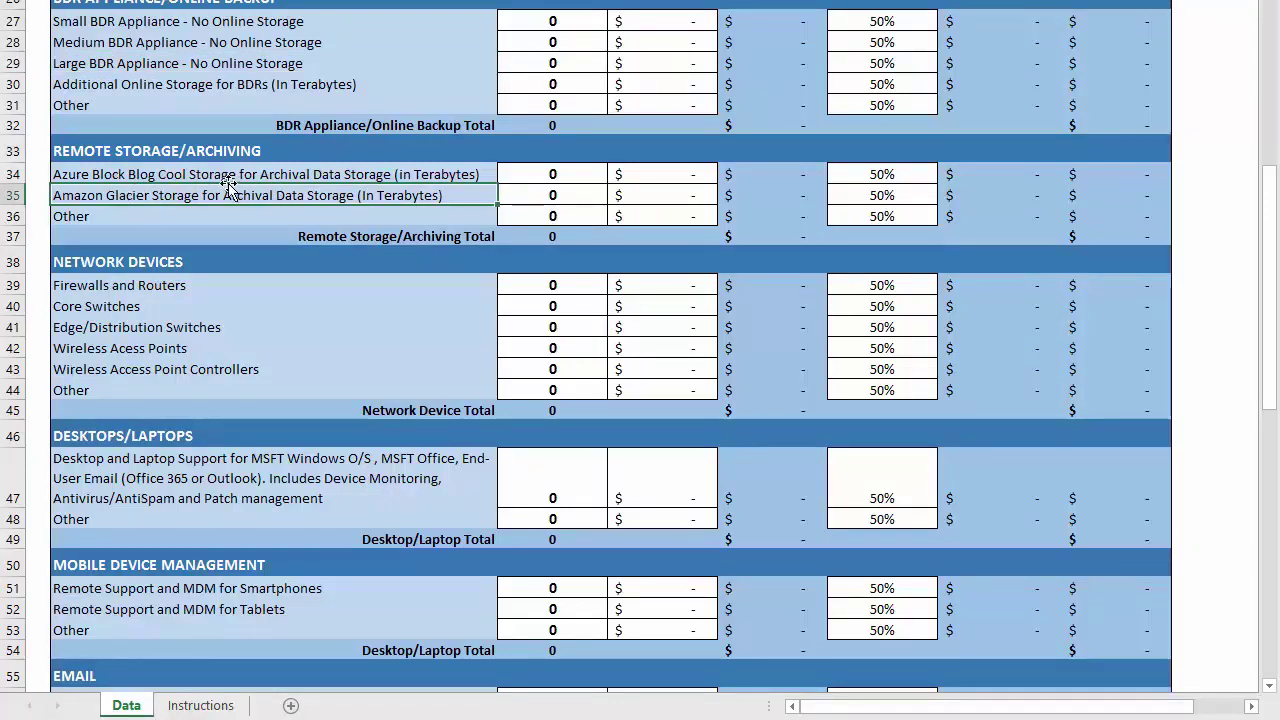
scroll(222, 174, "down", 3)
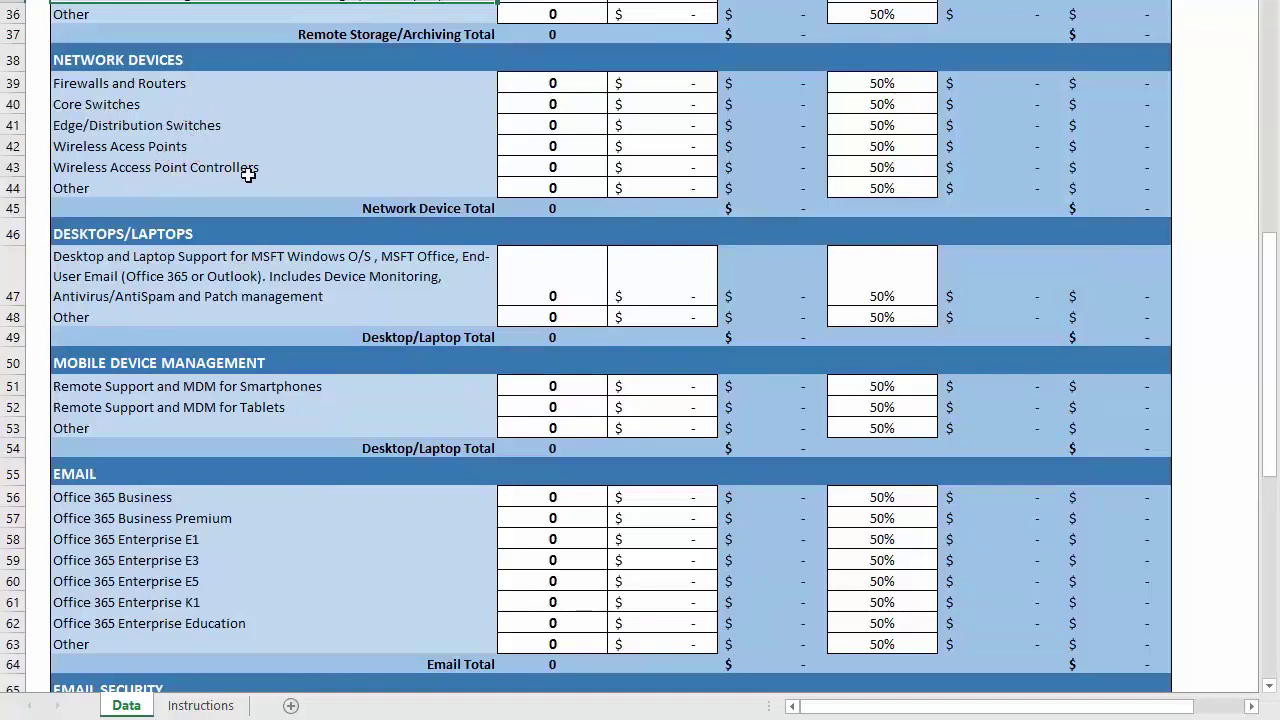
scroll(200, 140, "down", 2)
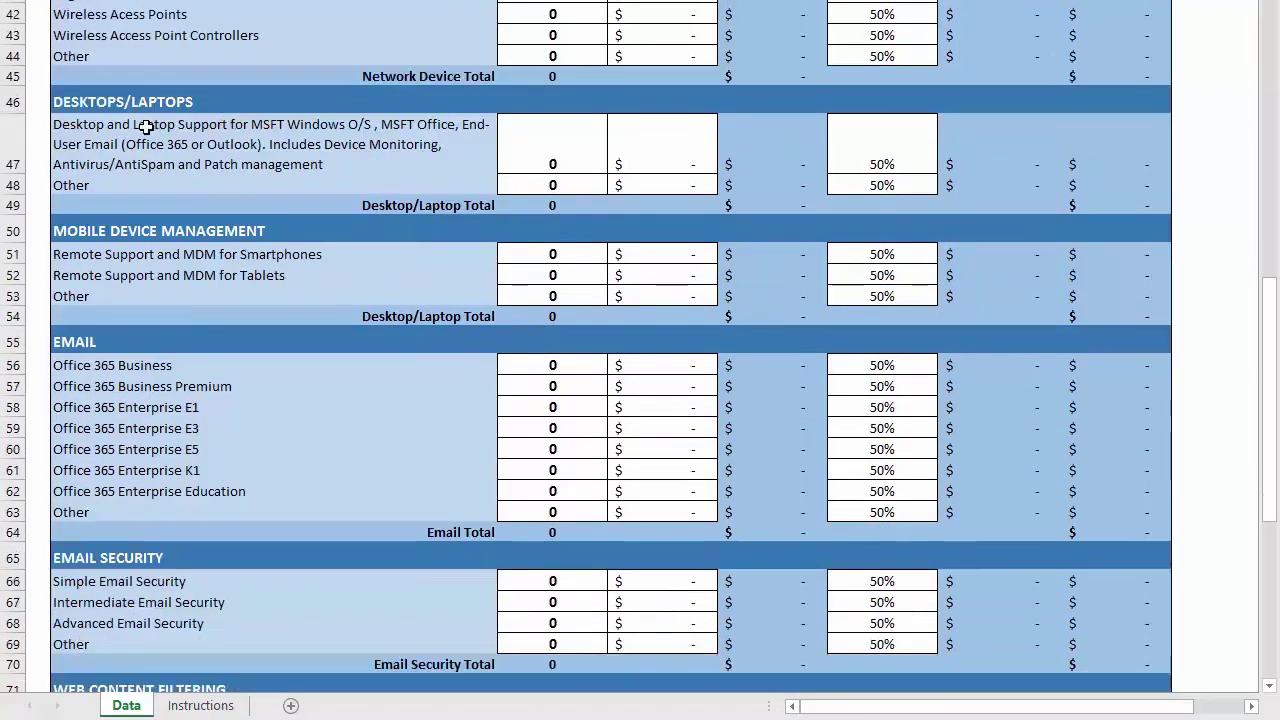
scroll(145, 127, "down", 2)
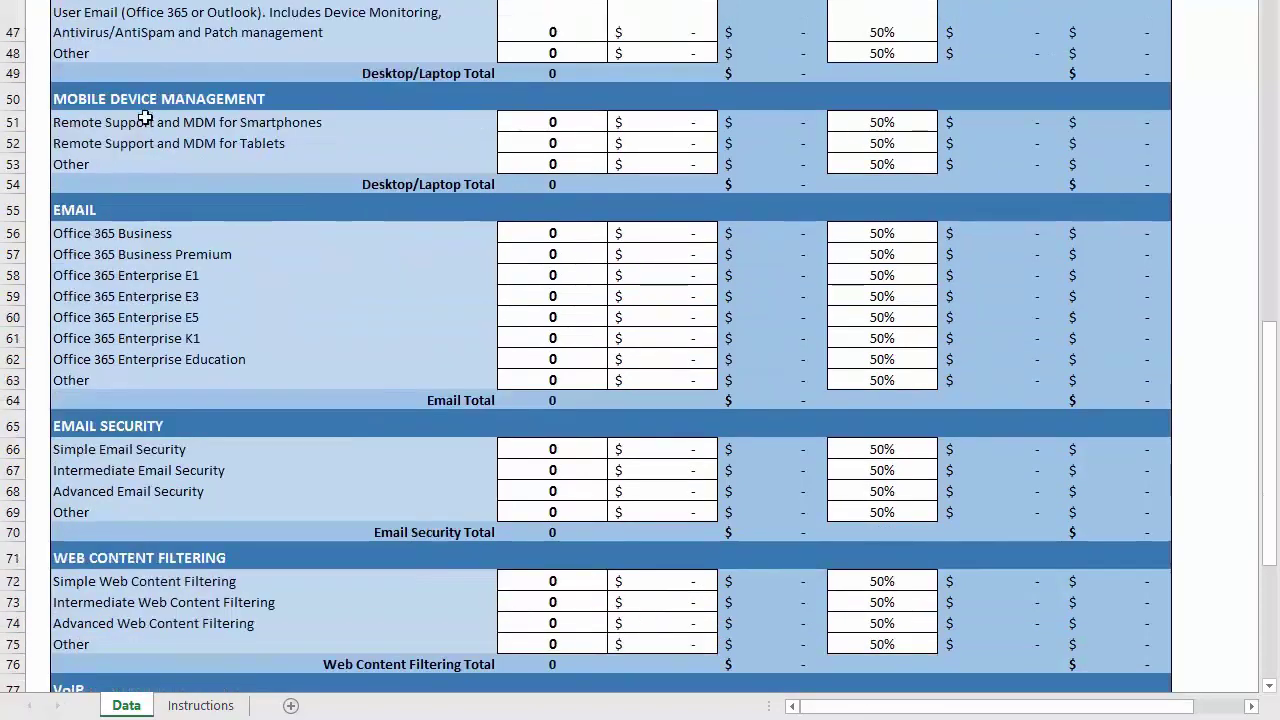
left_click(145, 127)
left_click(234, 149)
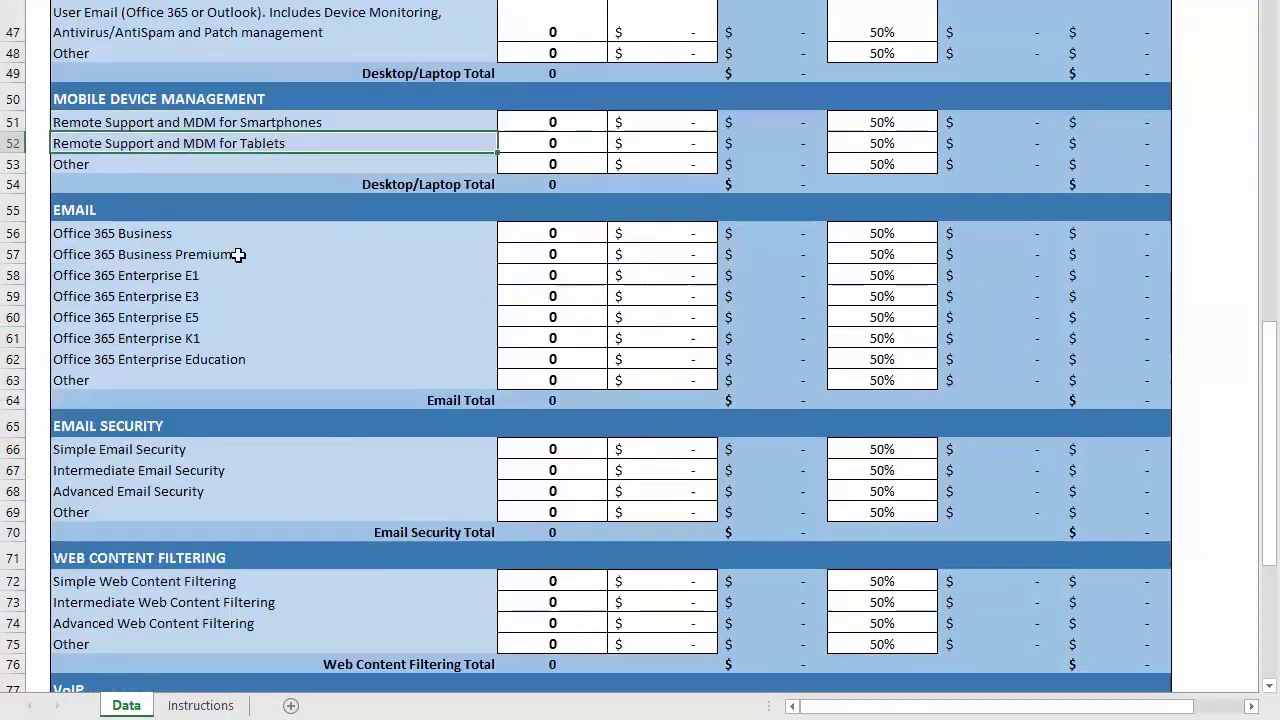
Step: Highlight the Office 365 email plans and later item ranges while scrolling to the Totals
scroll(215, 246, "down", 2)
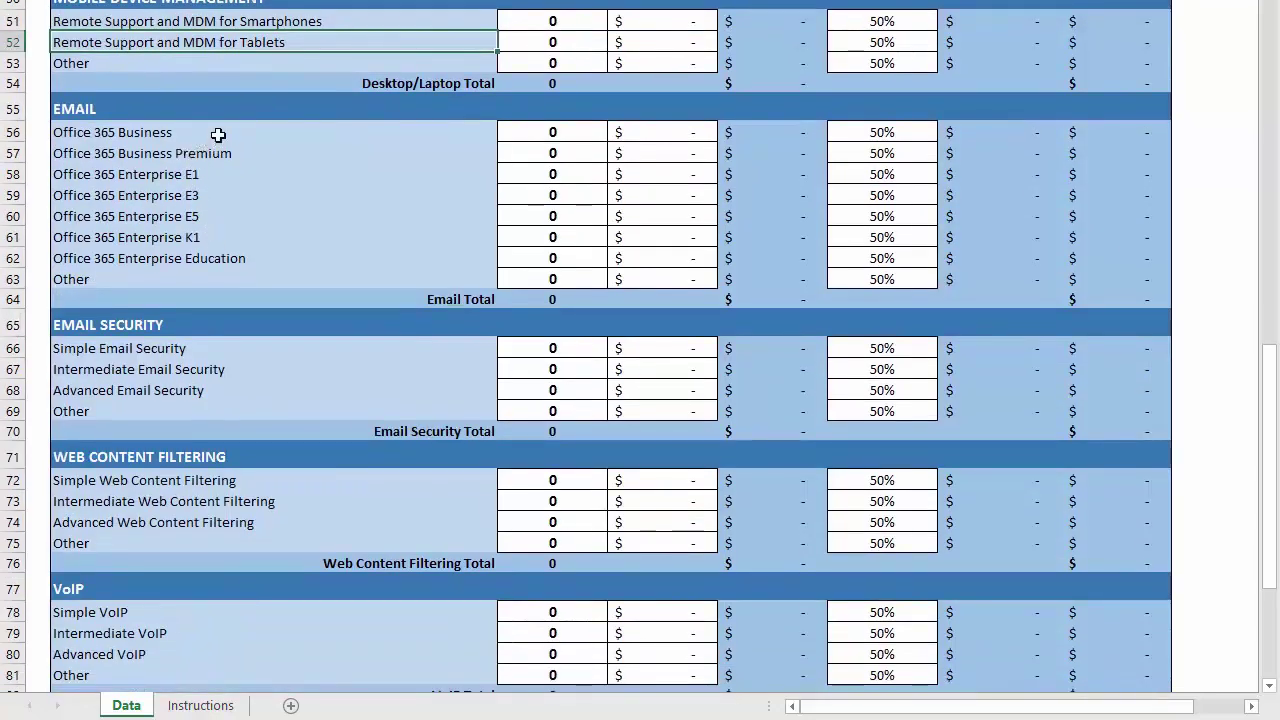
left_click(214, 132)
left_click_drag(218, 153, 218, 270)
scroll(226, 266, "down", 3)
left_click_drag(314, 146, 337, 263)
scroll(310, 203, "down", 1)
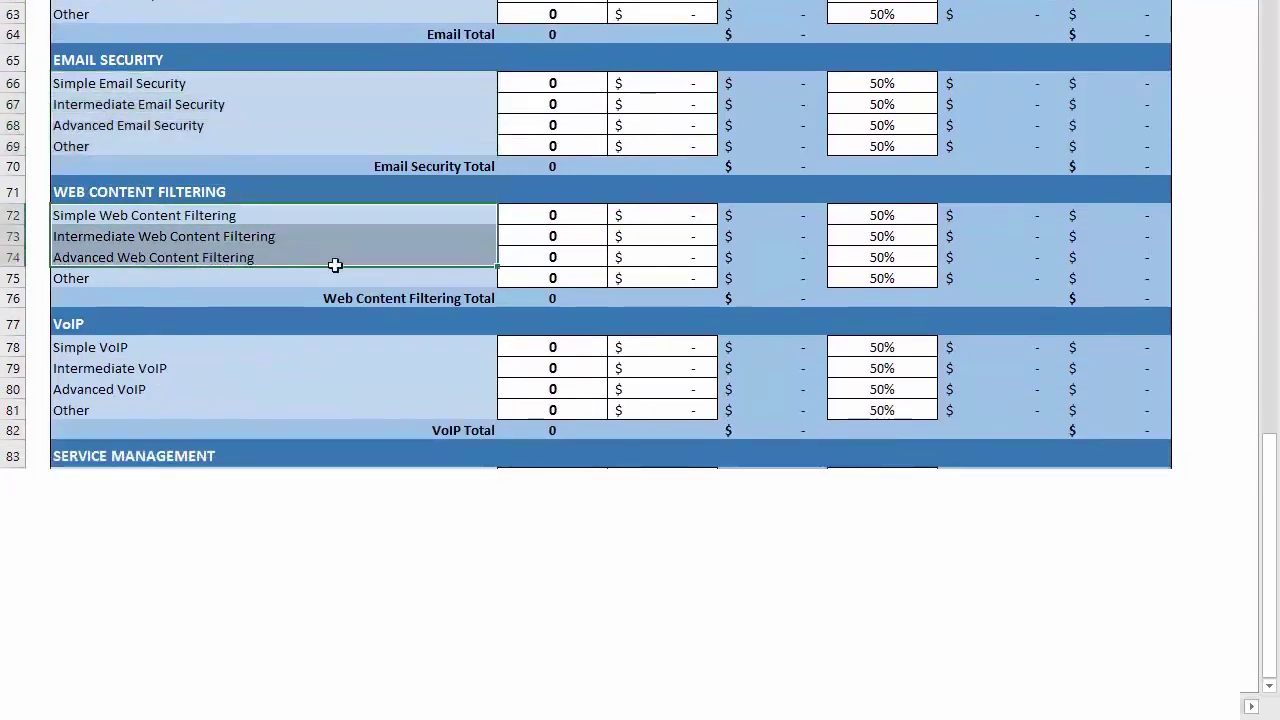
left_click_drag(290, 347, 280, 394)
scroll(209, 254, "down", 2)
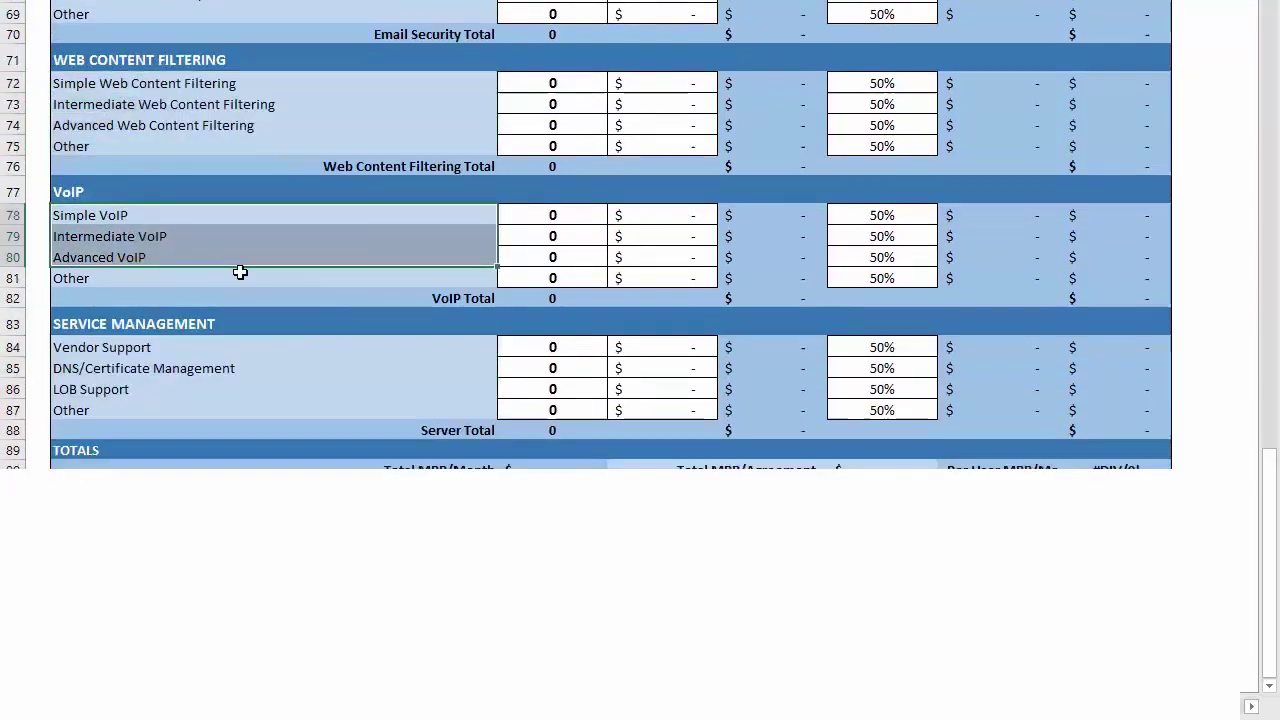
scroll(240, 271, "down", 1)
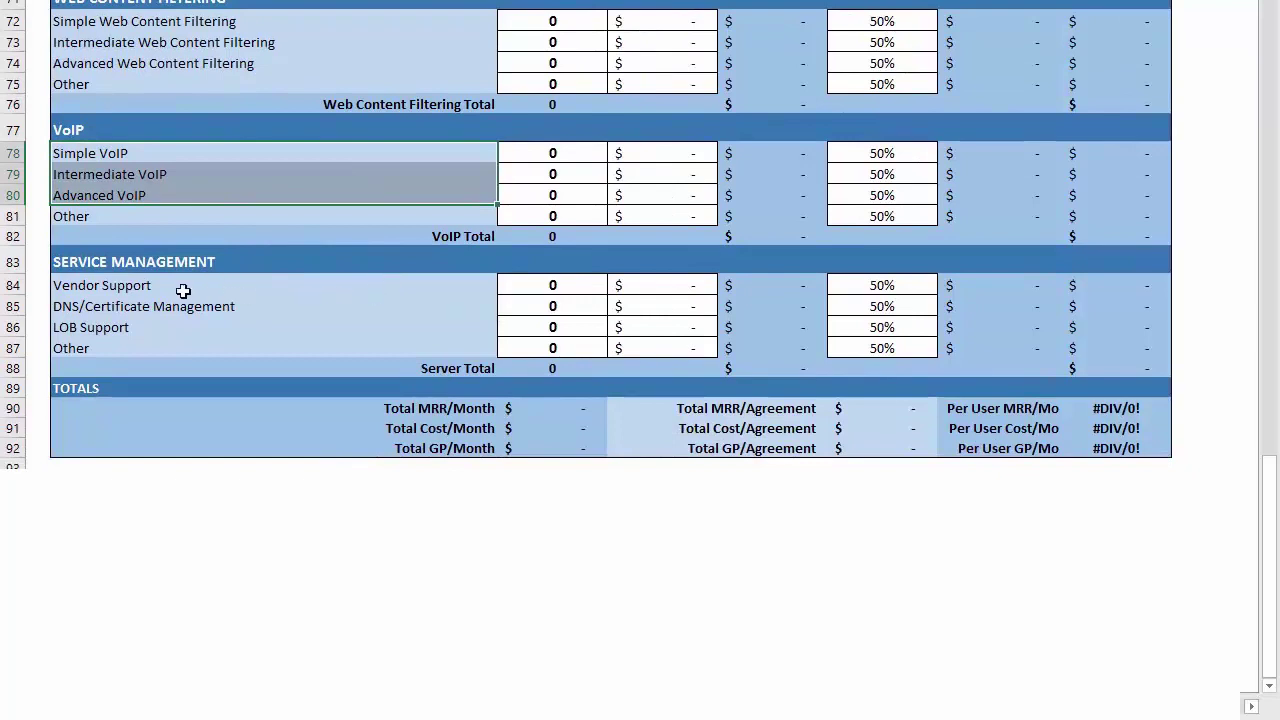
Step: Review Vendor Support, DNS/Certificate and LOB Support, then the monthly MRR, cost and GP totals
left_click(155, 286)
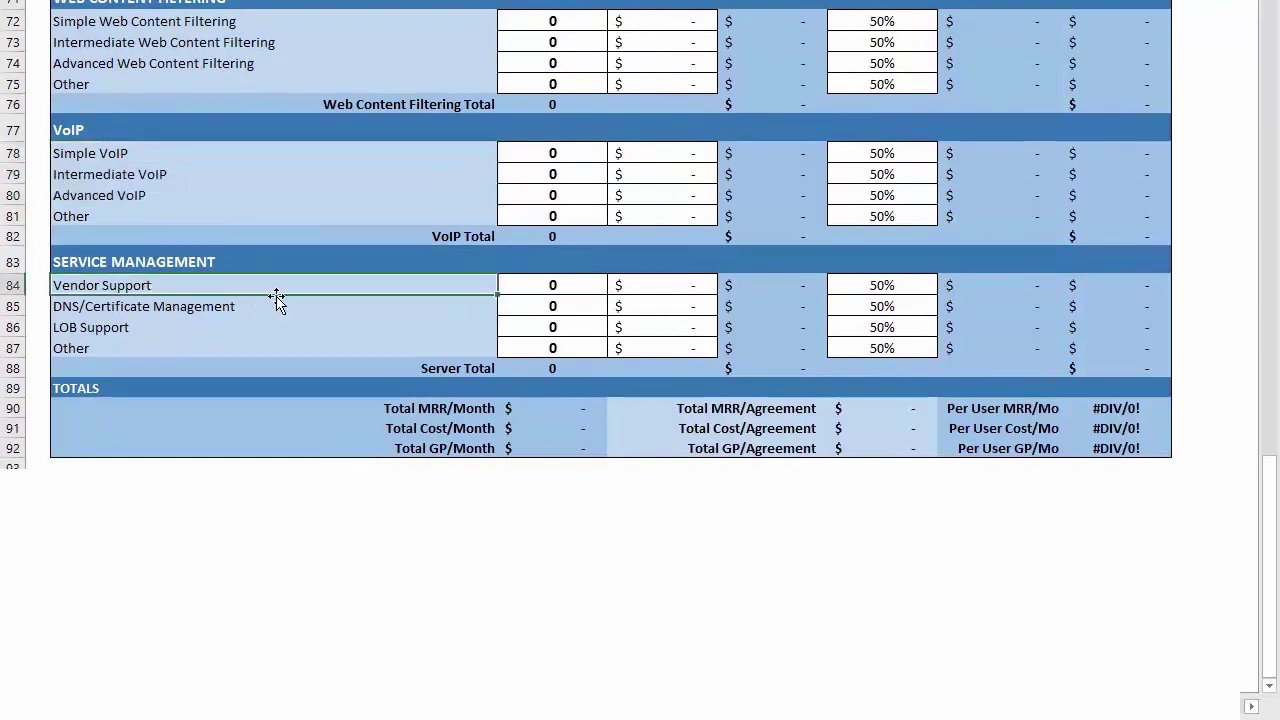
left_click(350, 308)
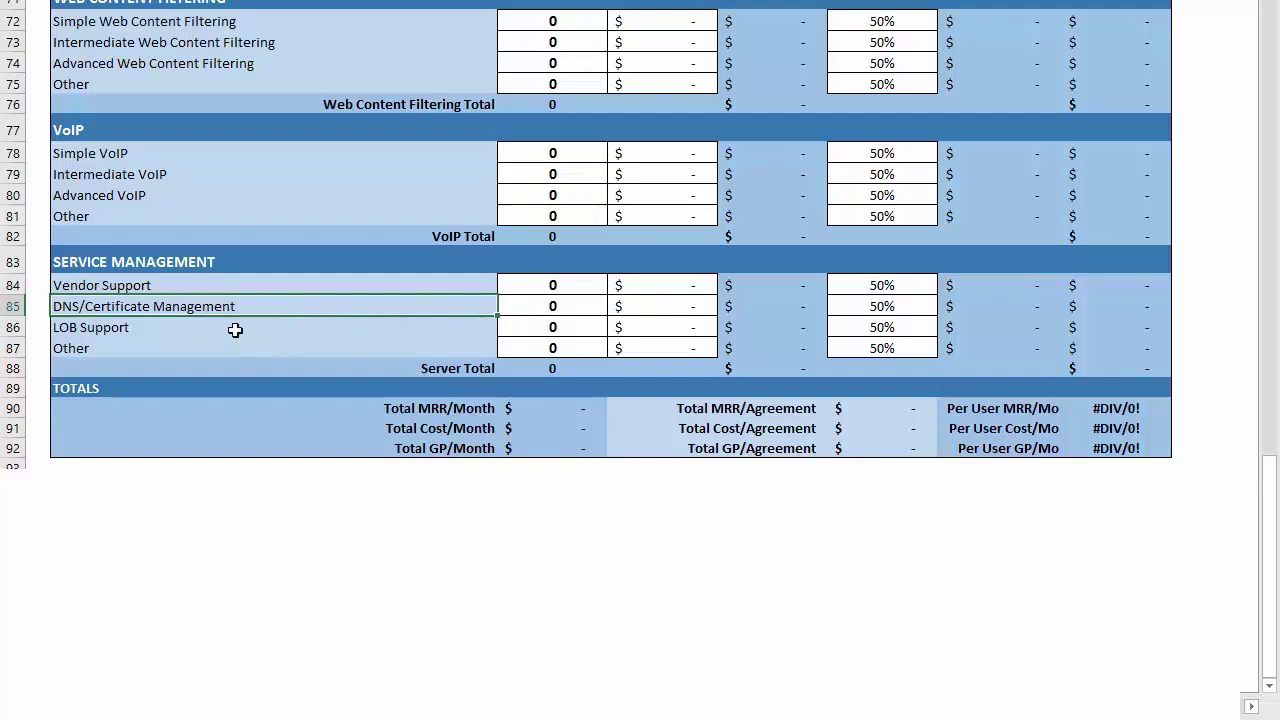
left_click(277, 323)
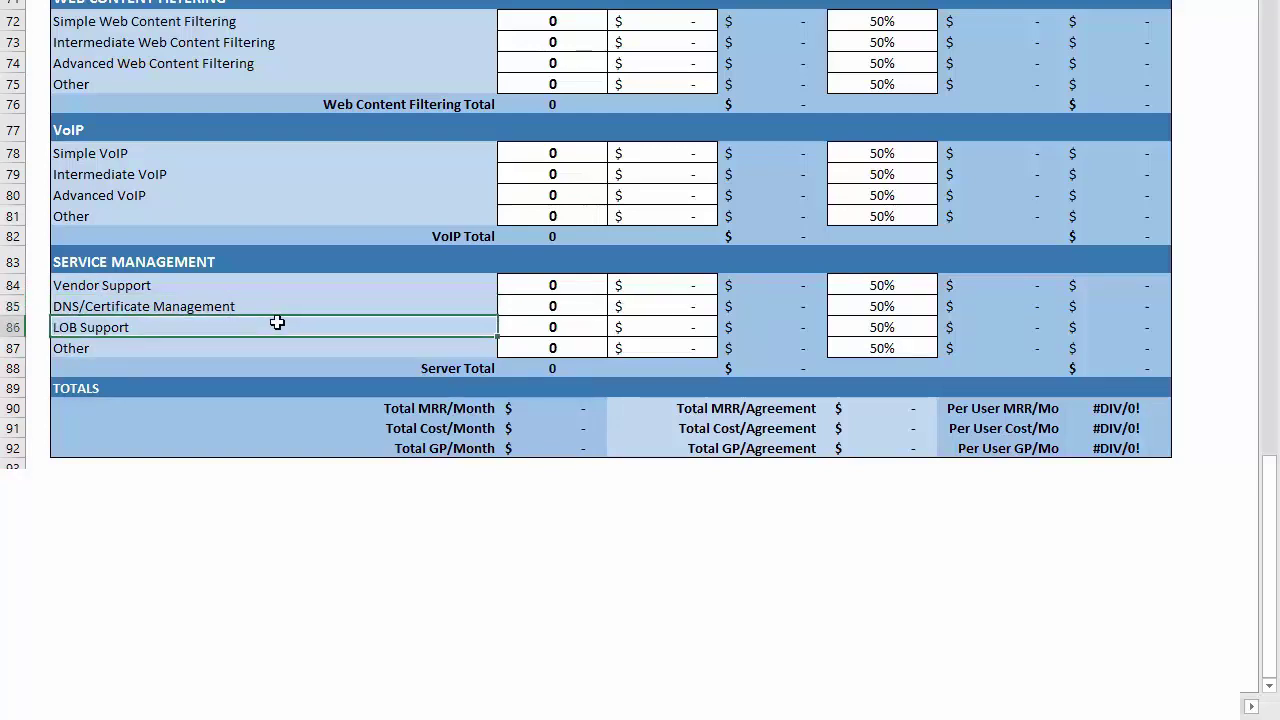
left_click(566, 408)
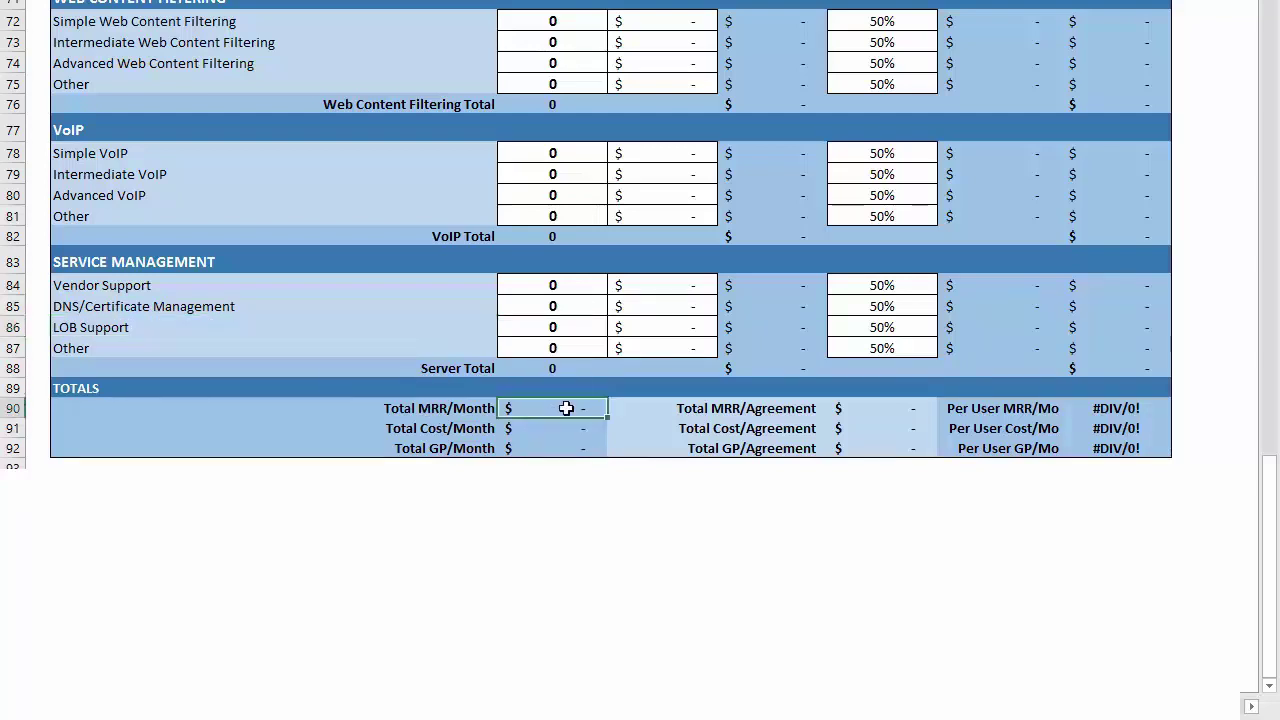
left_click(564, 429)
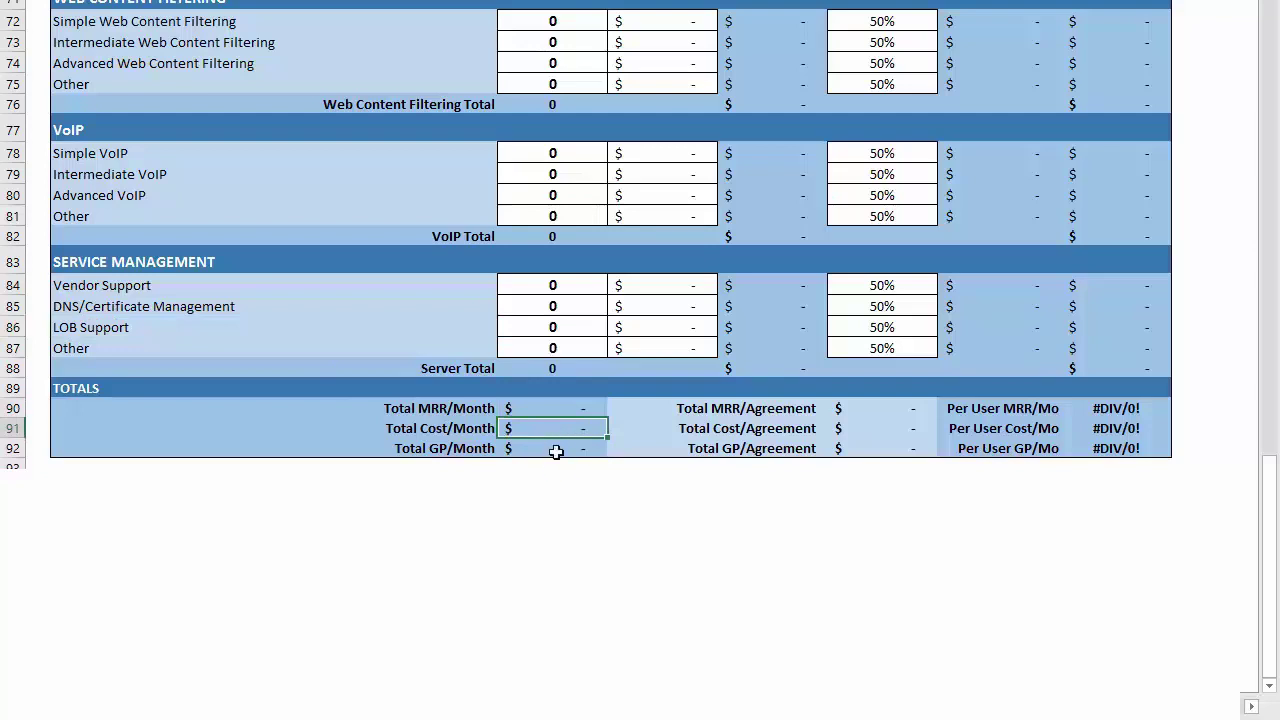
left_click(556, 450)
Step: Check the per-agreement and per-user totals, then return to the top of the sheet
left_click(876, 411)
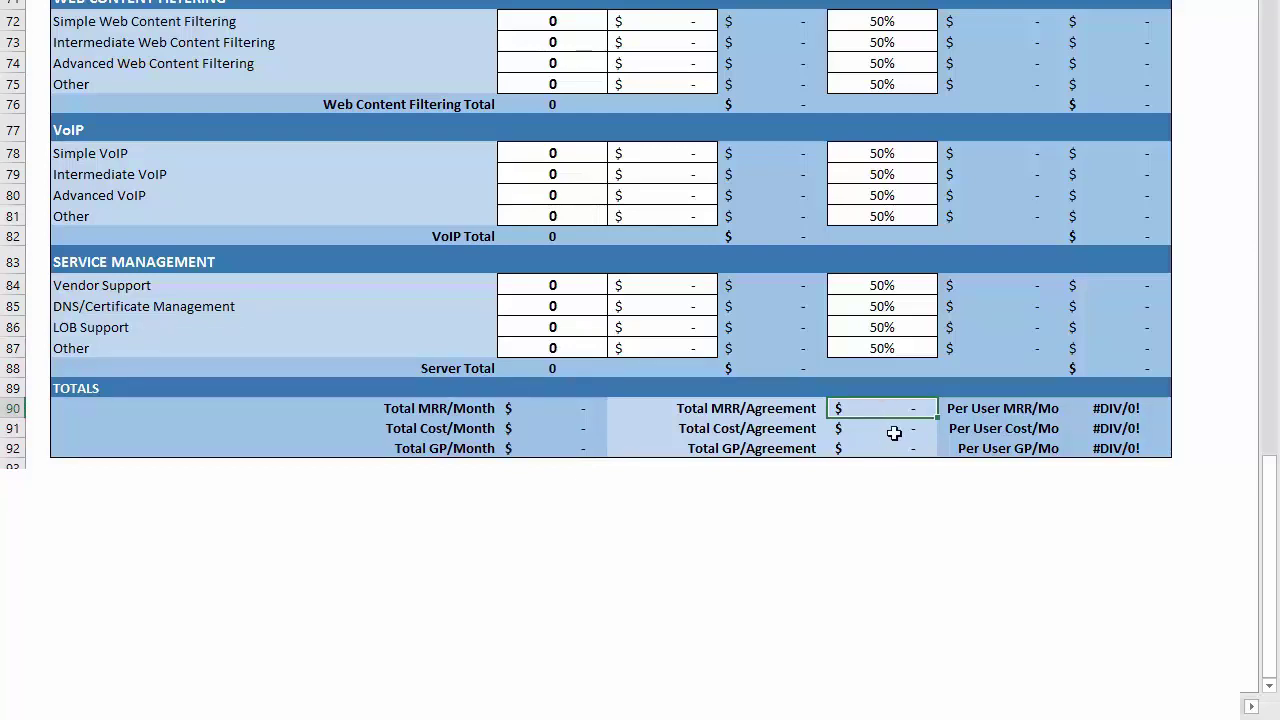
left_click(883, 431)
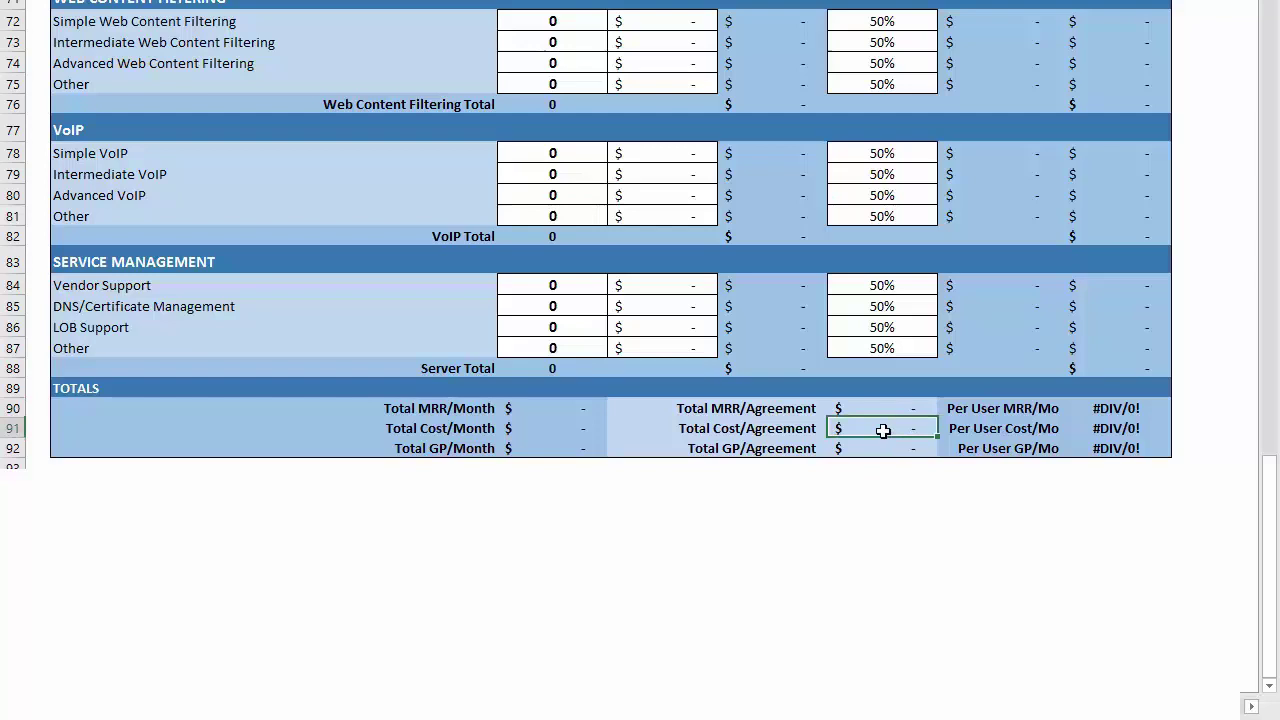
left_click(884, 451)
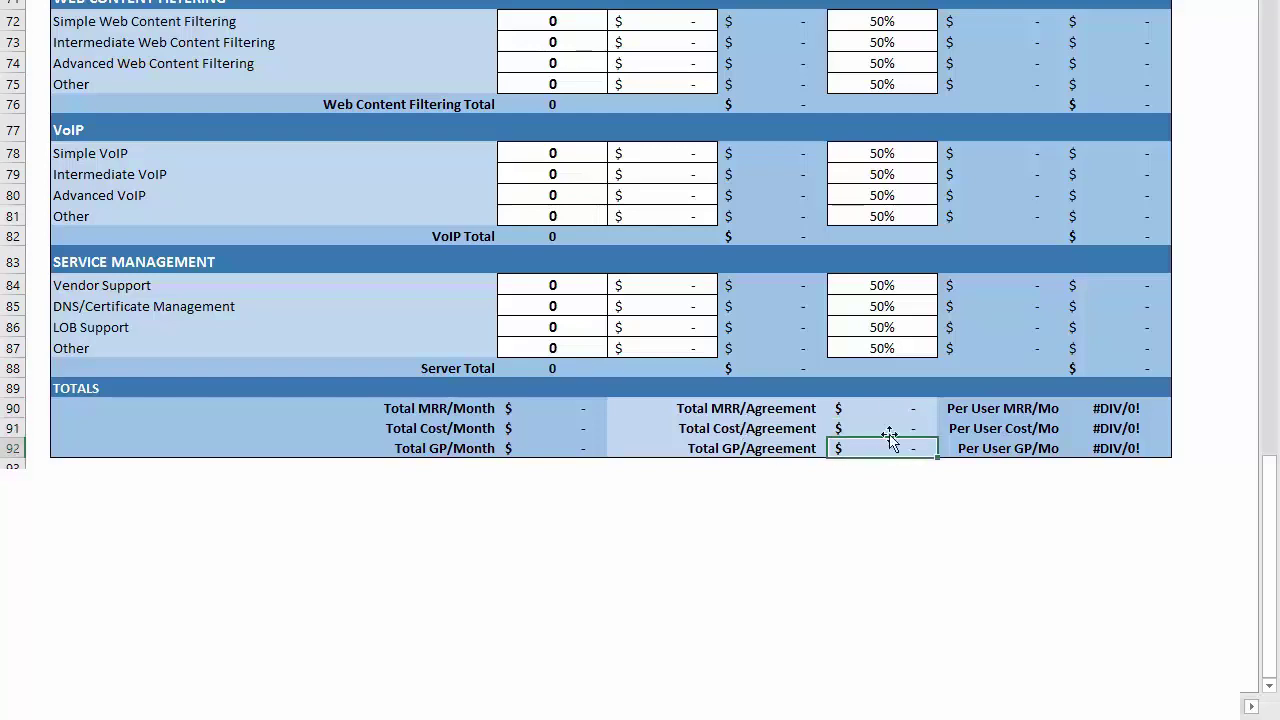
left_click(861, 408)
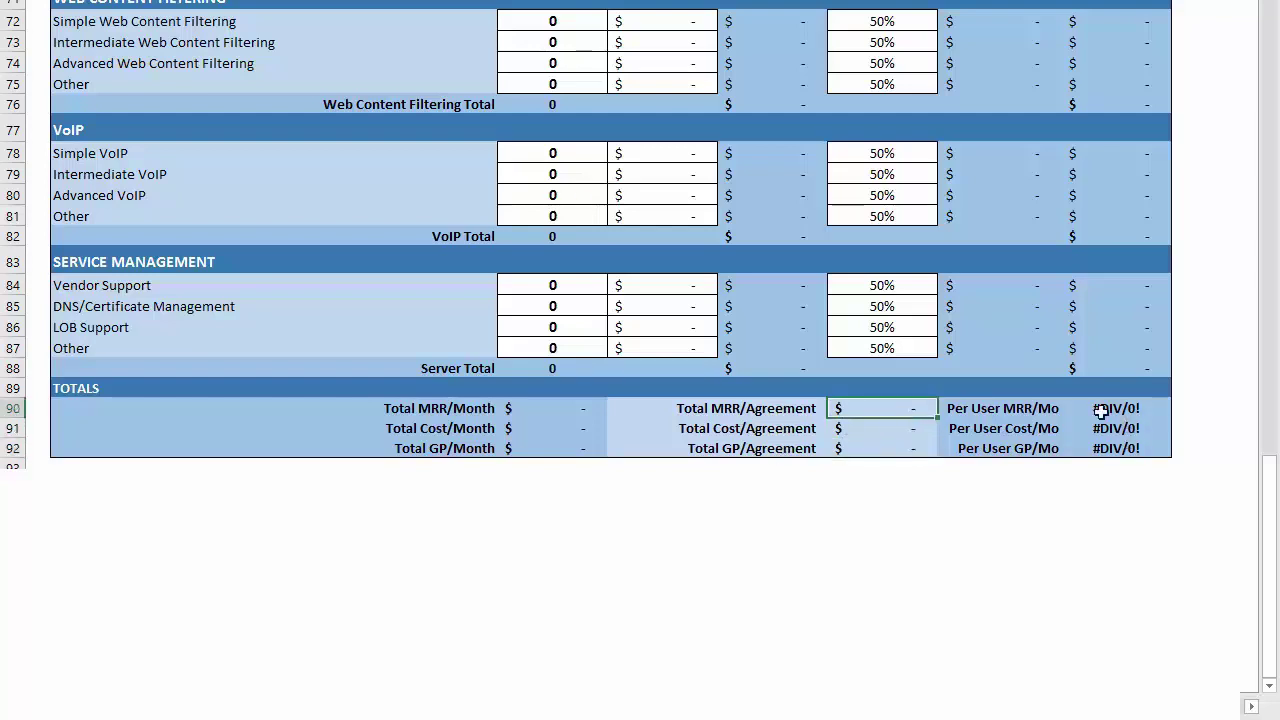
left_click(1138, 408)
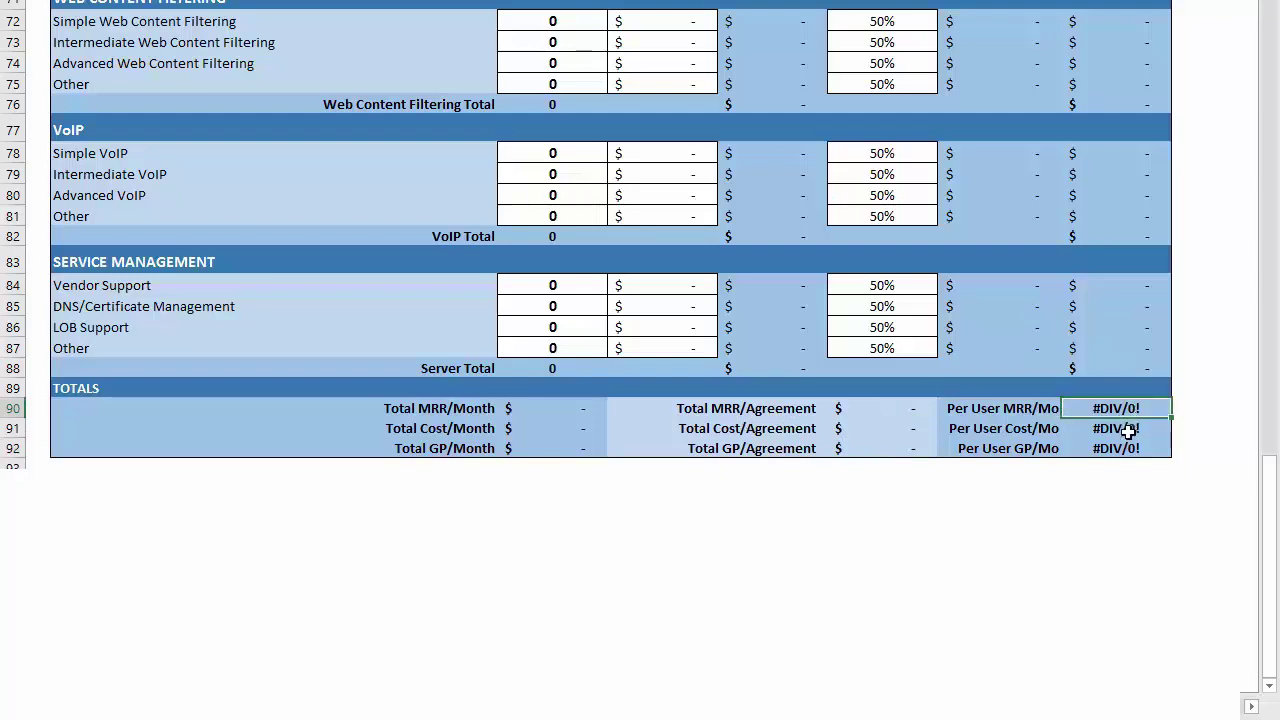
left_click(1128, 430)
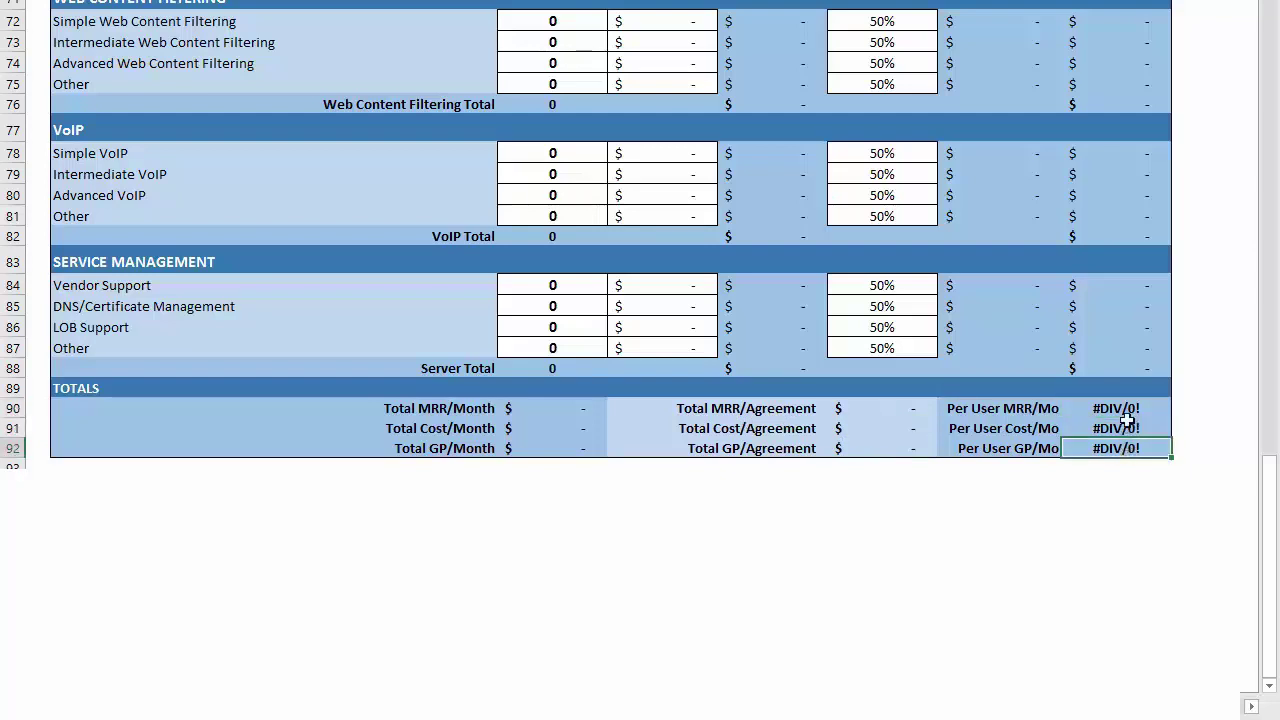
key("ctrl+Home")
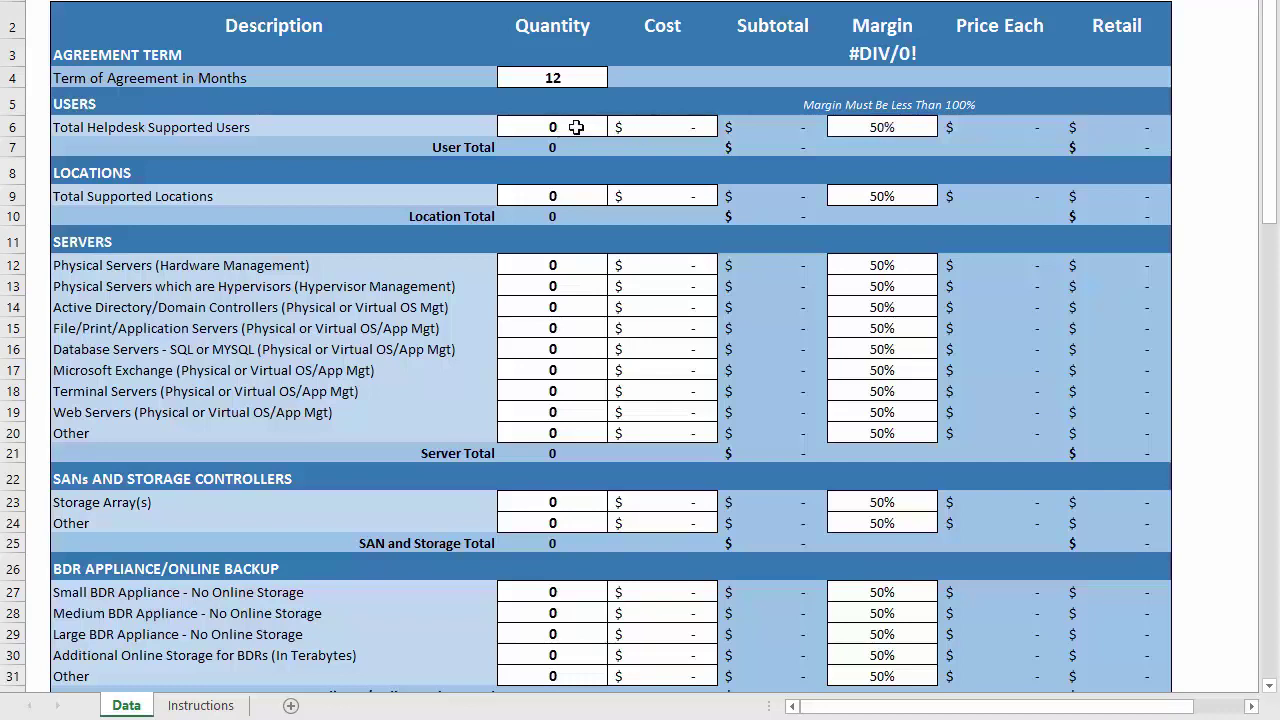
Step: Set the Term of Agreement to 36 months
left_click(560, 80)
type("36")
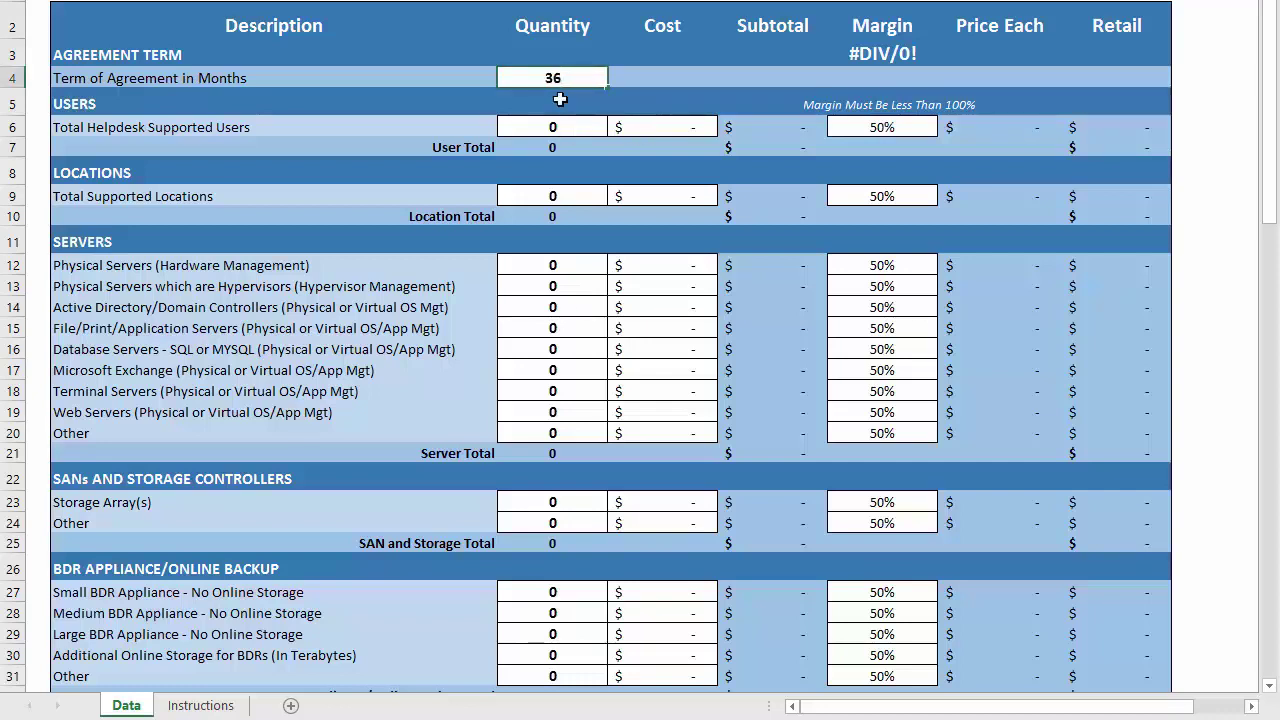
key("Return")
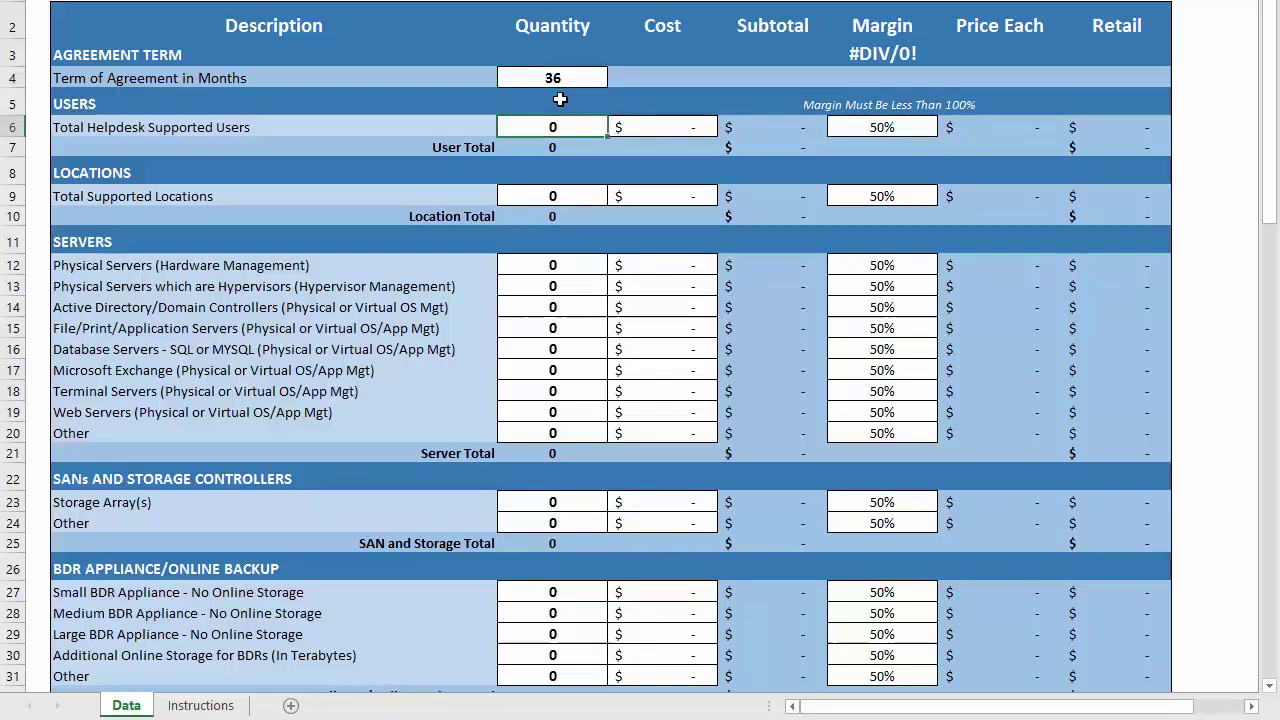
Step: Enter 25 helpdesk users at $100 cost each and check their 50% margin
type("25")
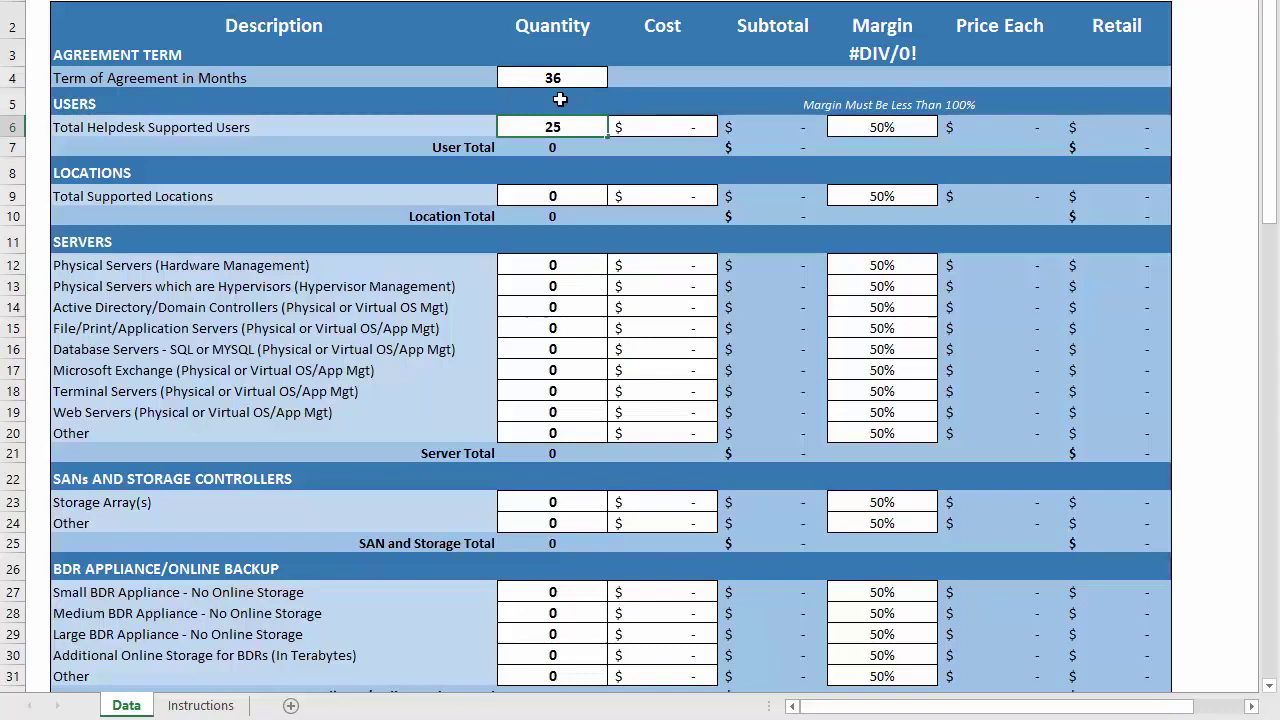
key("Tab")
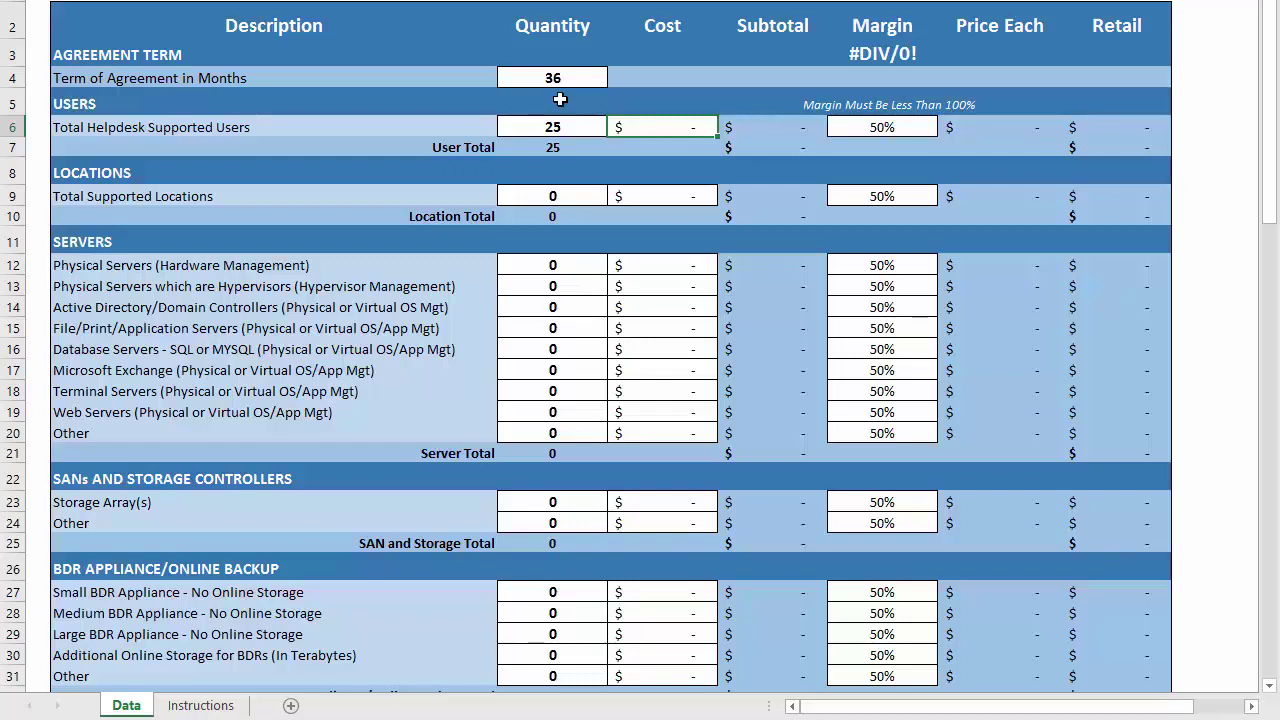
type("100")
key("Tab")
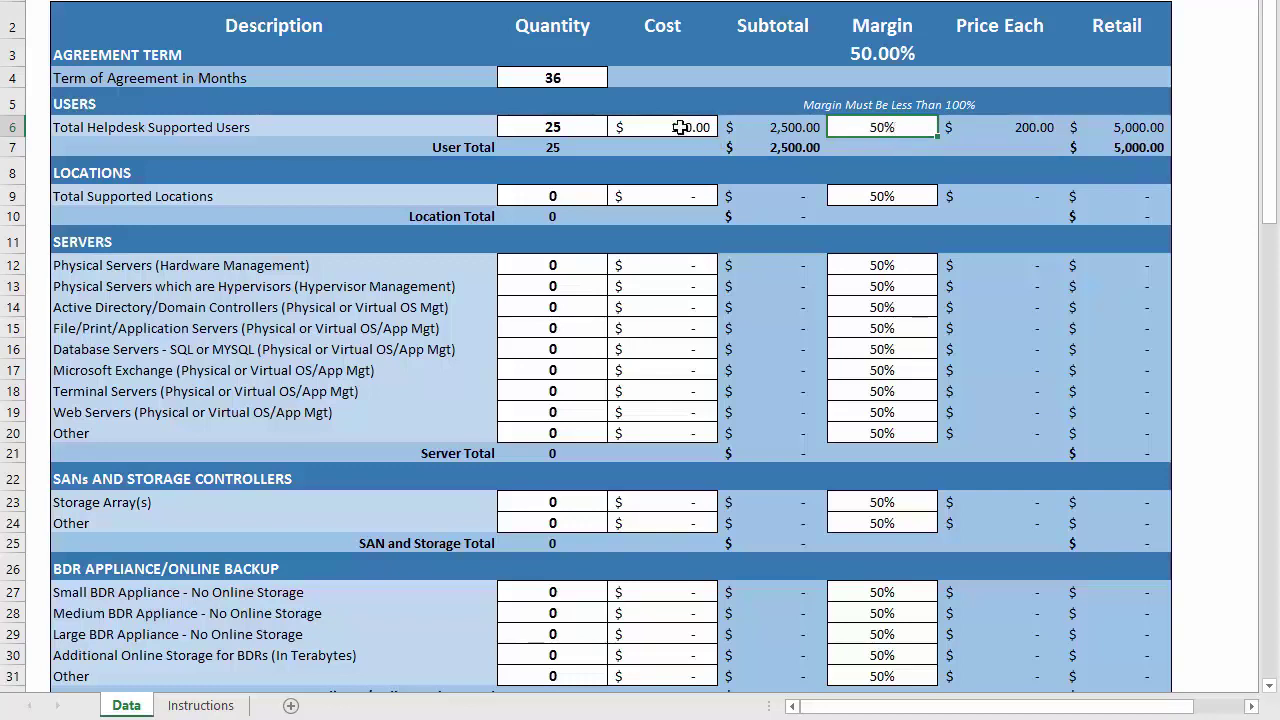
left_click(679, 127)
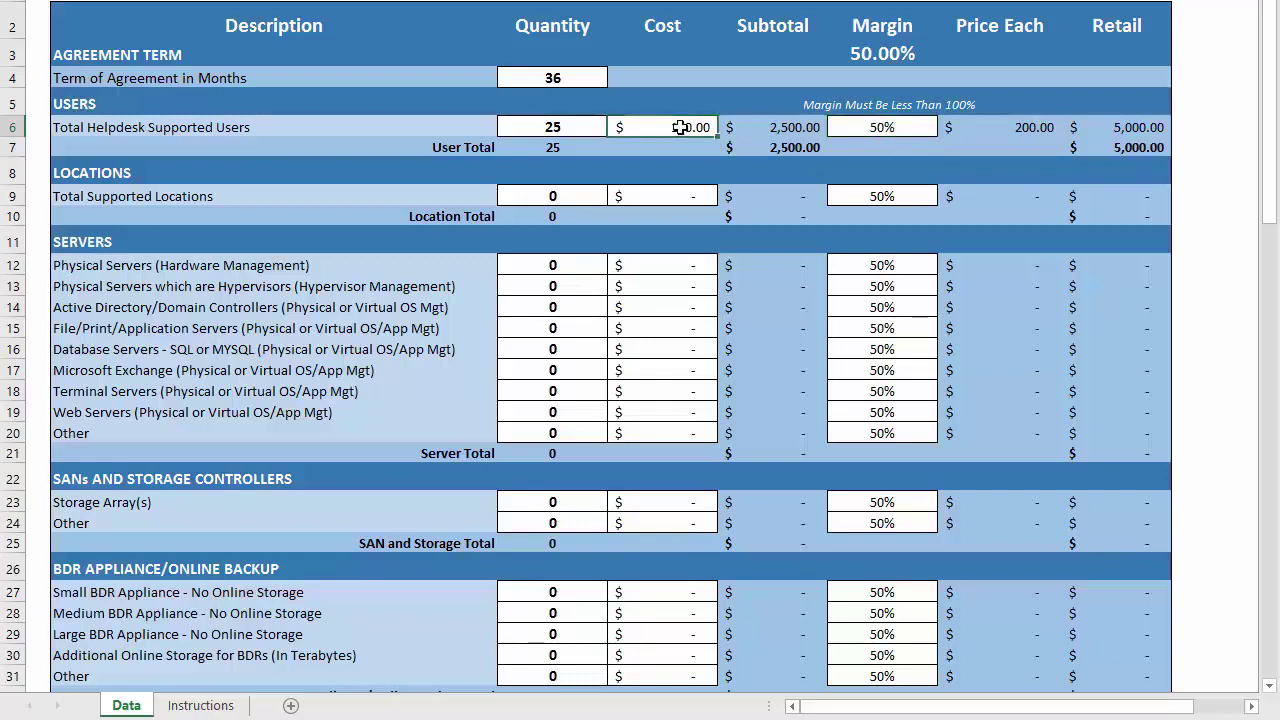
left_click(893, 127)
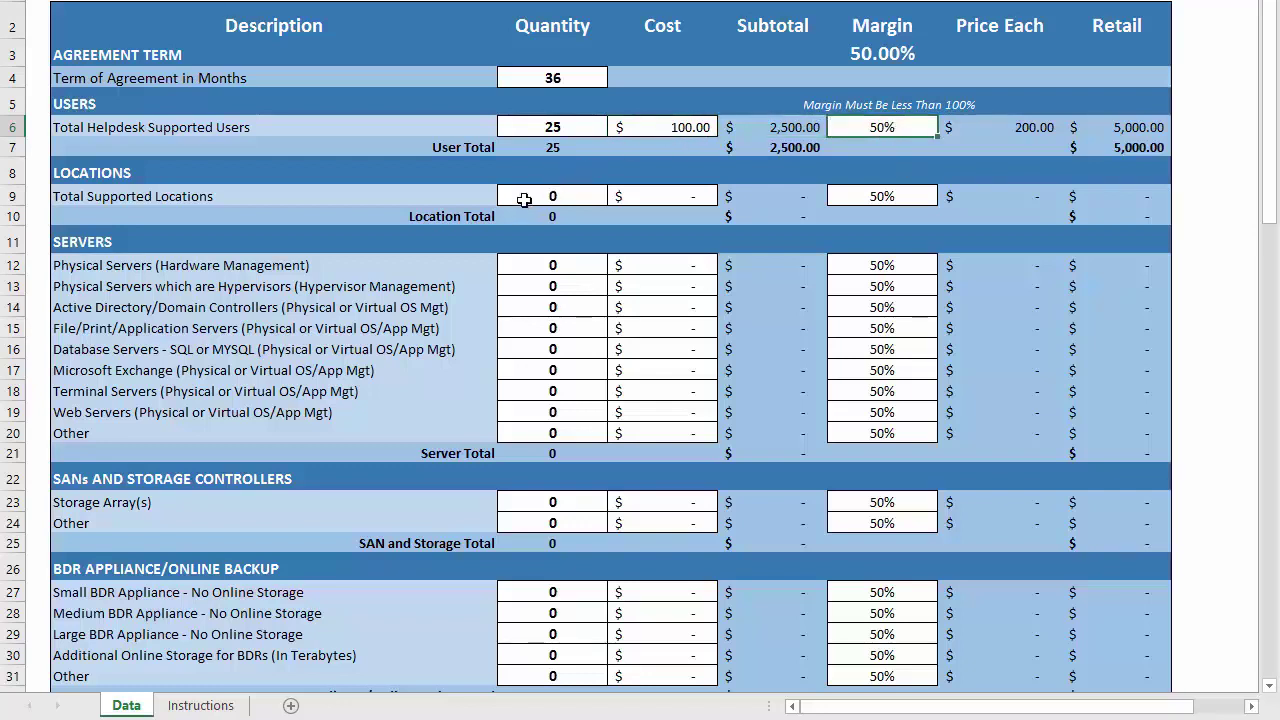
Step: Add 1 supported location and check the 50.00% overall agreement margin
left_click(574, 197)
type("1")
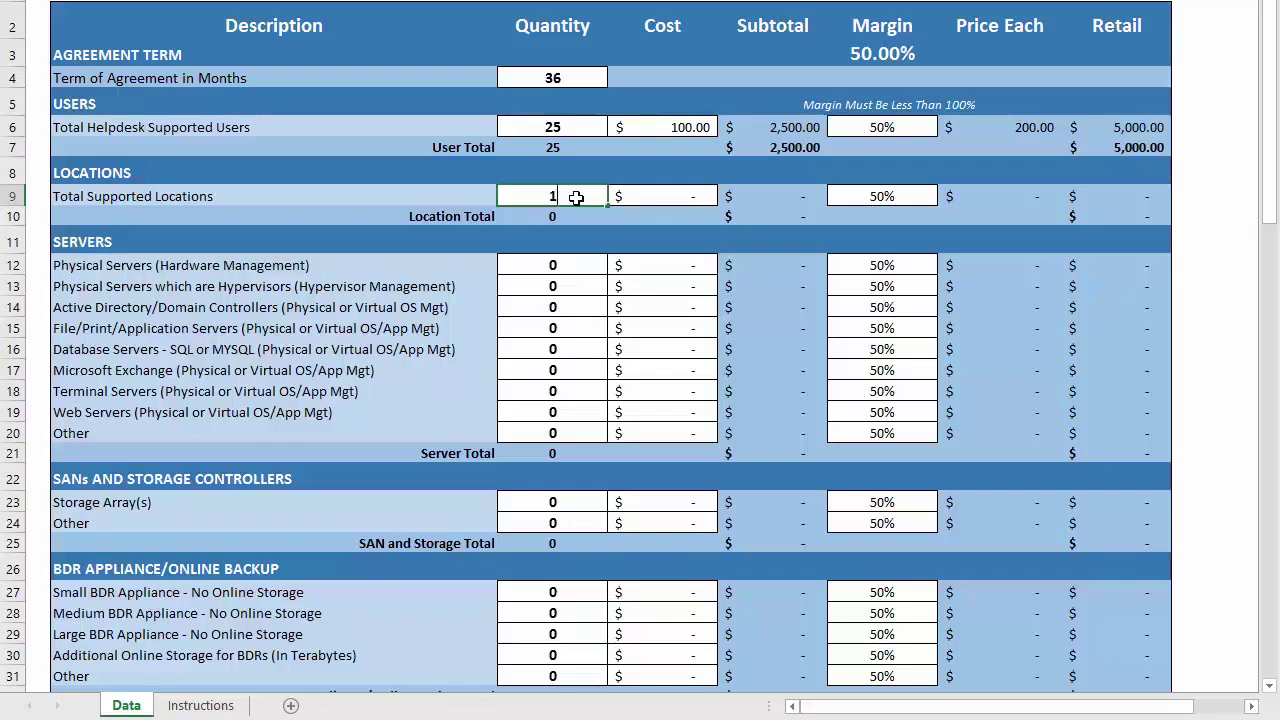
key("Tab")
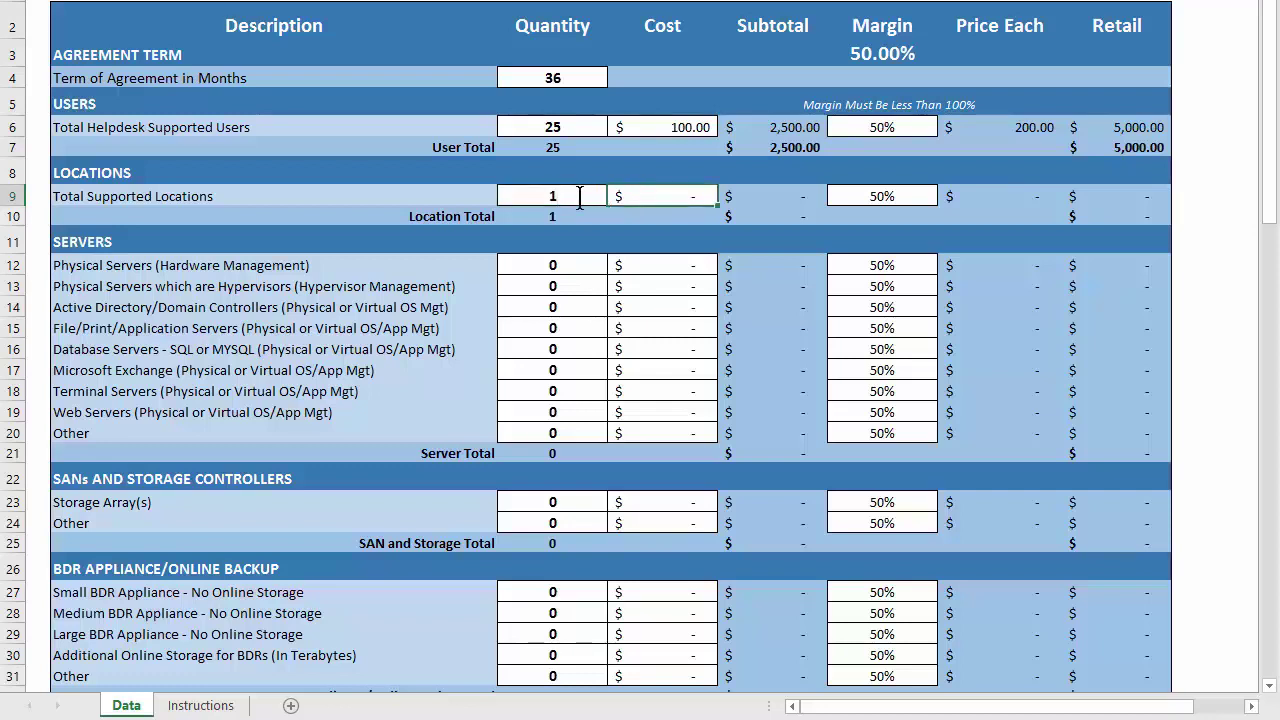
key("Tab")
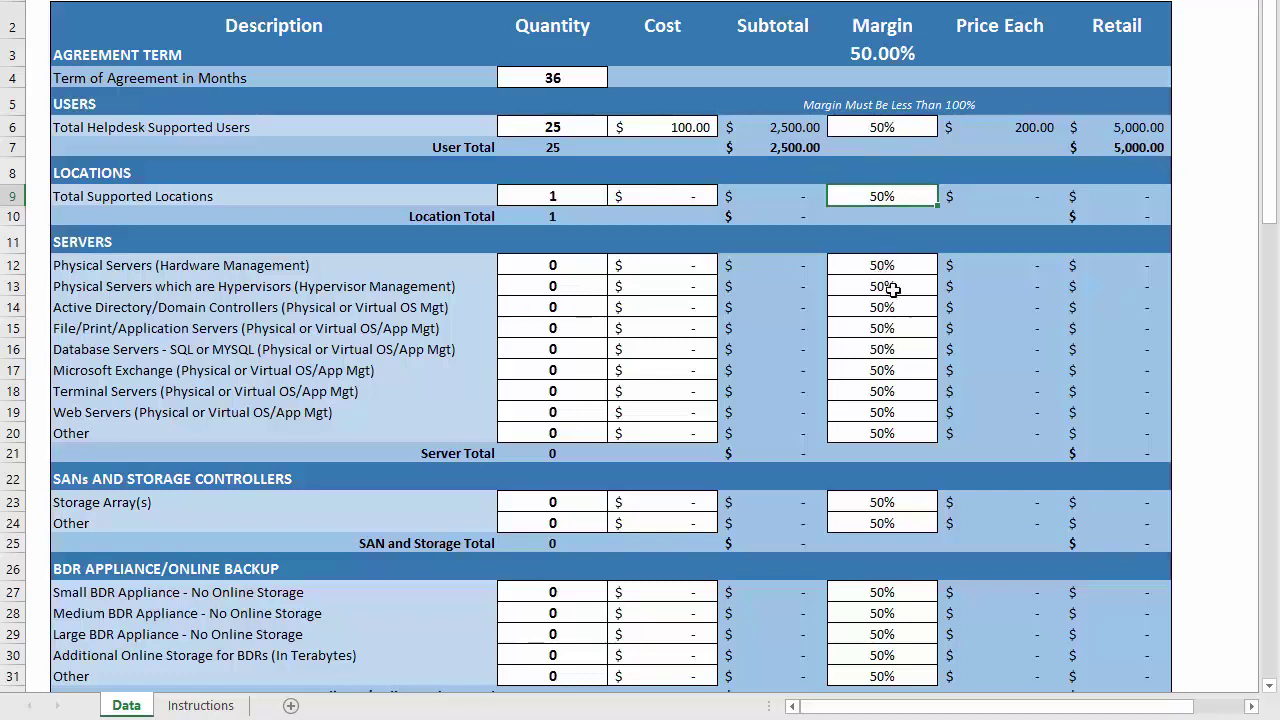
left_click(880, 55)
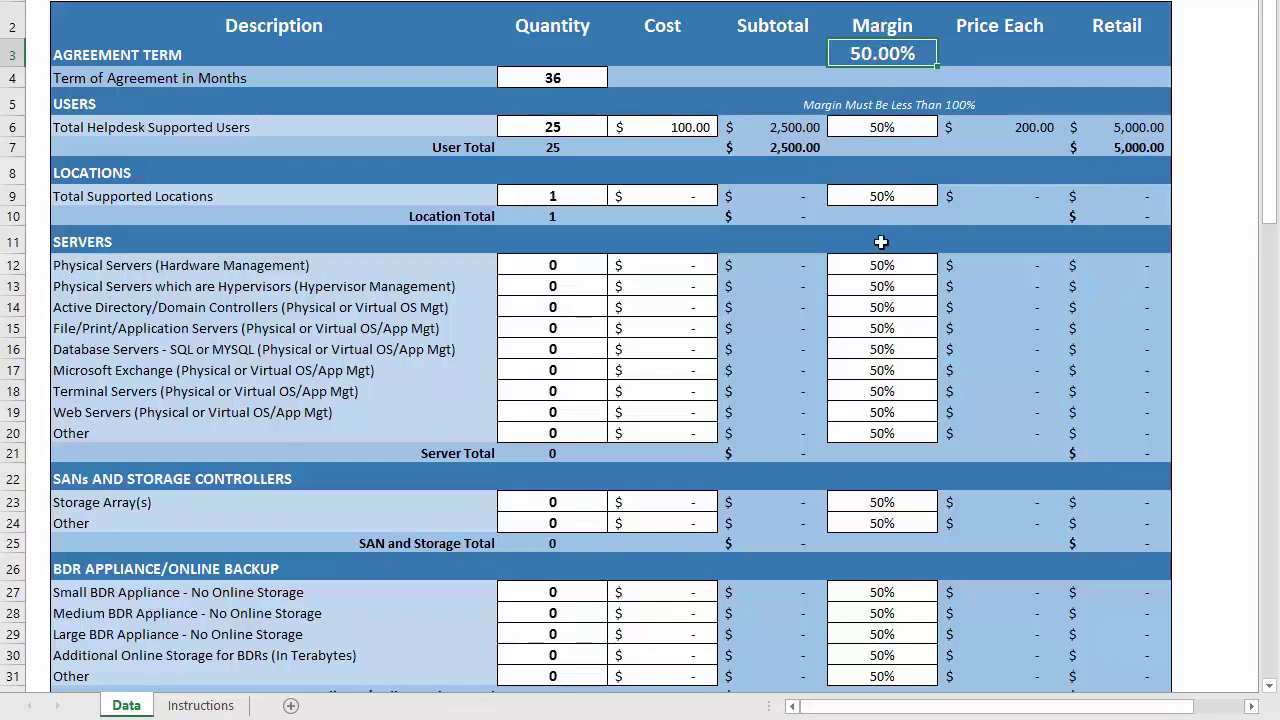
Step: Enter 2 physical servers at $99 cost each
left_click(561, 265)
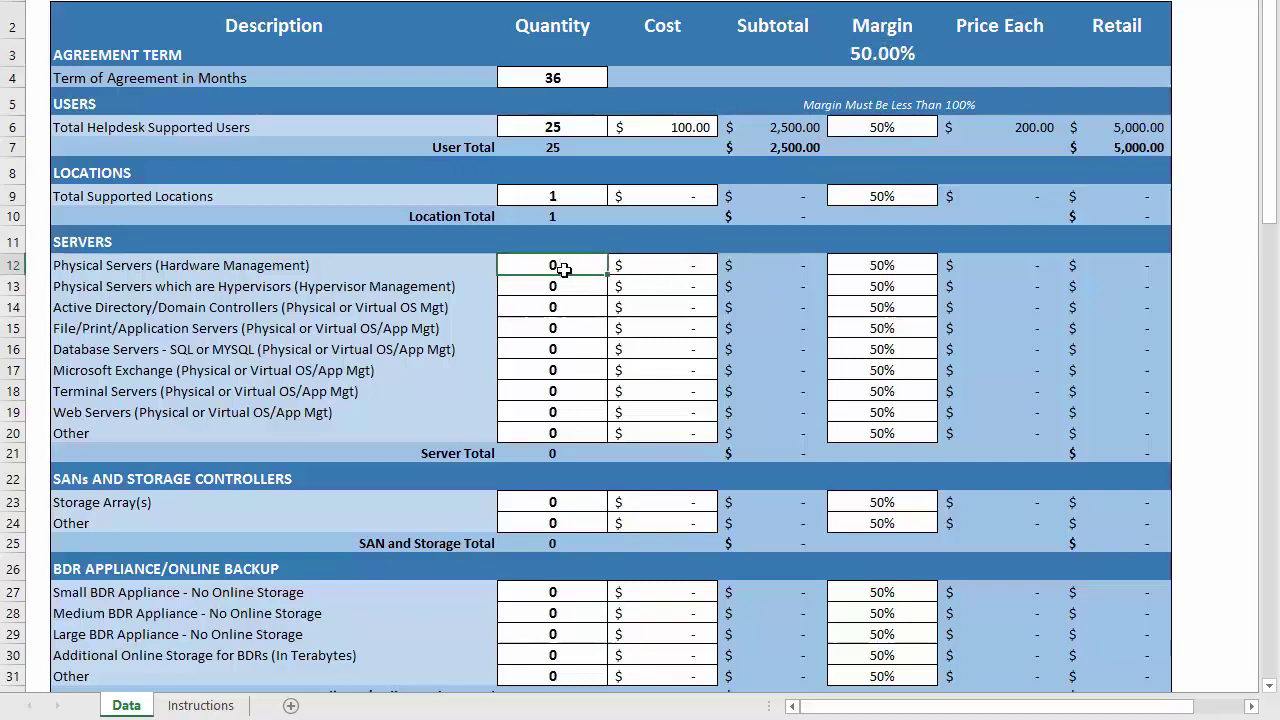
type("2")
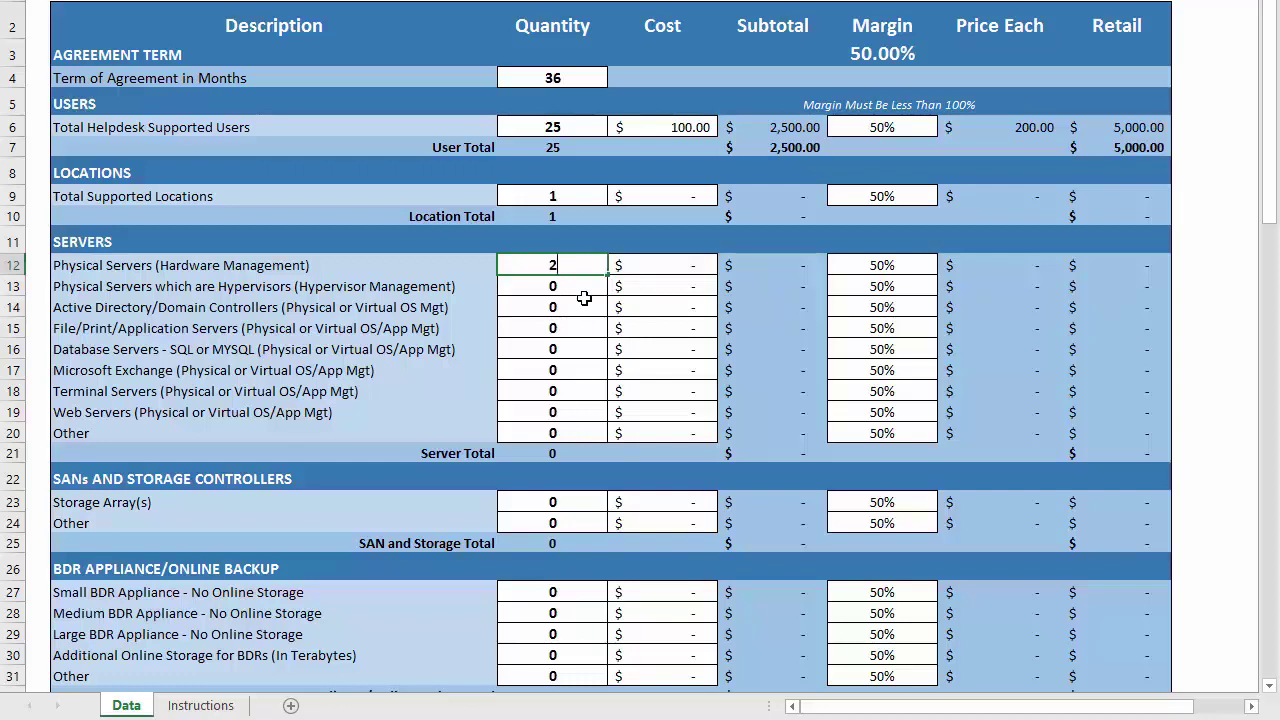
left_click(673, 265)
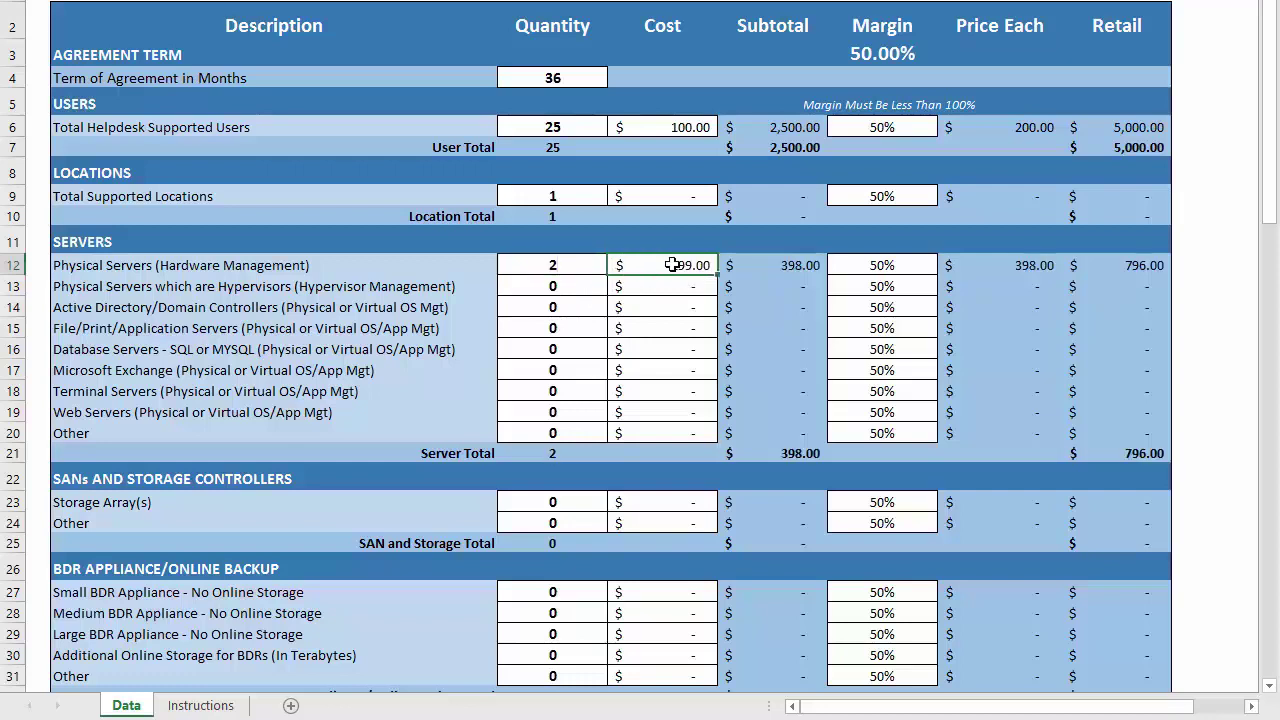
type("99")
key("Tab")
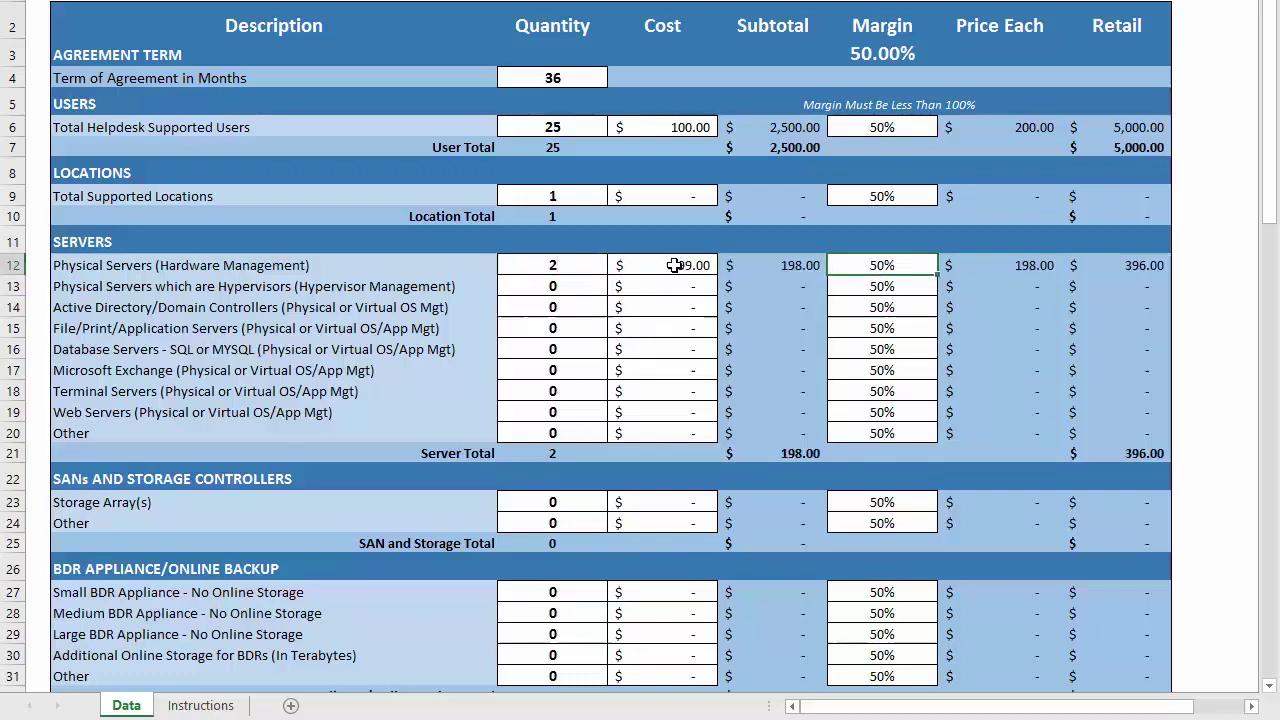
Step: Add 1 domain controller and 1 file/print server, each at $49 cost
left_click(563, 310)
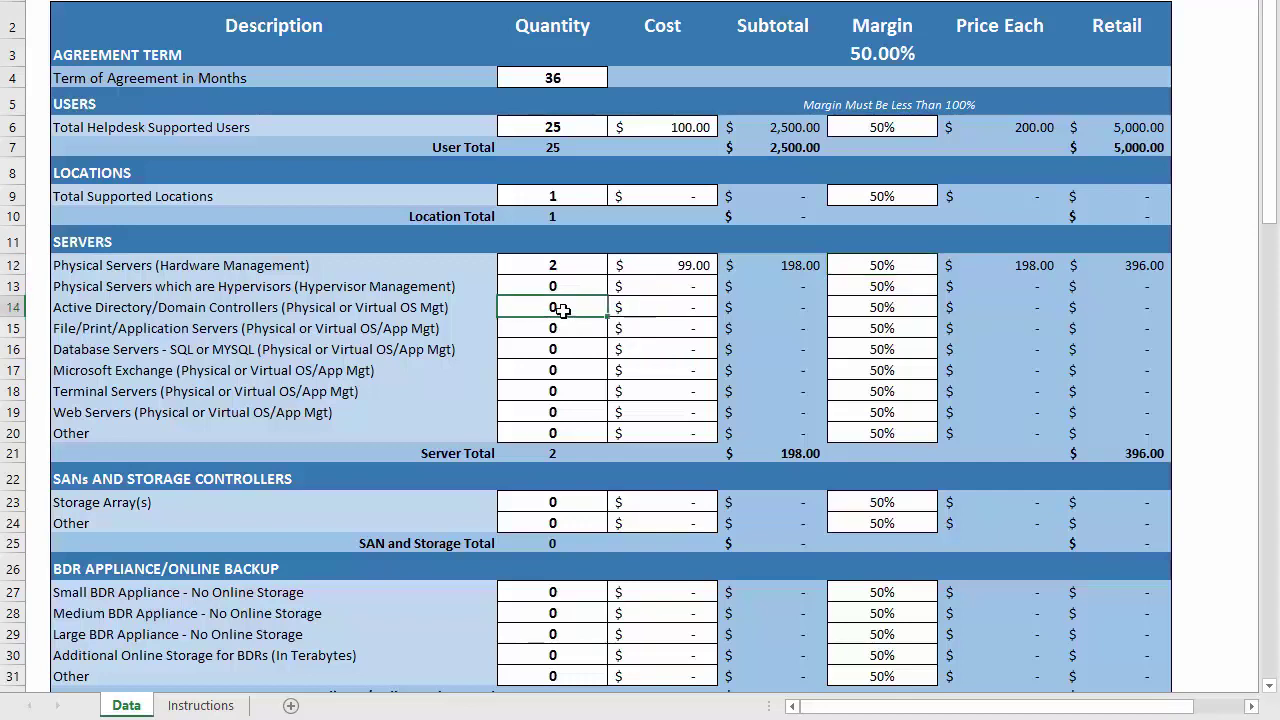
type("1")
left_click(571, 329)
type("1")
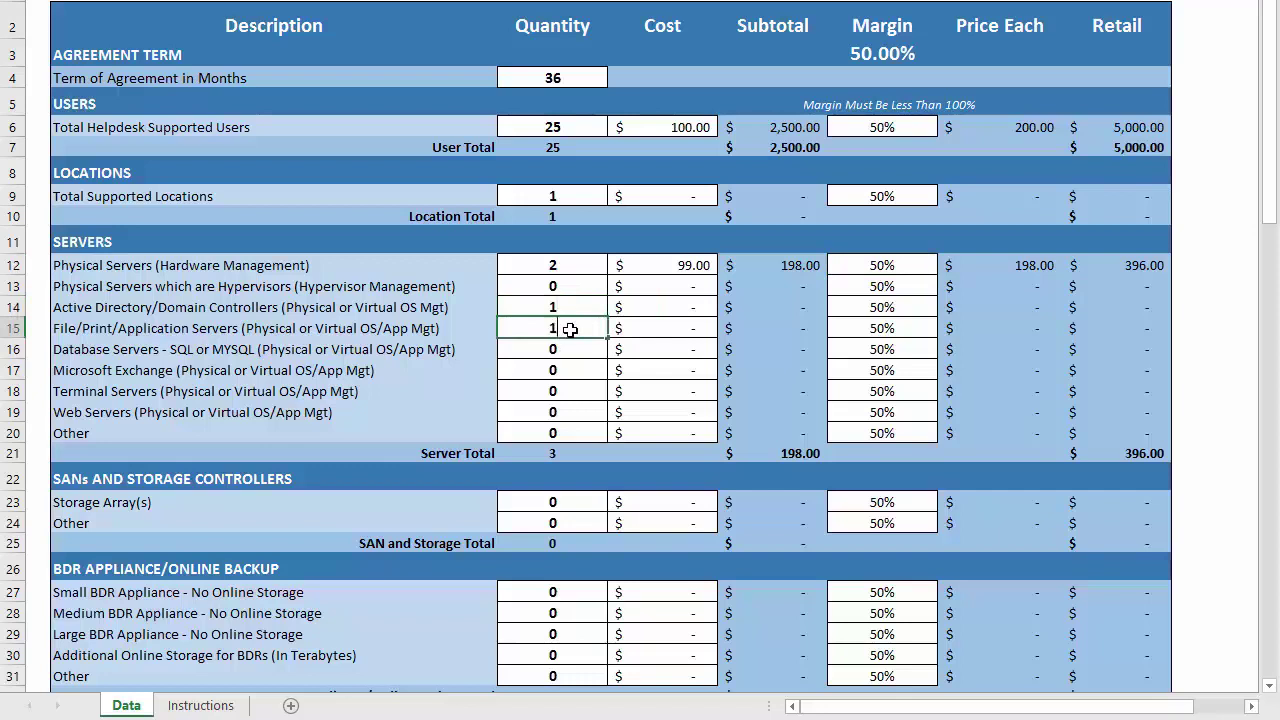
left_click(650, 307)
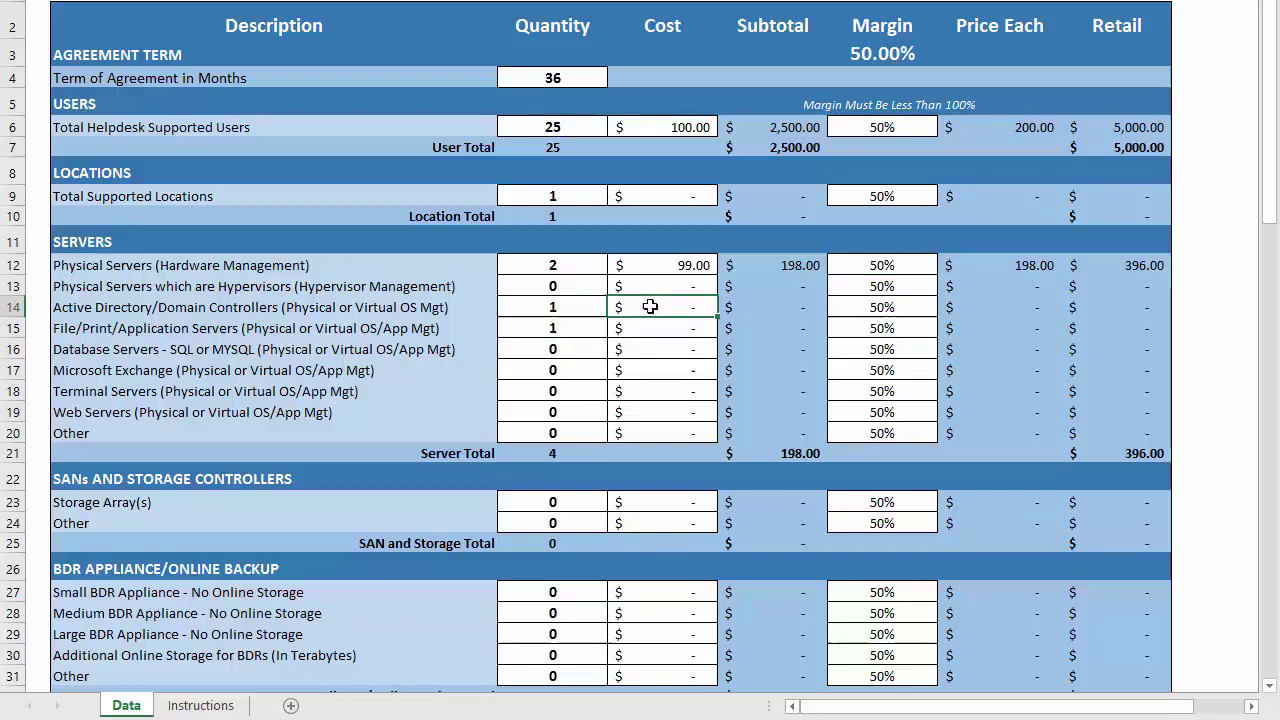
type("49")
key("Tab")
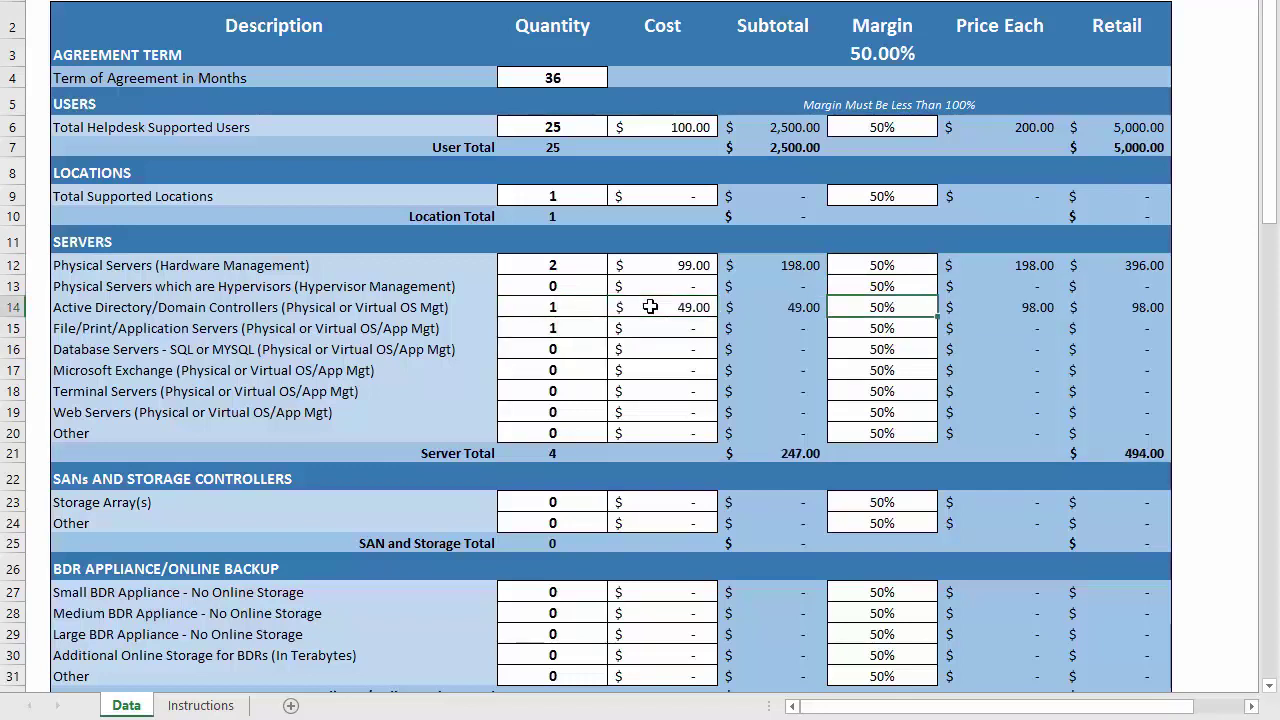
left_click(657, 334)
type("49")
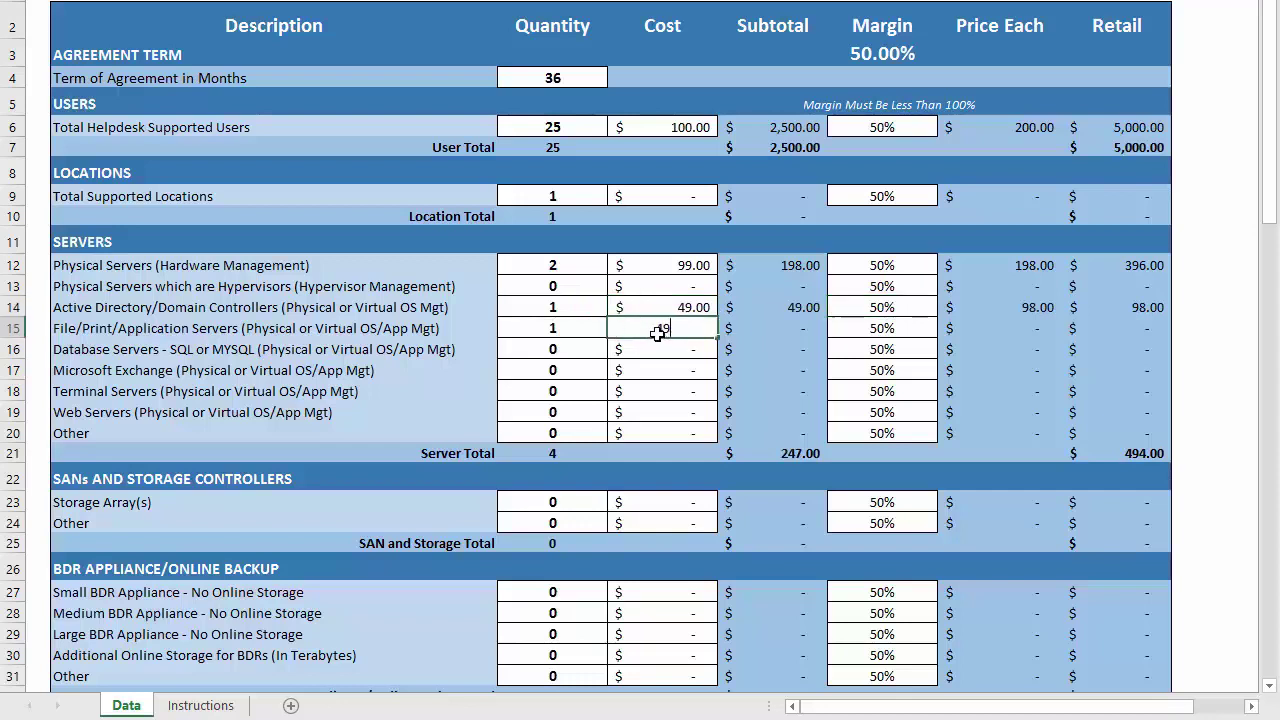
key("Tab")
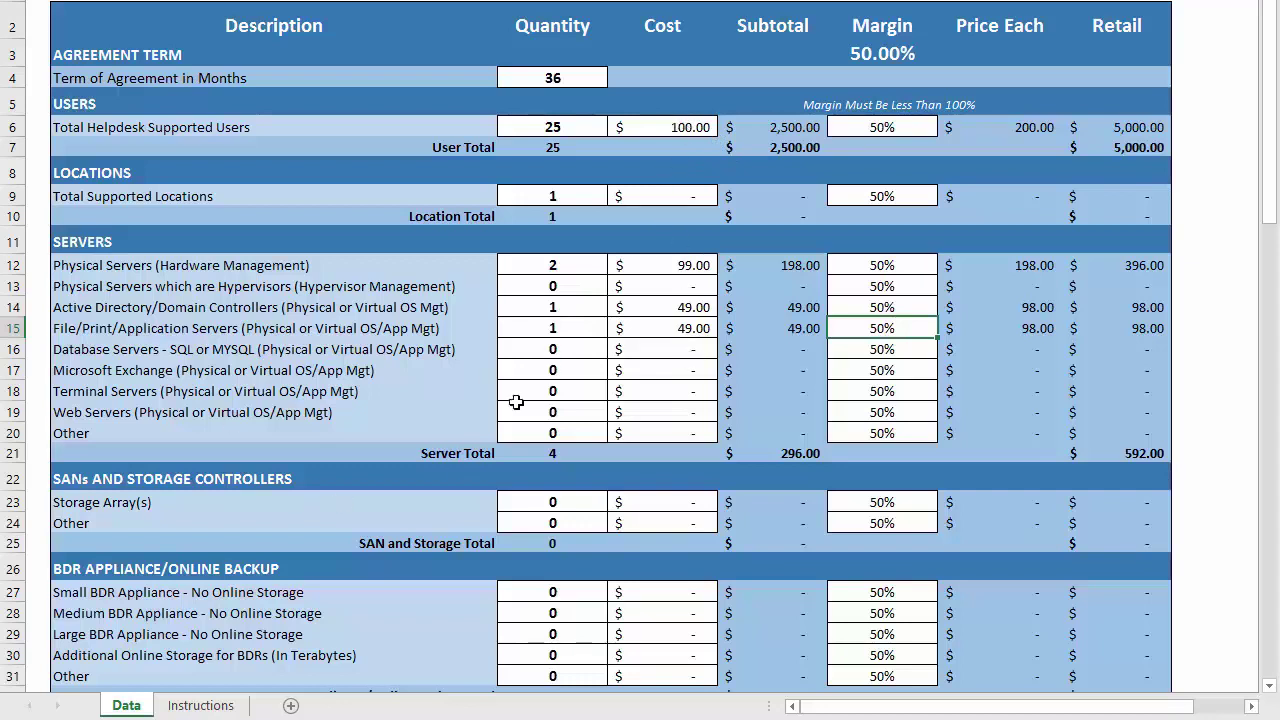
Step: Add one Small BDR Appliance at $89 cost
scroll(575, 376, "down", 2)
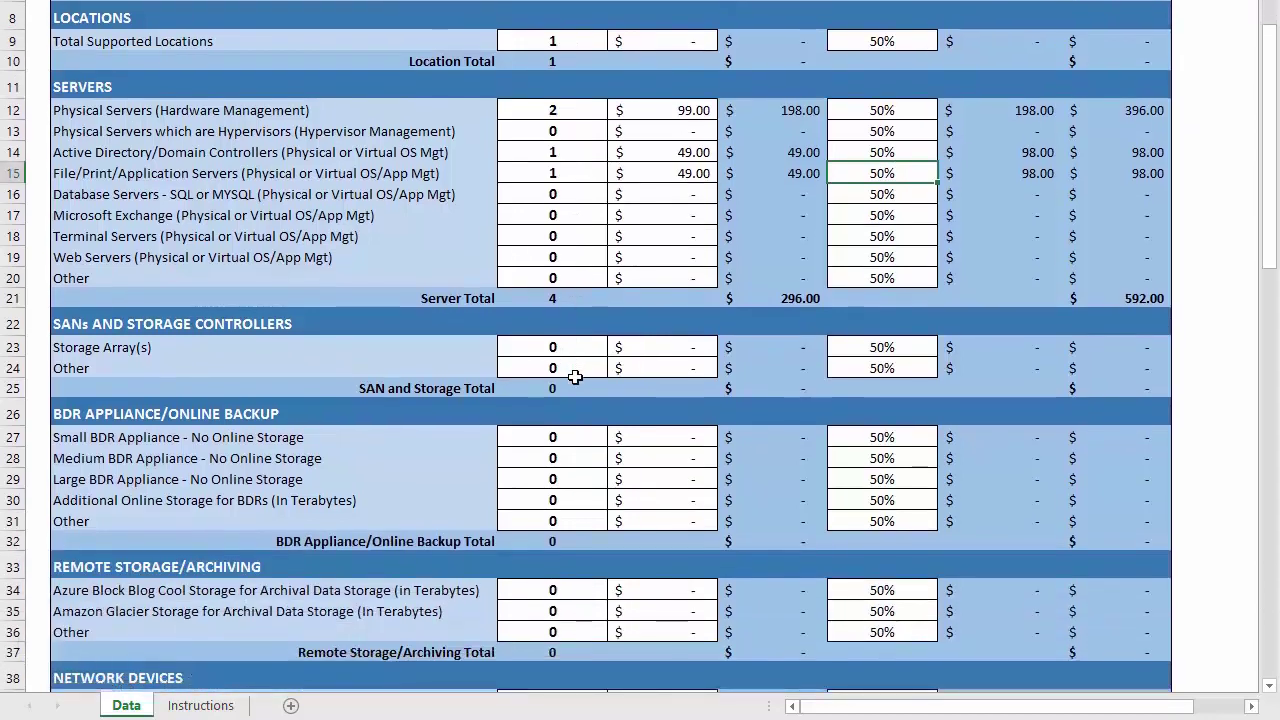
scroll(575, 376, "down", 1)
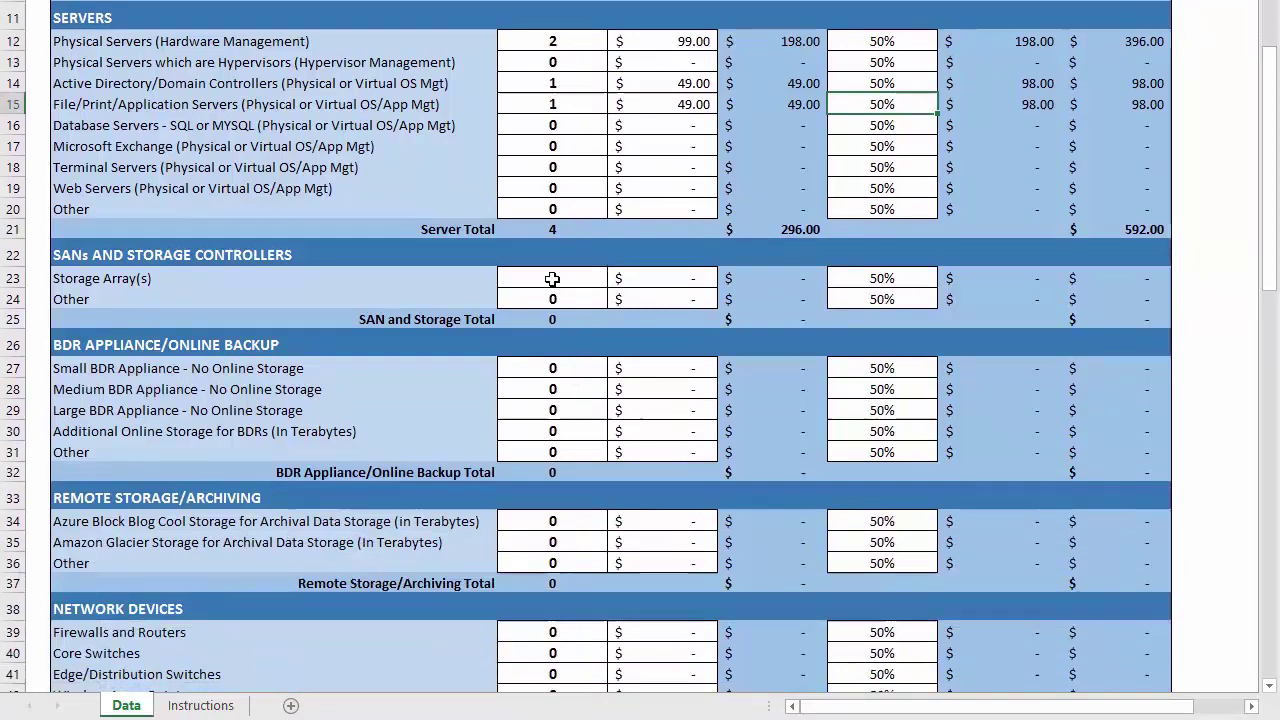
scroll(560, 285, "down", 2)
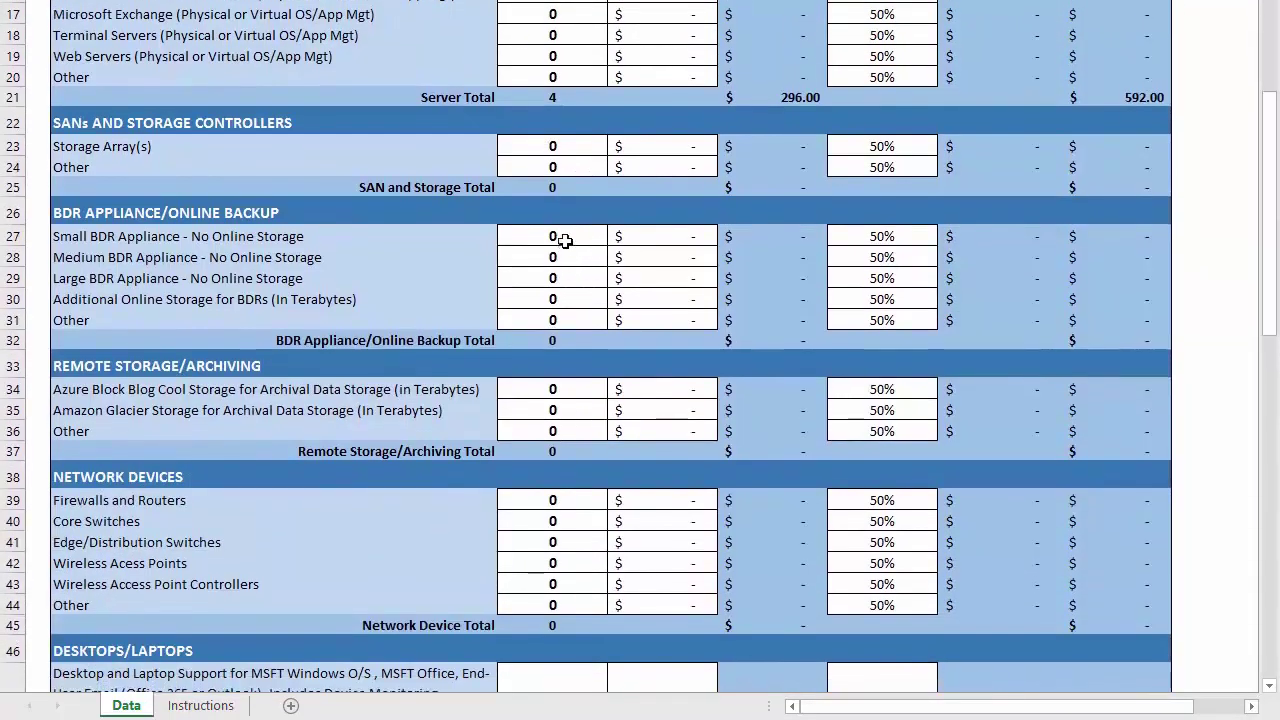
left_click(555, 236)
type("1")
key("Tab")
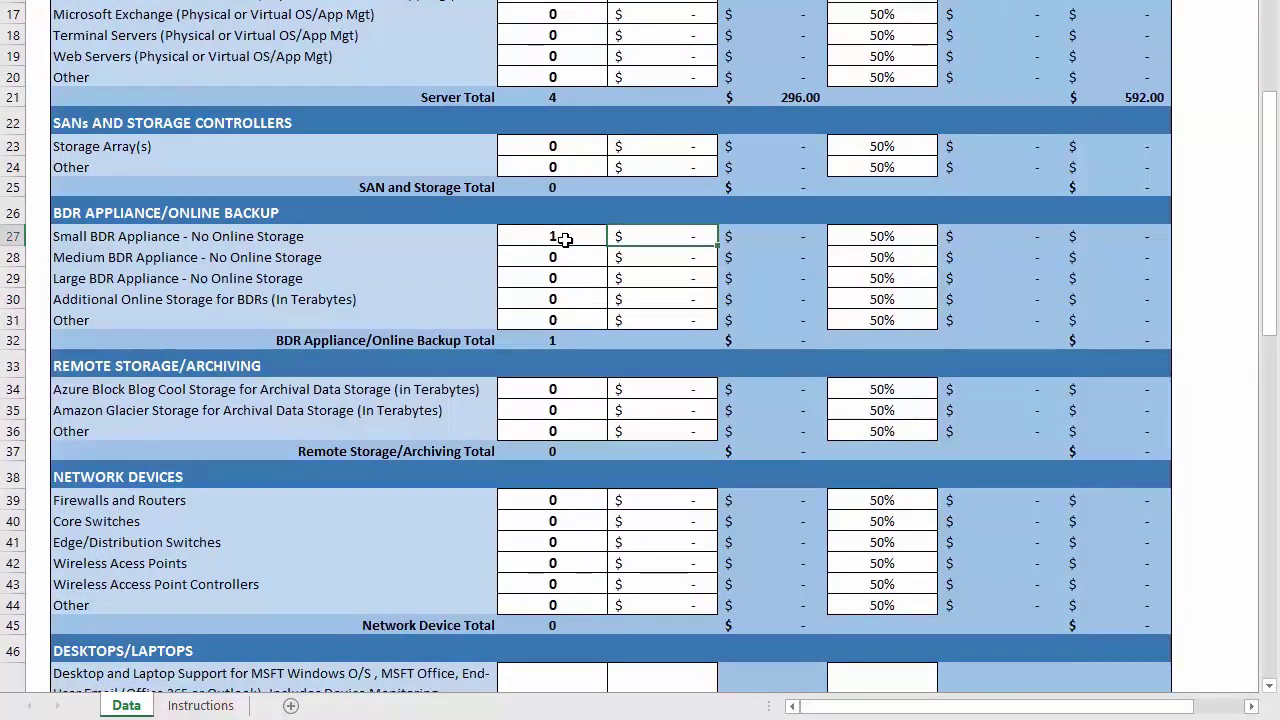
type("89")
key("Tab")
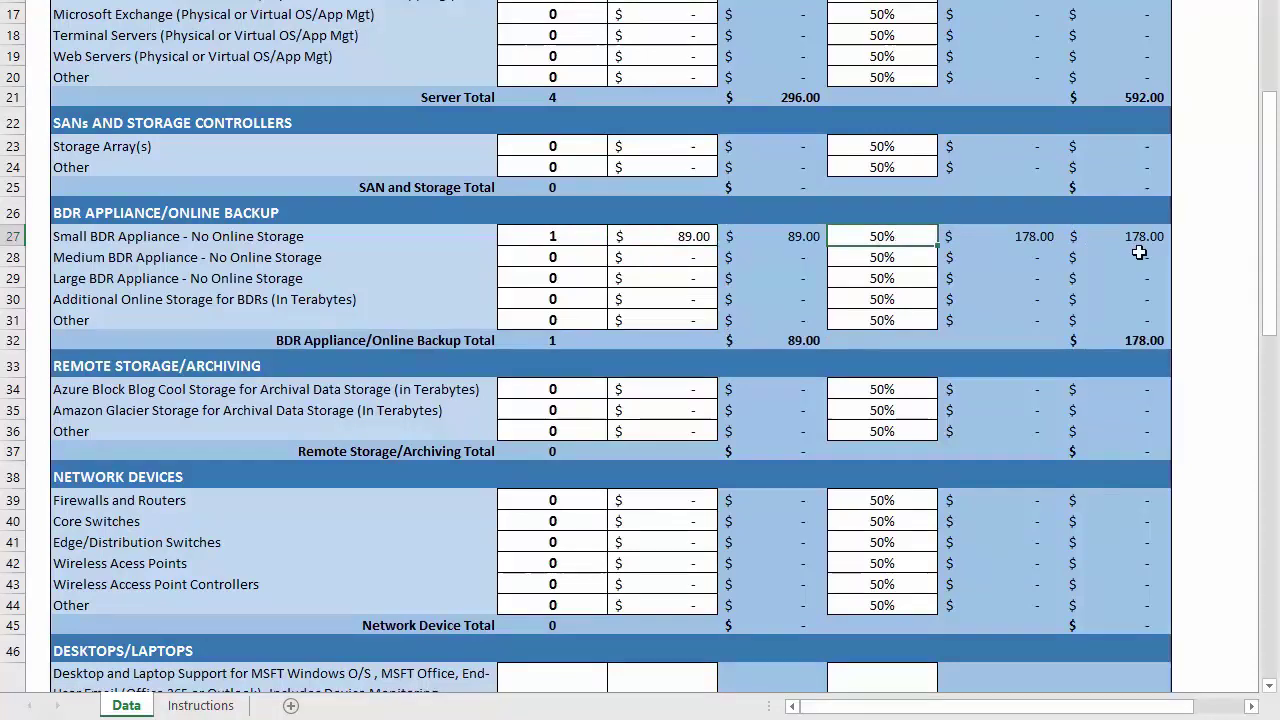
Step: Add 10 TB of additional online backup storage at $1.00 per TB
left_click(563, 301)
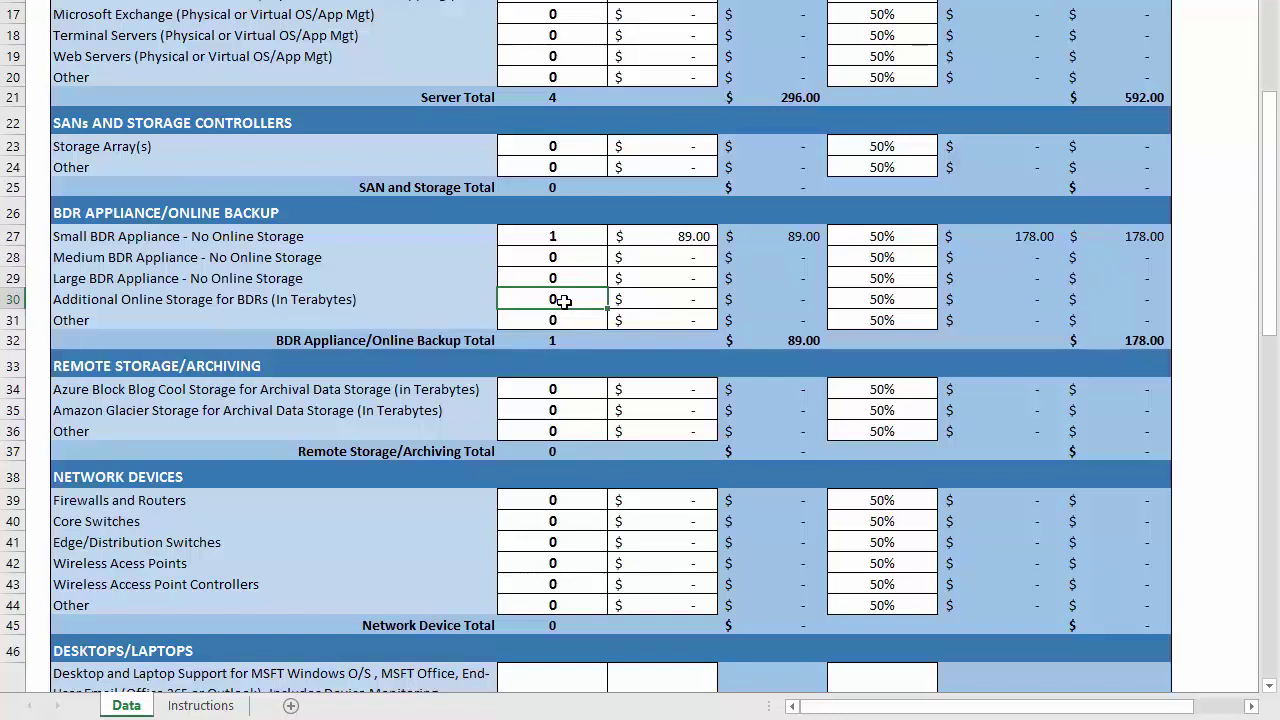
type("10")
key("Tab")
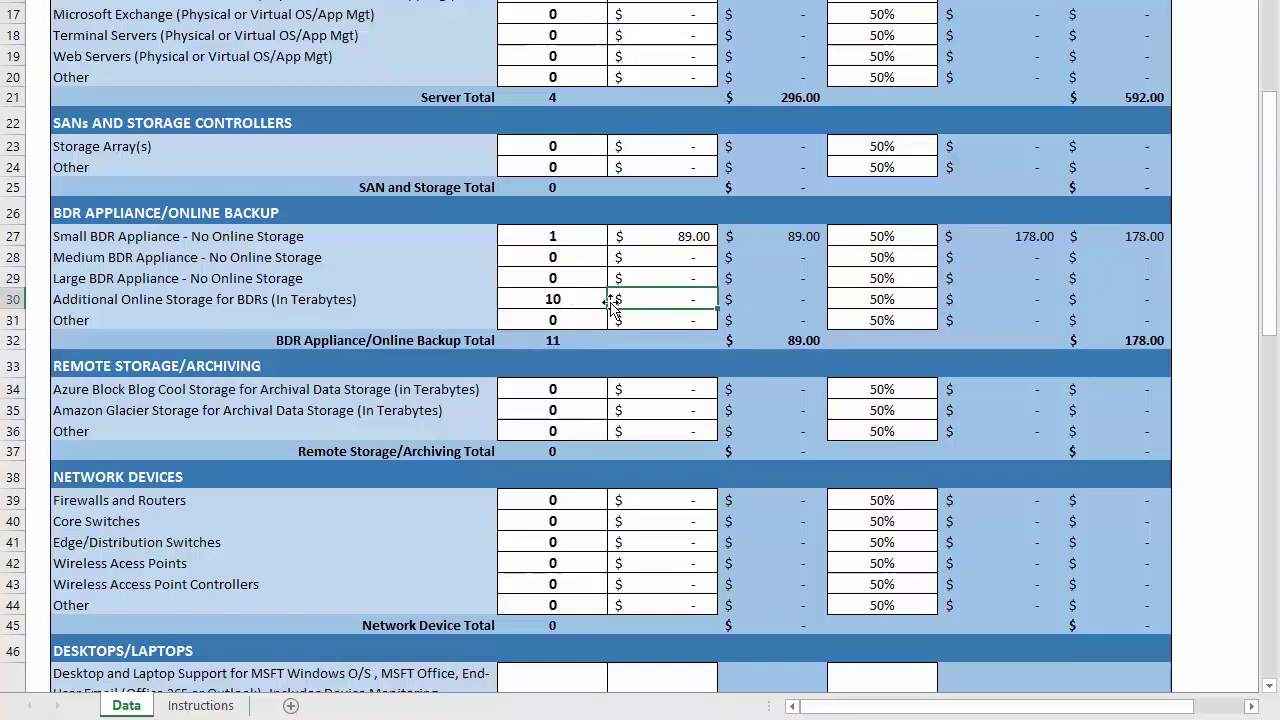
type("1")
key("Tab")
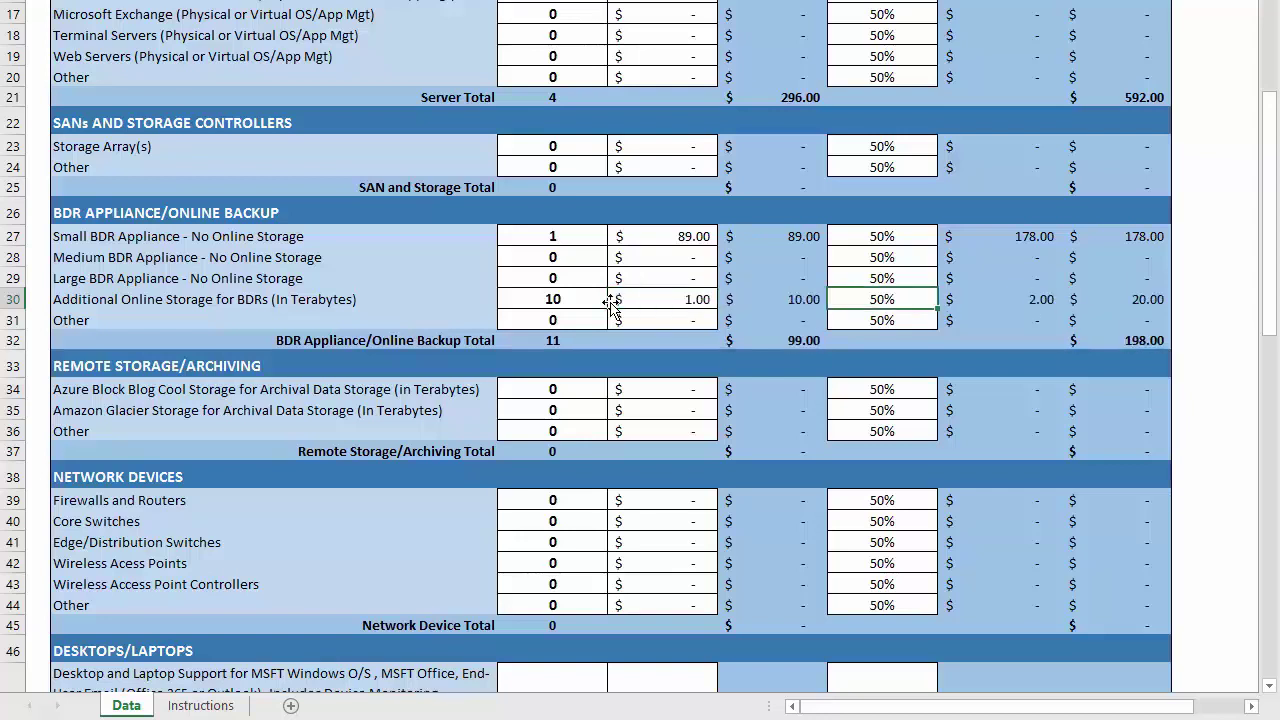
Step: Enter 2 firewalls and routers at $49 cost each
scroll(450, 250, "down", 3)
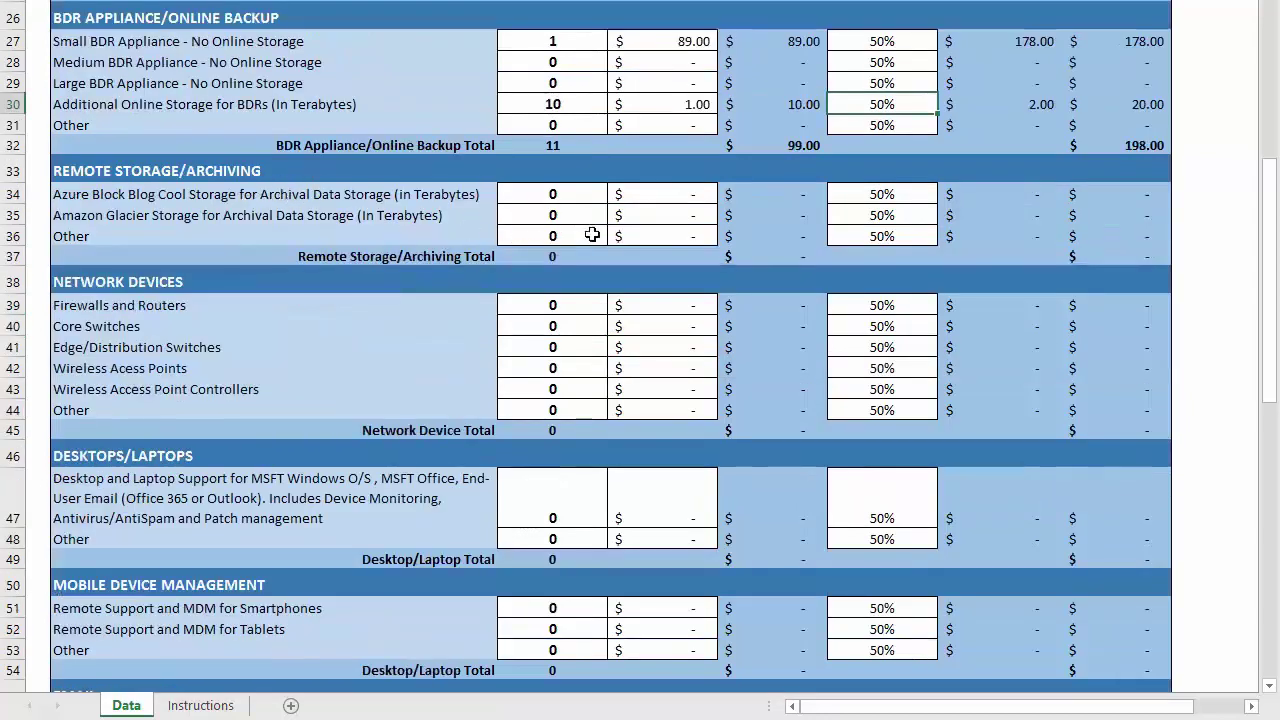
scroll(591, 237, "down", 2)
left_click(566, 177)
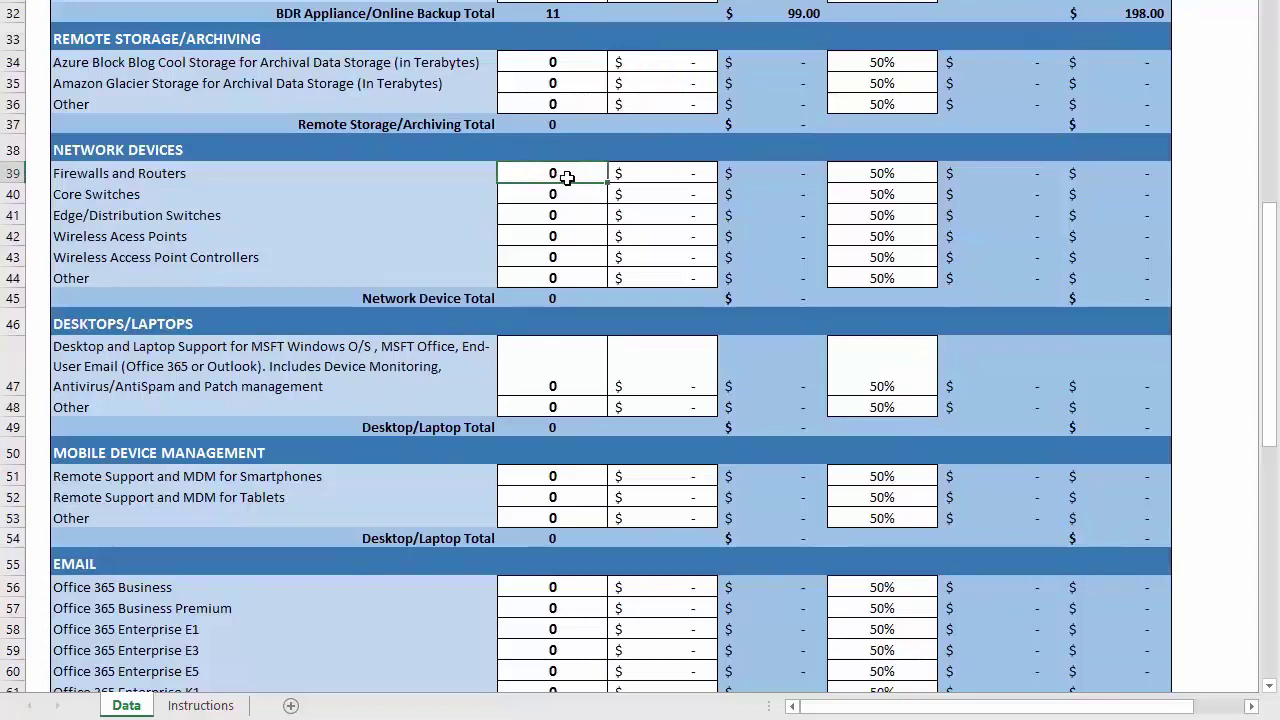
type("1")
key("Return")
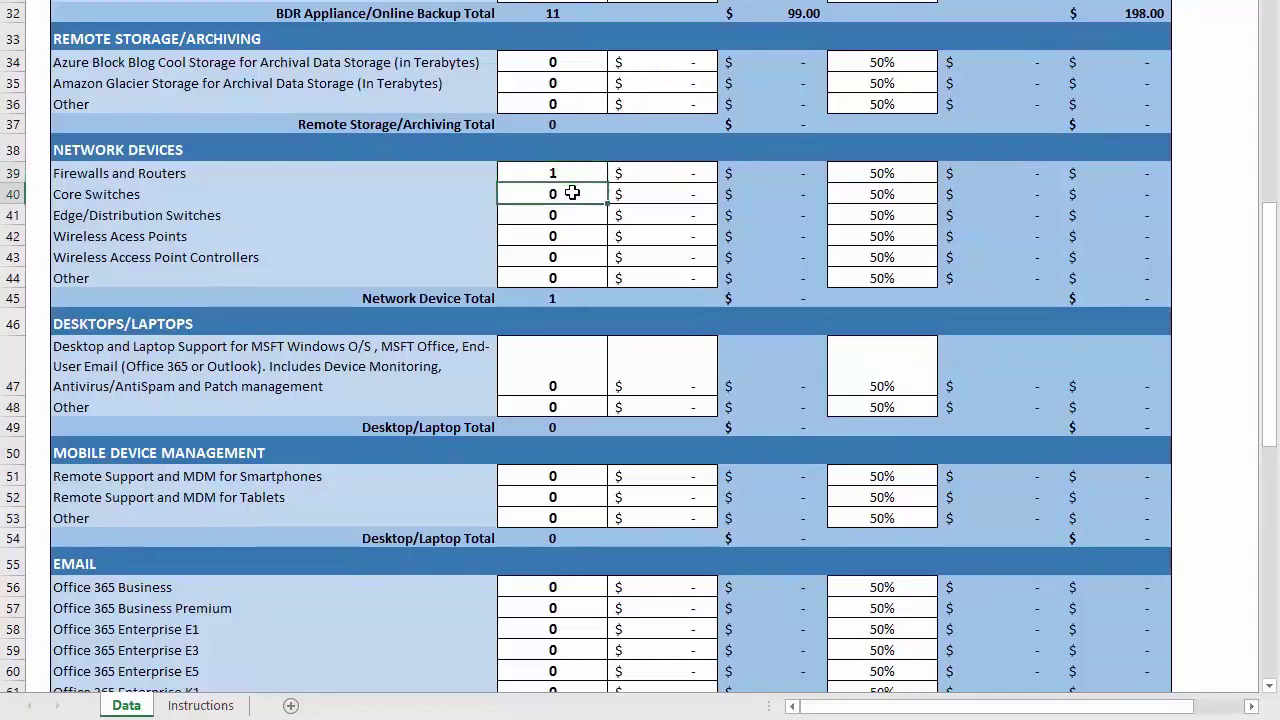
left_click(576, 175)
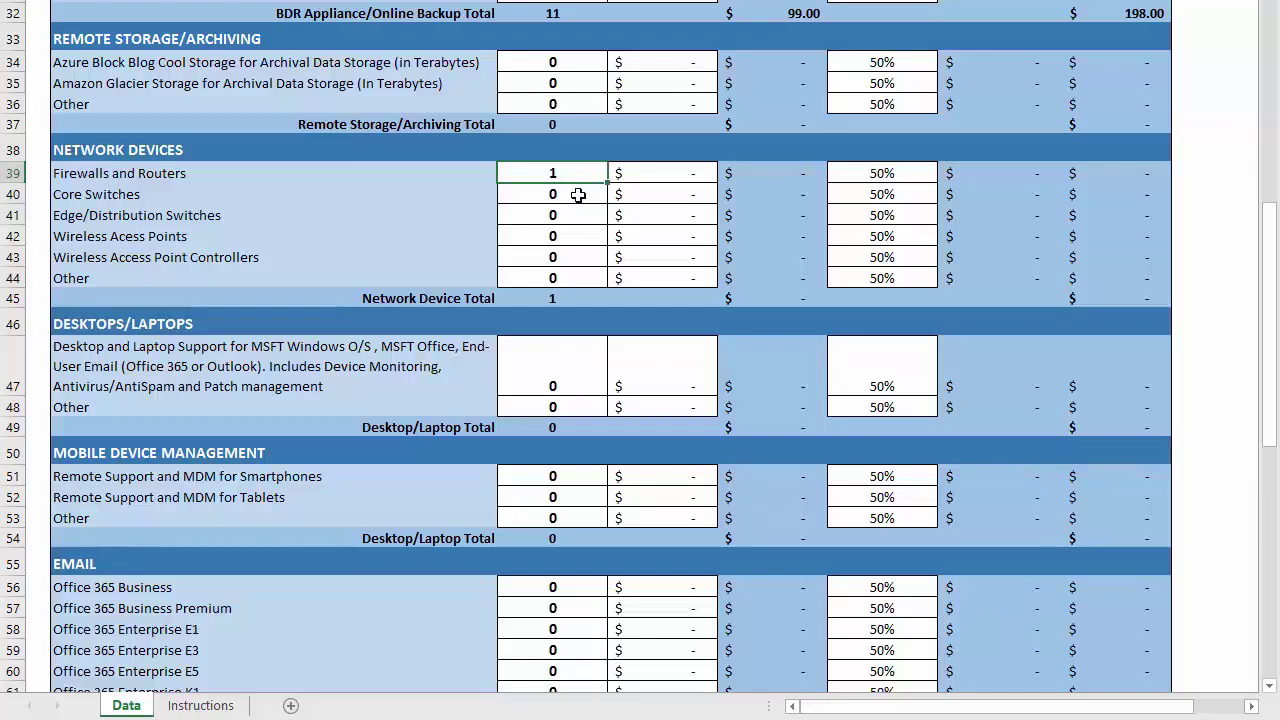
type("2")
left_click(643, 185)
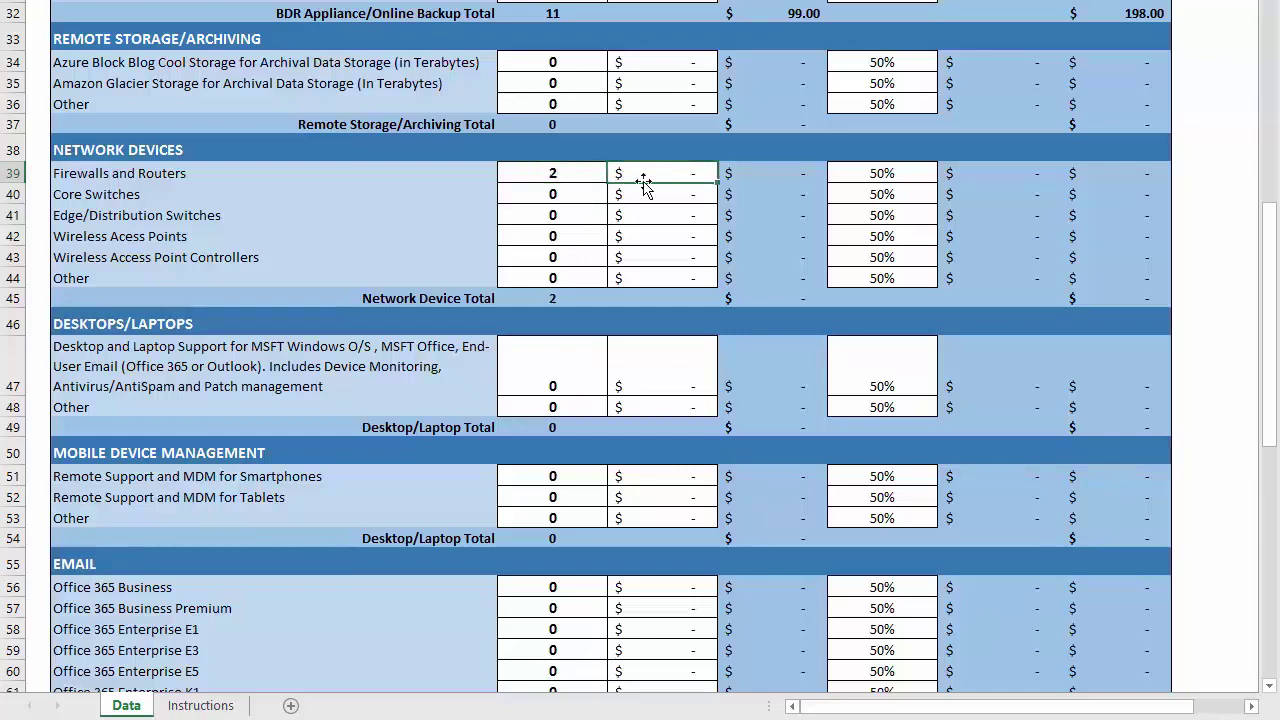
type("49")
left_click(573, 194)
Step: Add 2 core switches at $29 and 2 wireless access points at $19
type("2")
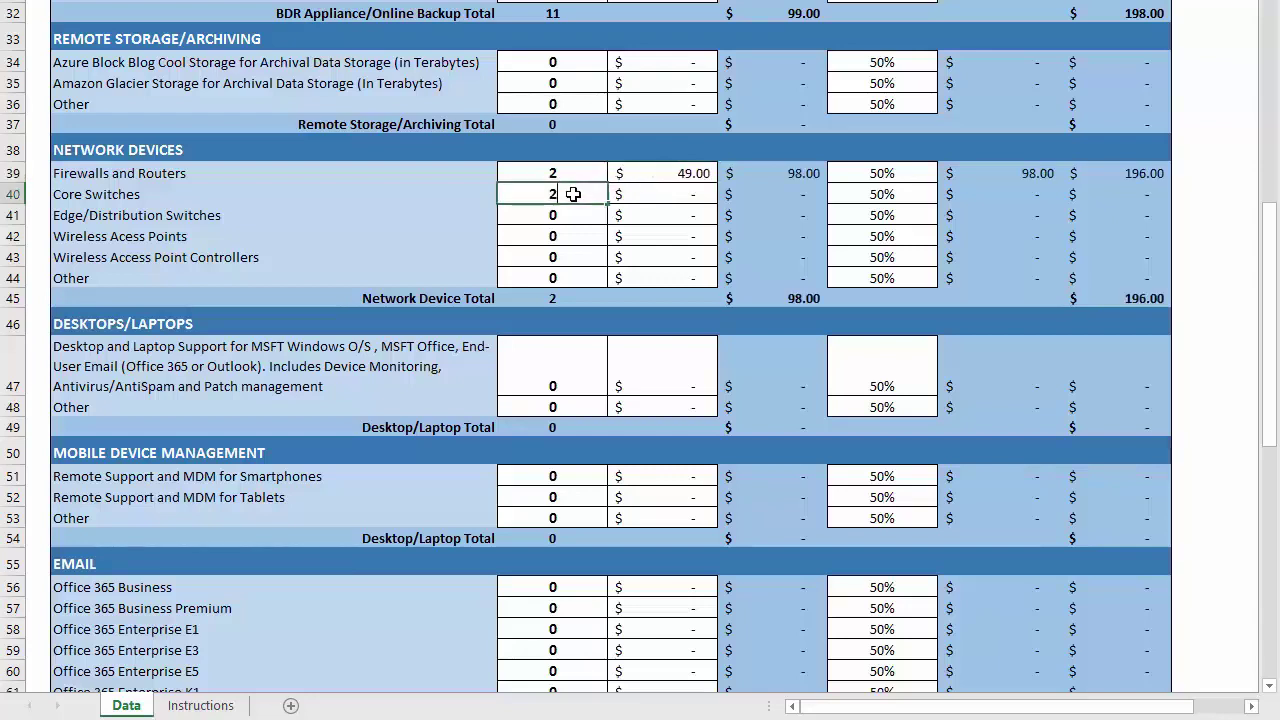
key("Tab")
type("29")
key("Tab")
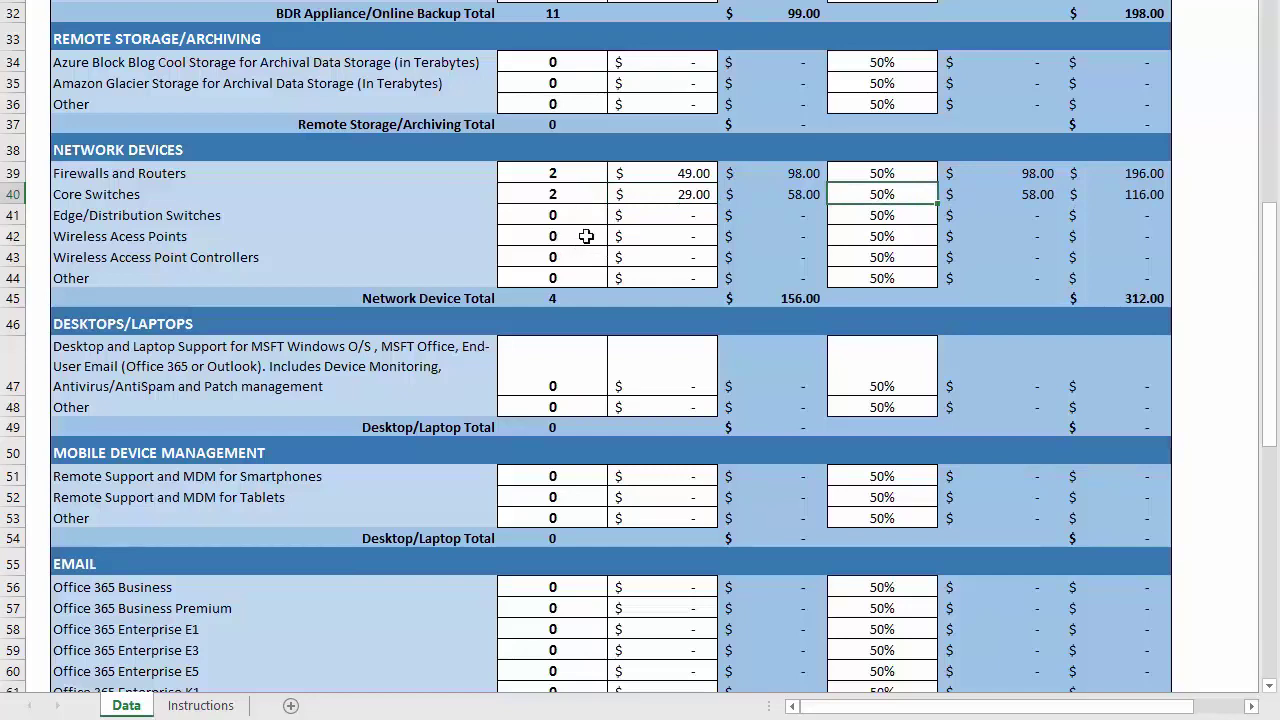
left_click(586, 236)
type("2")
key("Tab")
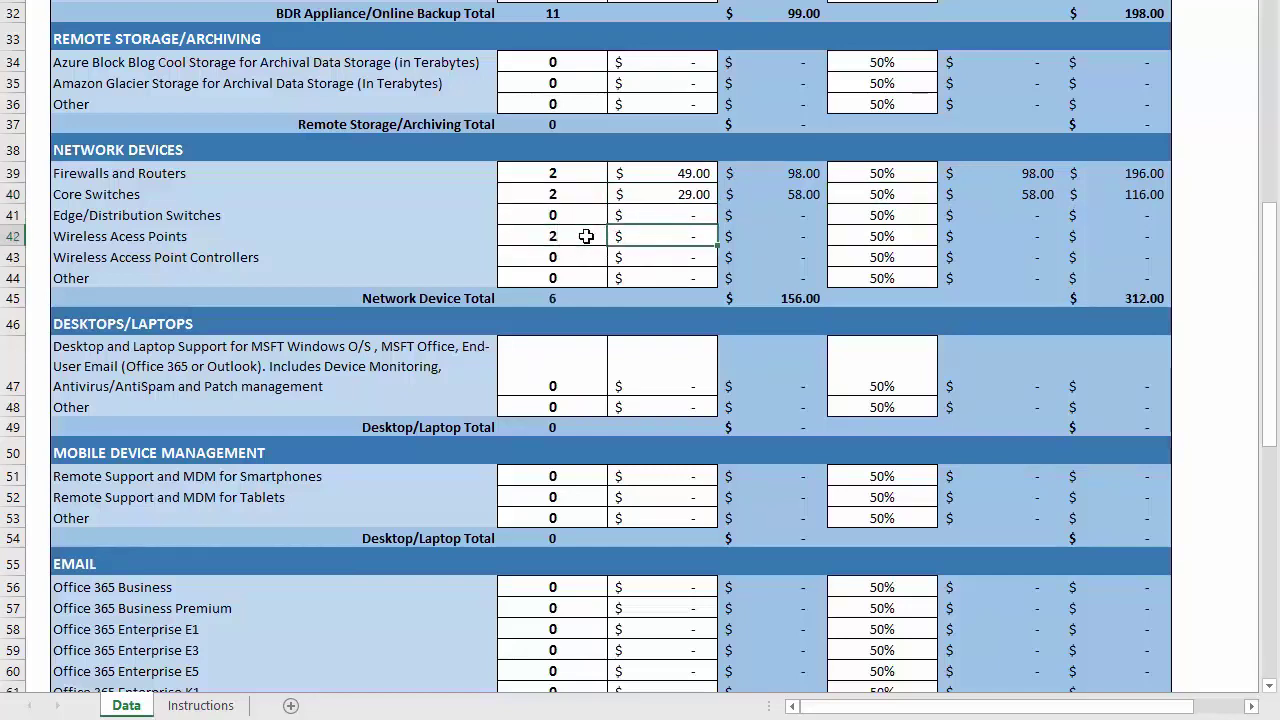
type("19")
key("Tab")
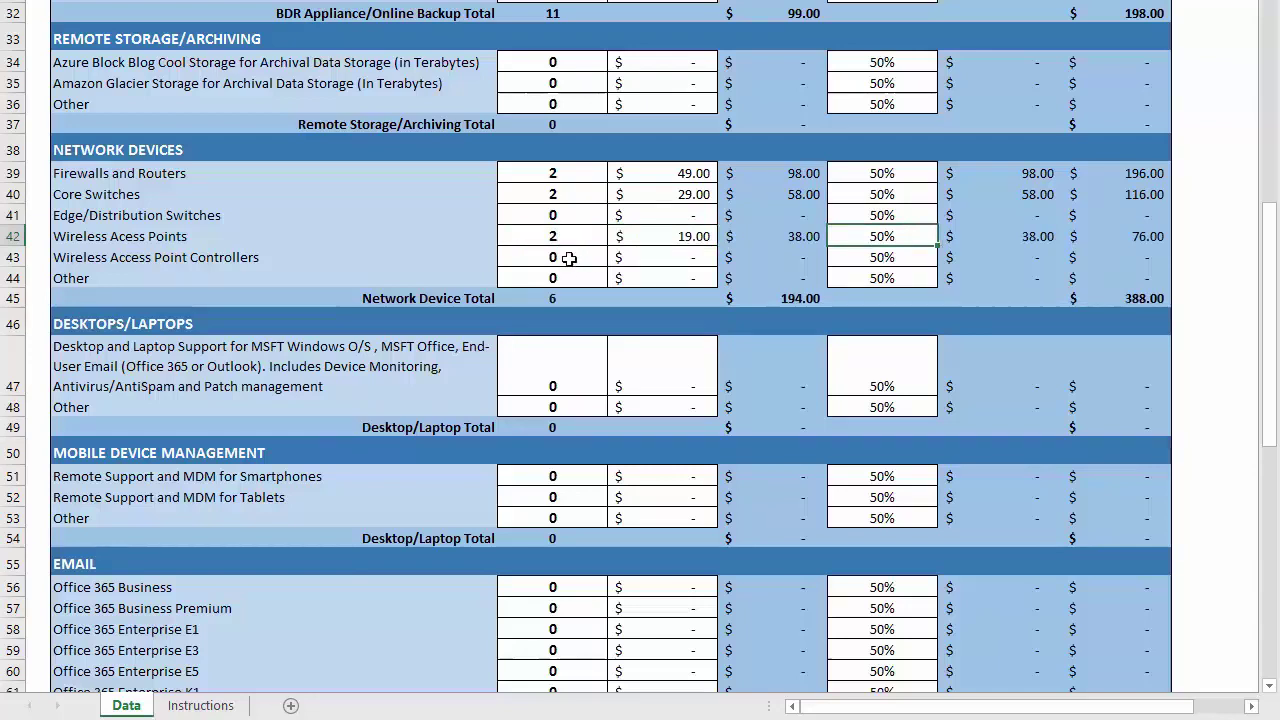
Step: Replace 25 with 30 supported desktops and laptops at $8.00 cost each
scroll(699, 231, "down", 2)
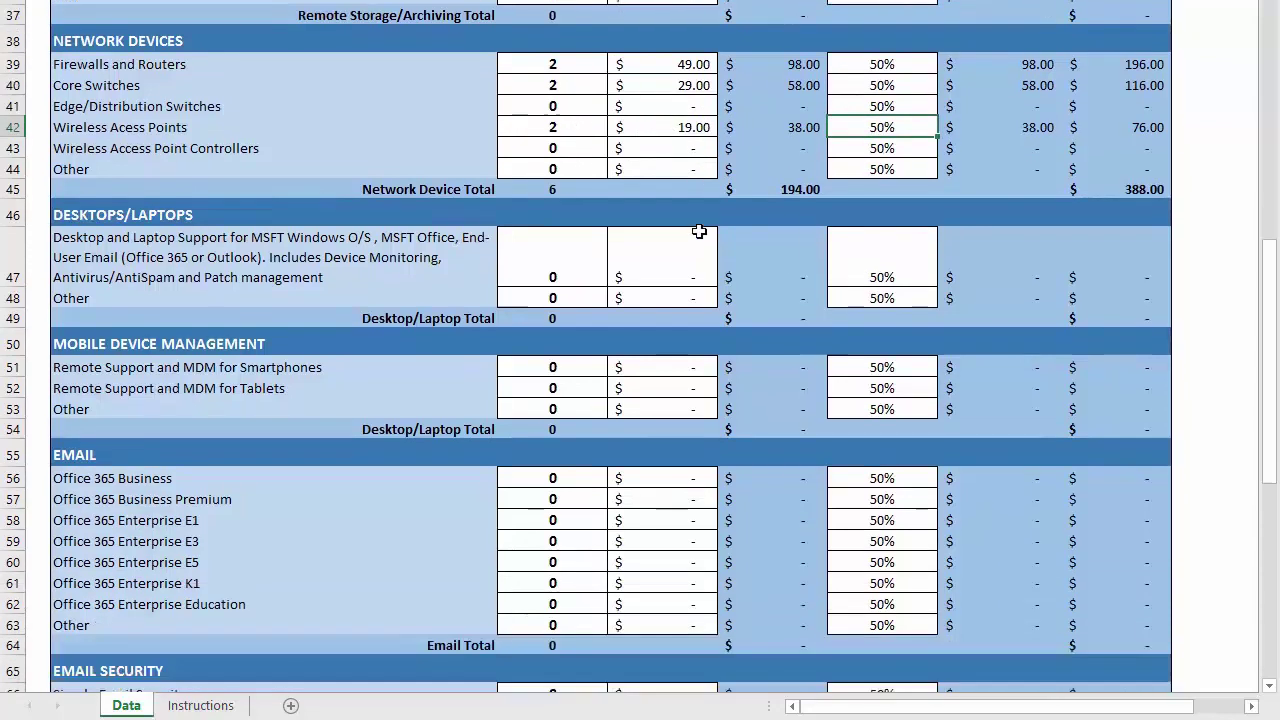
scroll(699, 231, "down", 2)
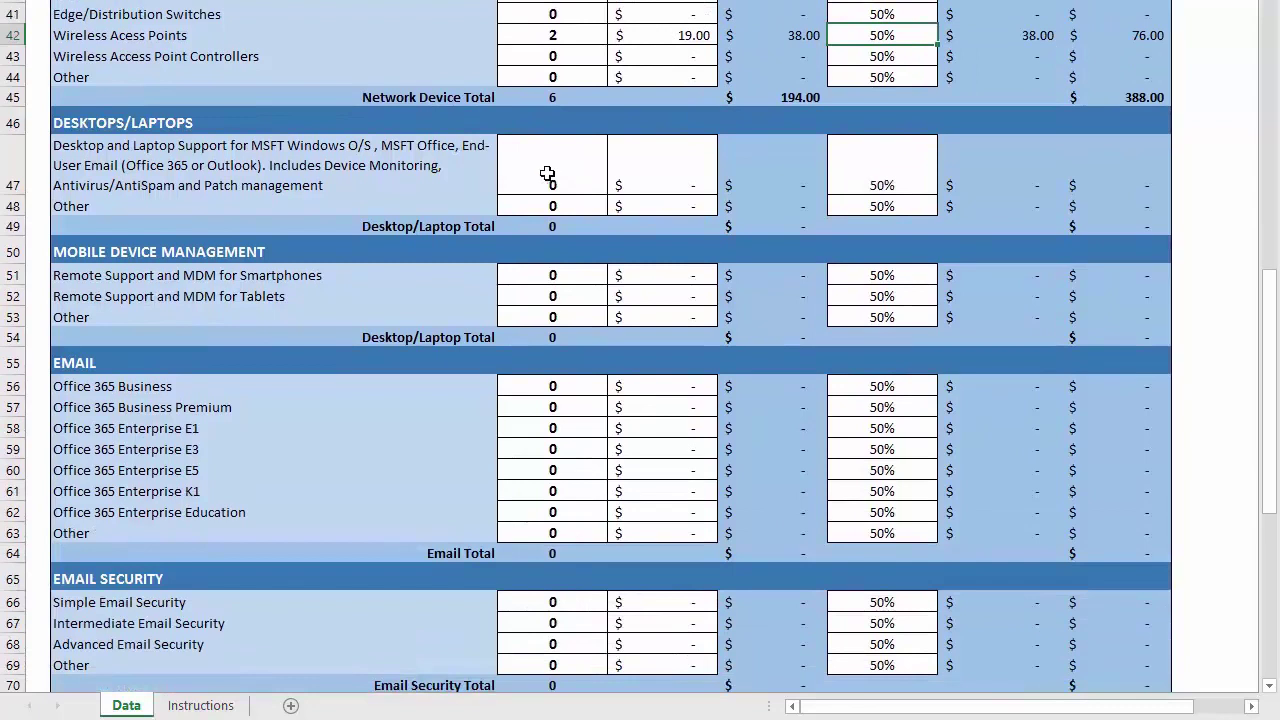
left_click(547, 174)
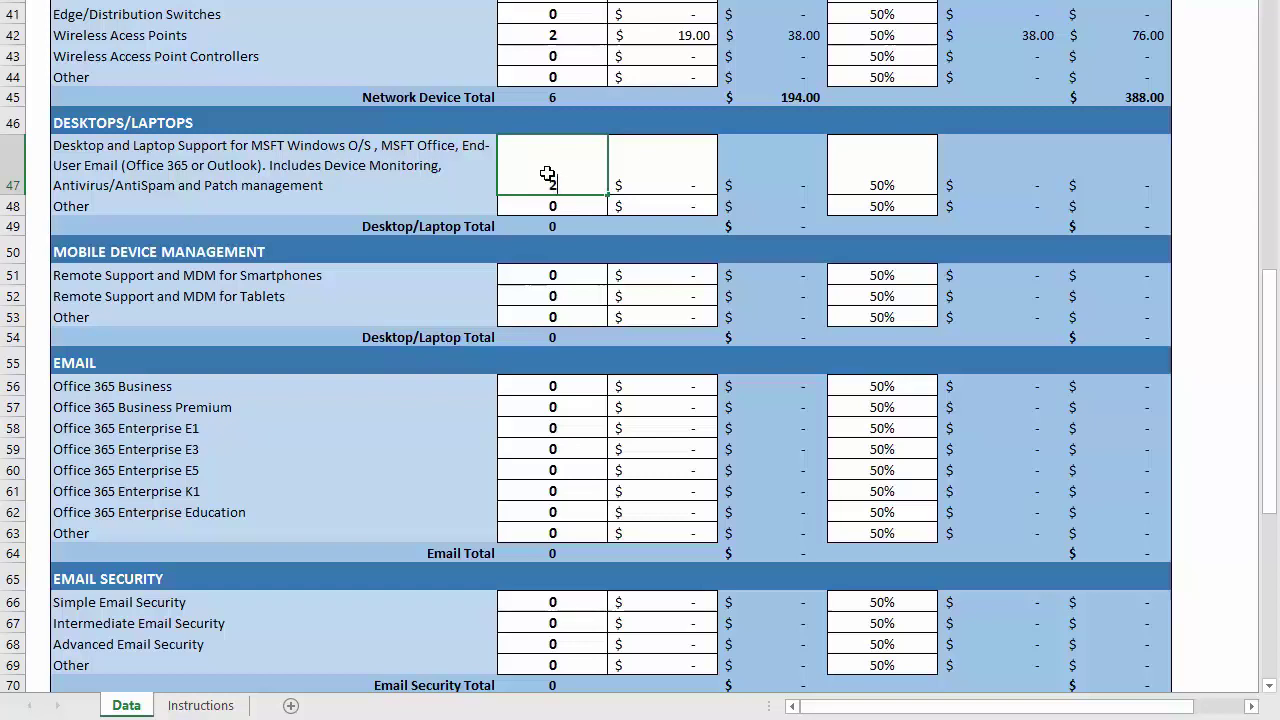
type("25")
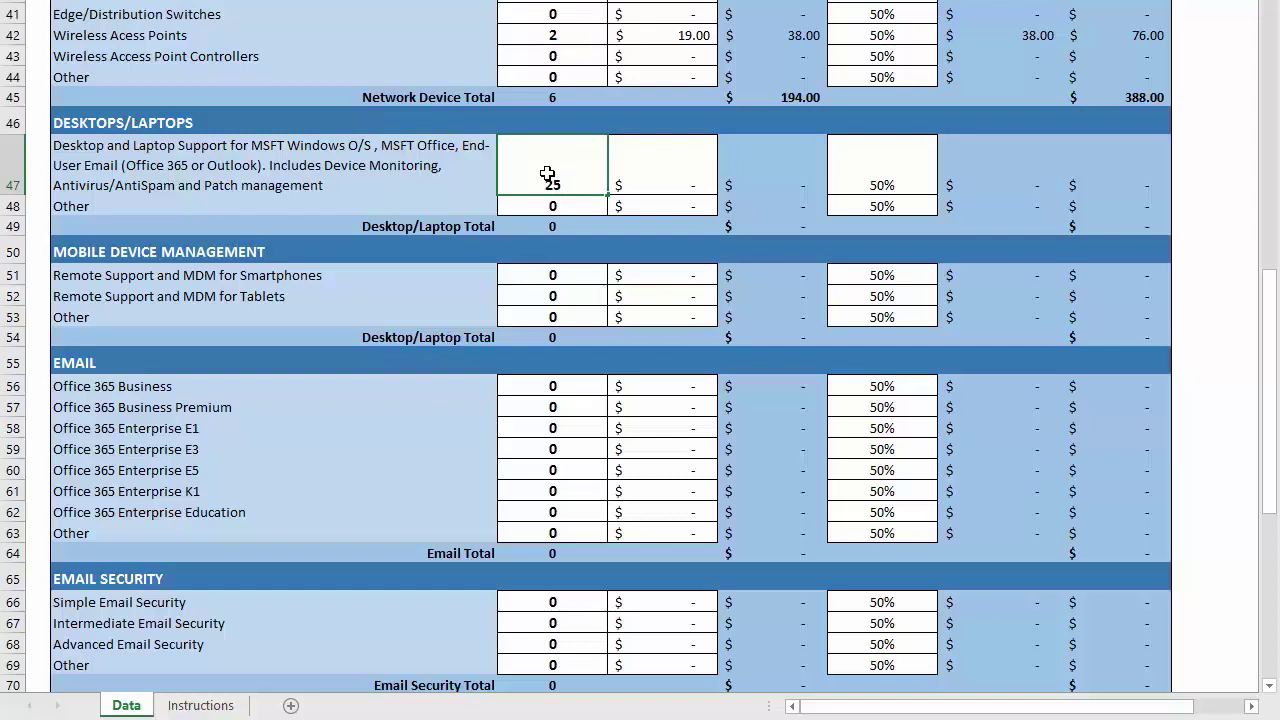
key("BackSpace")
key("BackSpace")
type("30")
key("Tab")
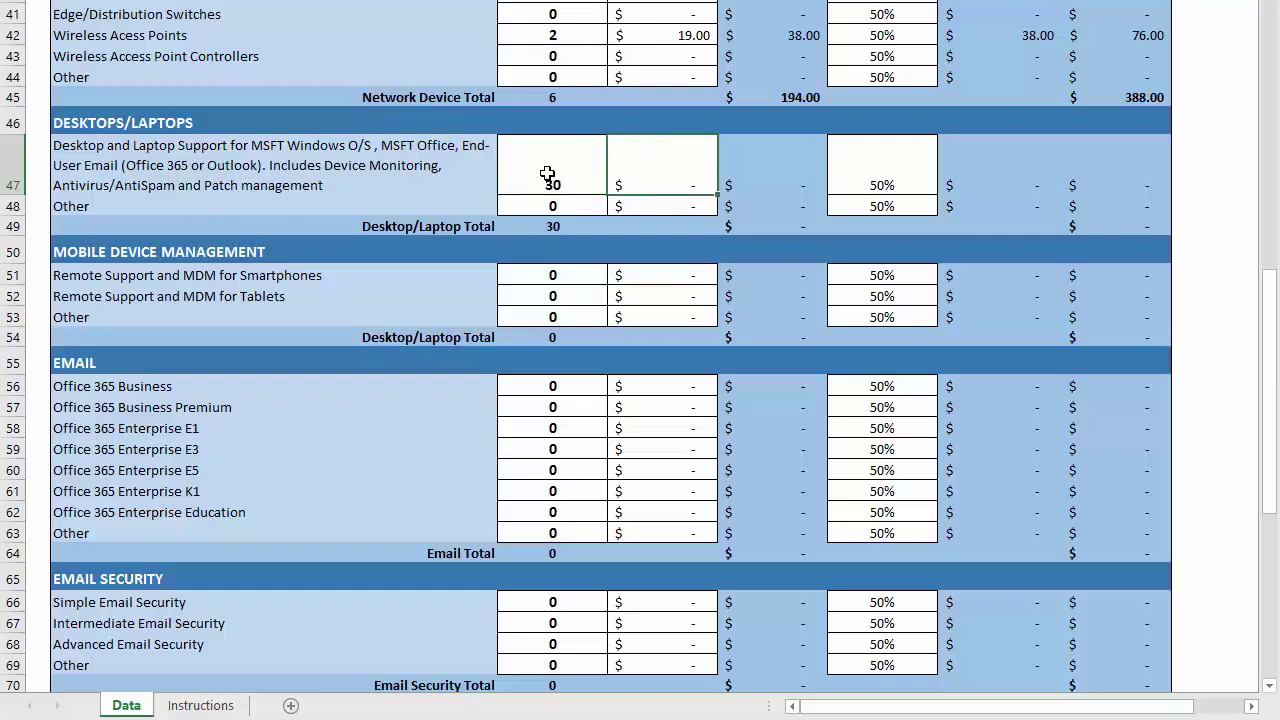
type("8")
key("Tab")
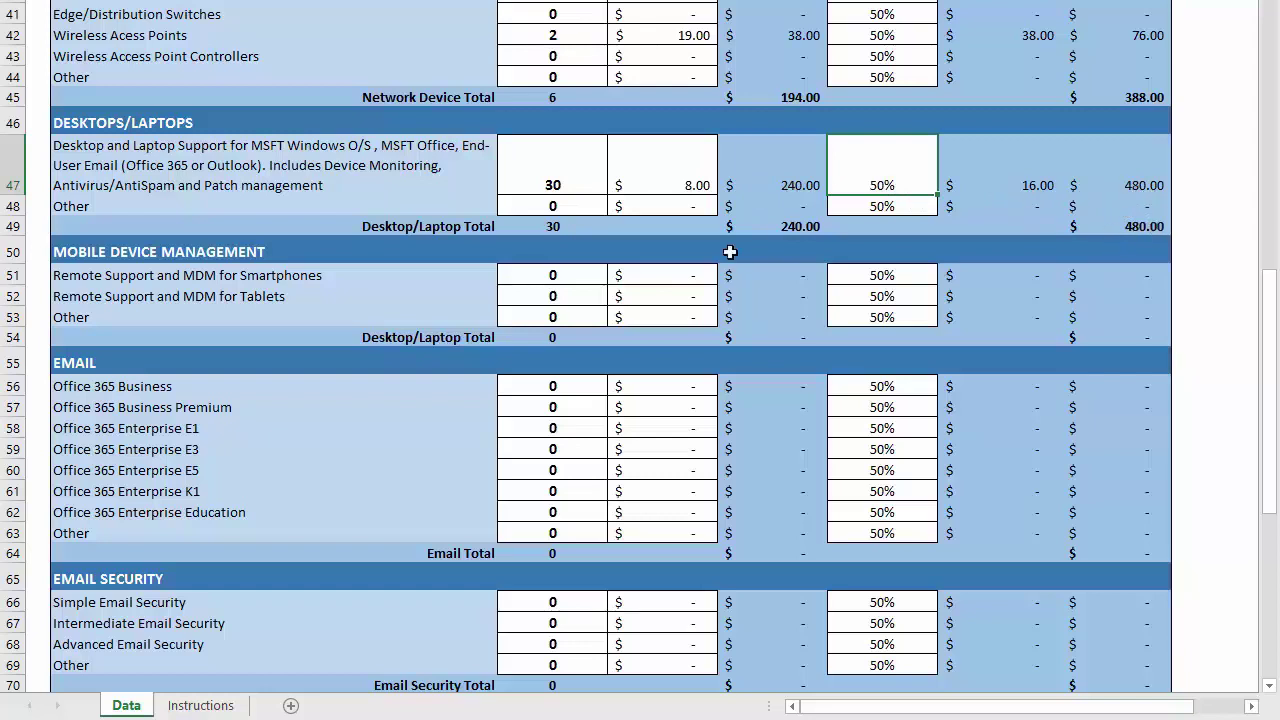
Step: Enter 25 Office 365 Business Premium licences at $12.00 cost with an 8% margin
scroll(634, 277, "down", 2)
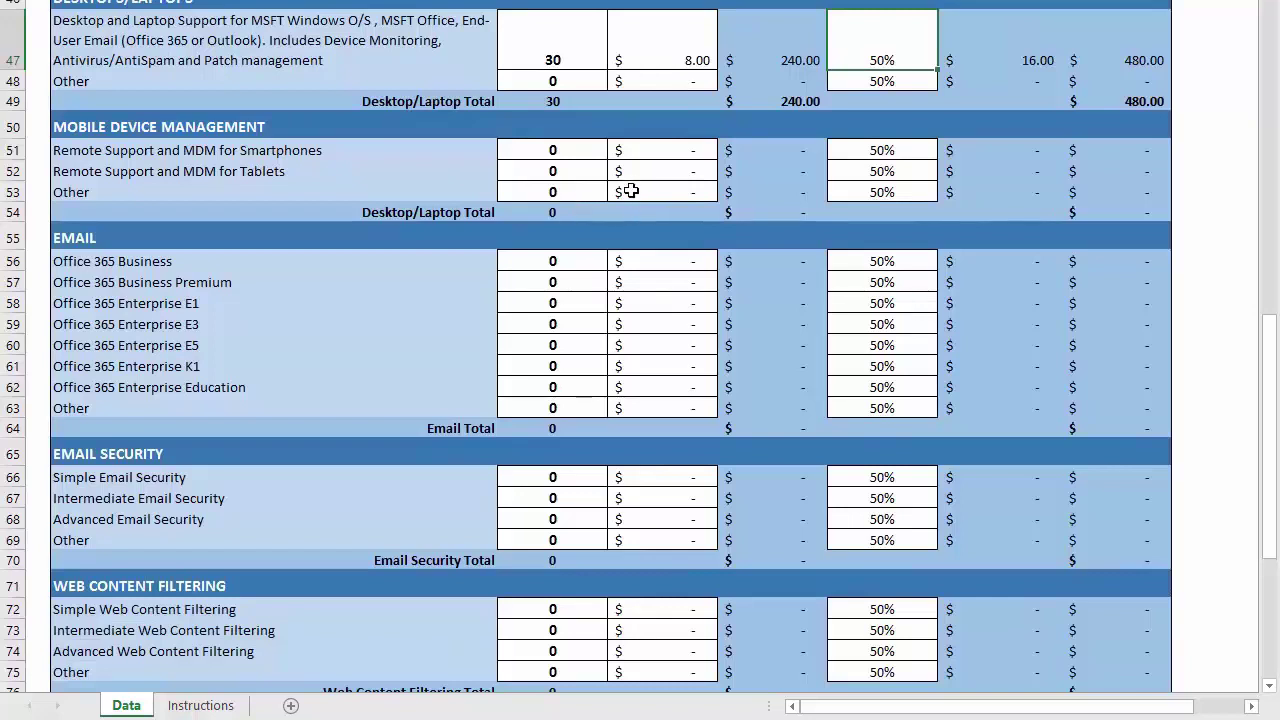
scroll(628, 188, "down", 2)
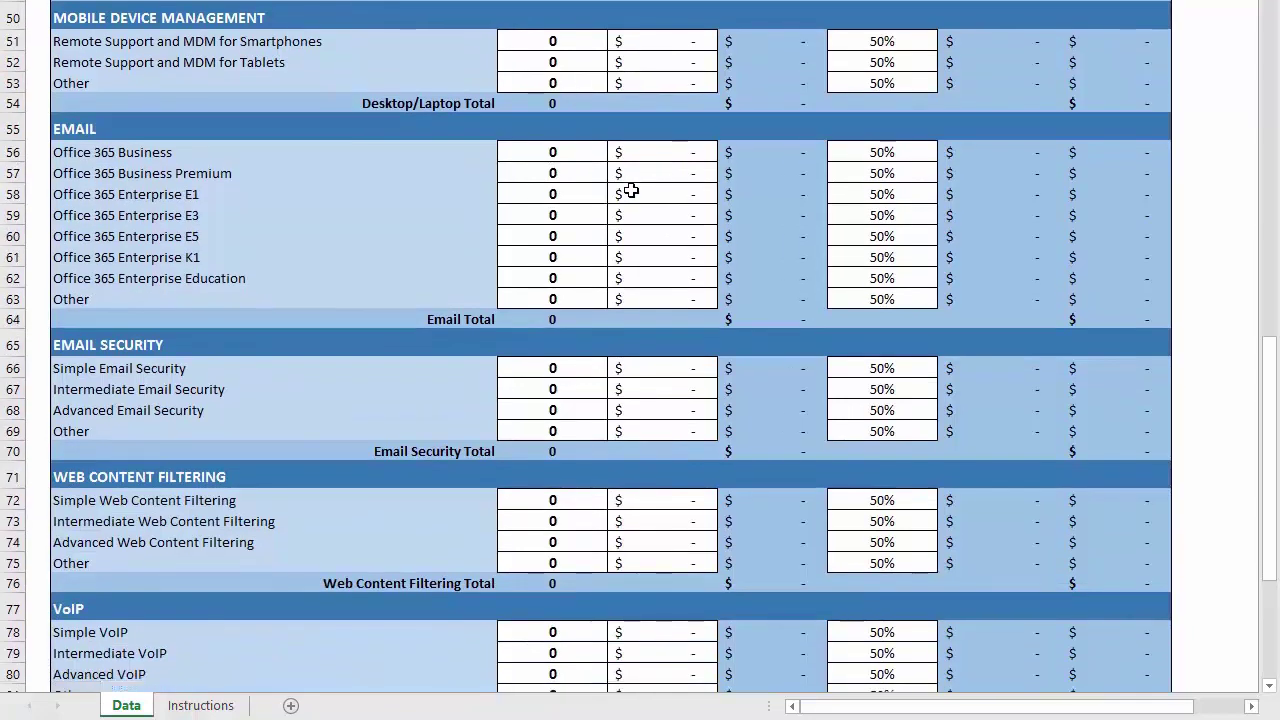
left_click(558, 155)
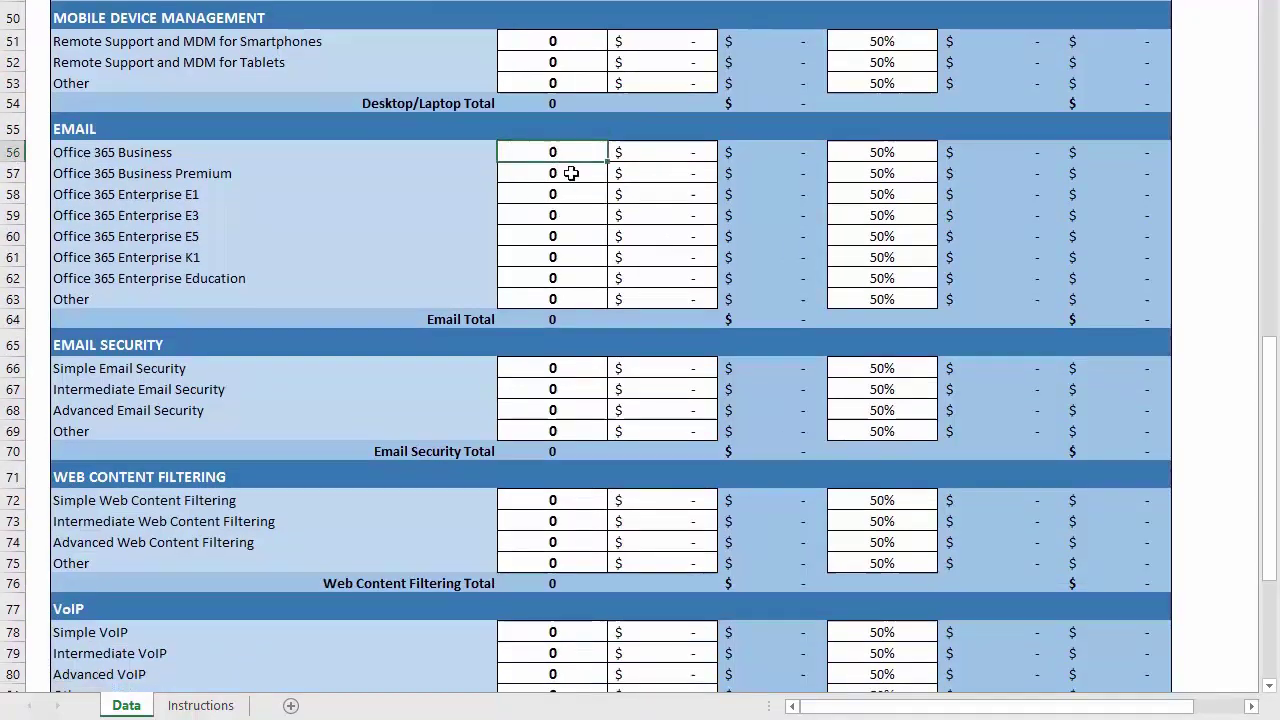
left_click(571, 173)
type("25")
key("Tab")
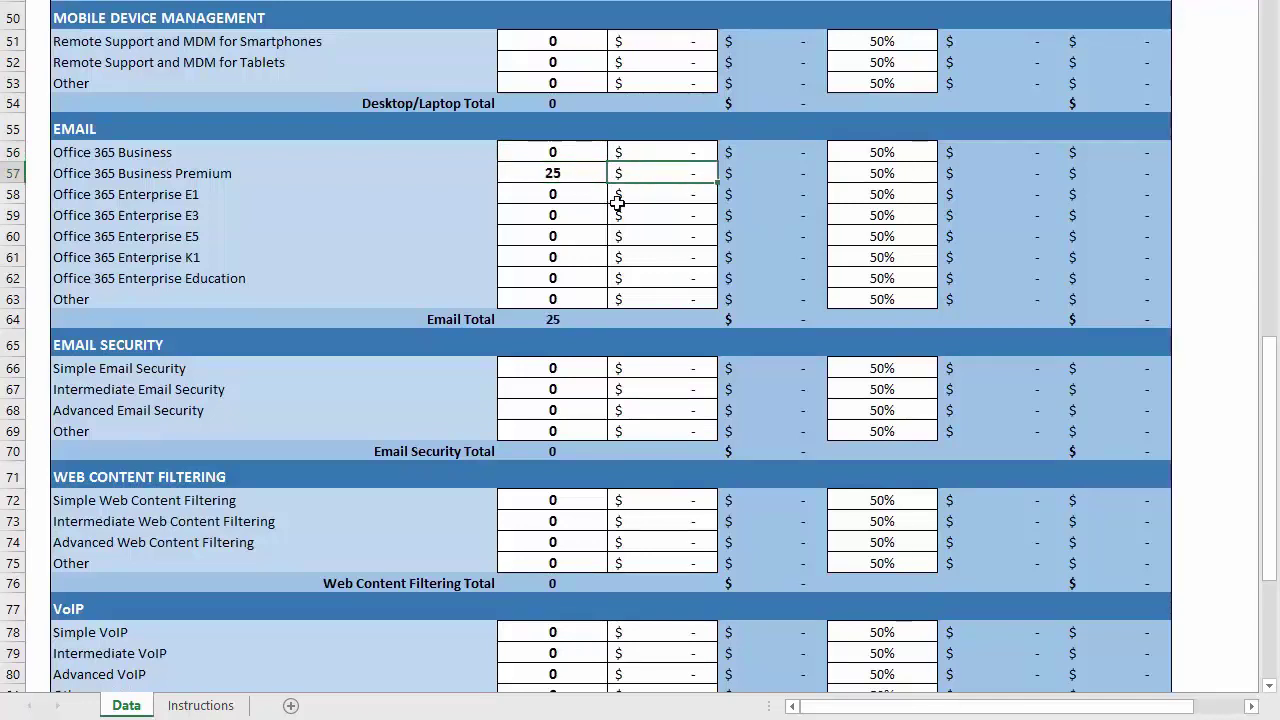
type("12")
key("Tab")
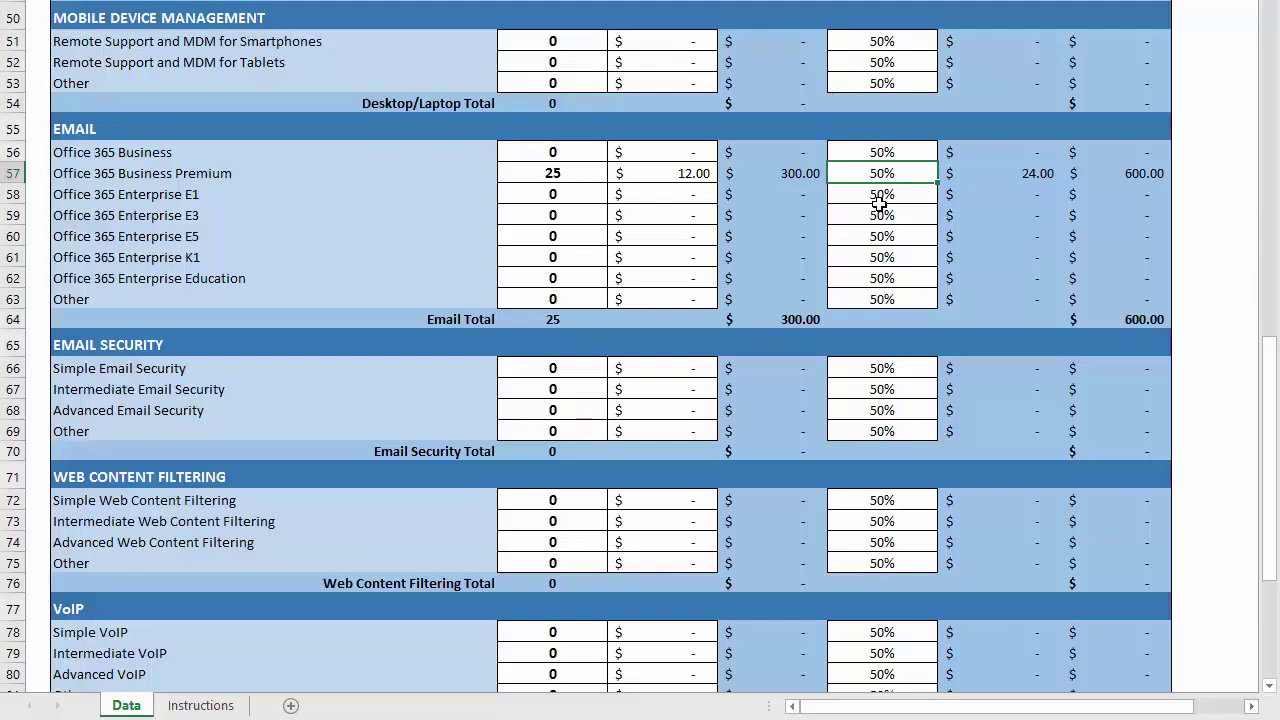
type("8")
key("Return")
Step: Add 25 Simple Email Security seats at a $12 cost
scroll(700, 200, "down", 3)
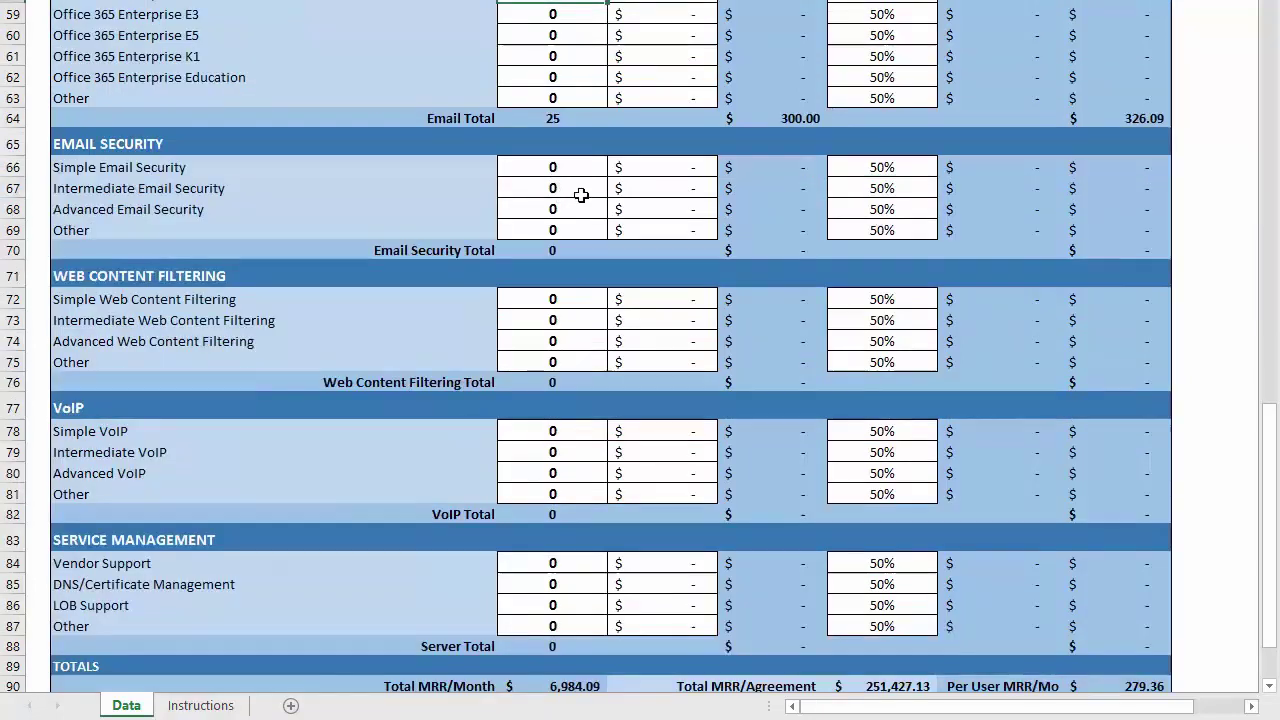
left_click(560, 170)
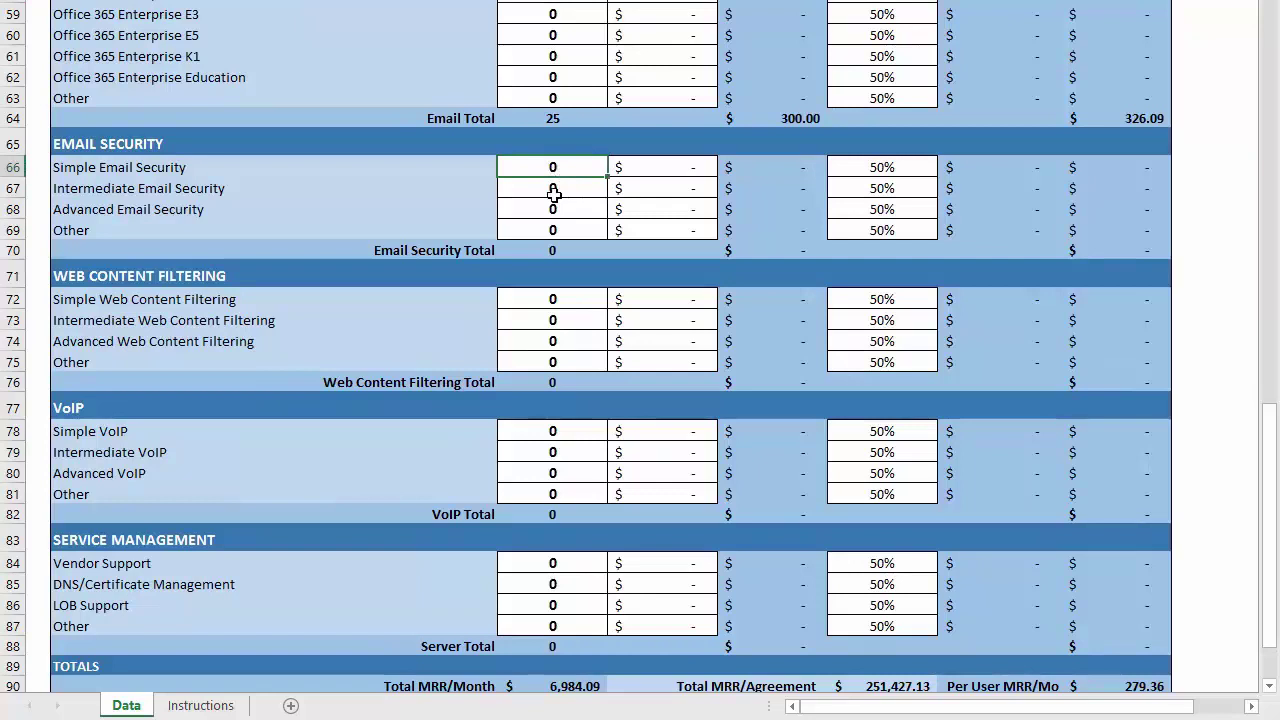
type("25")
key("Tab")
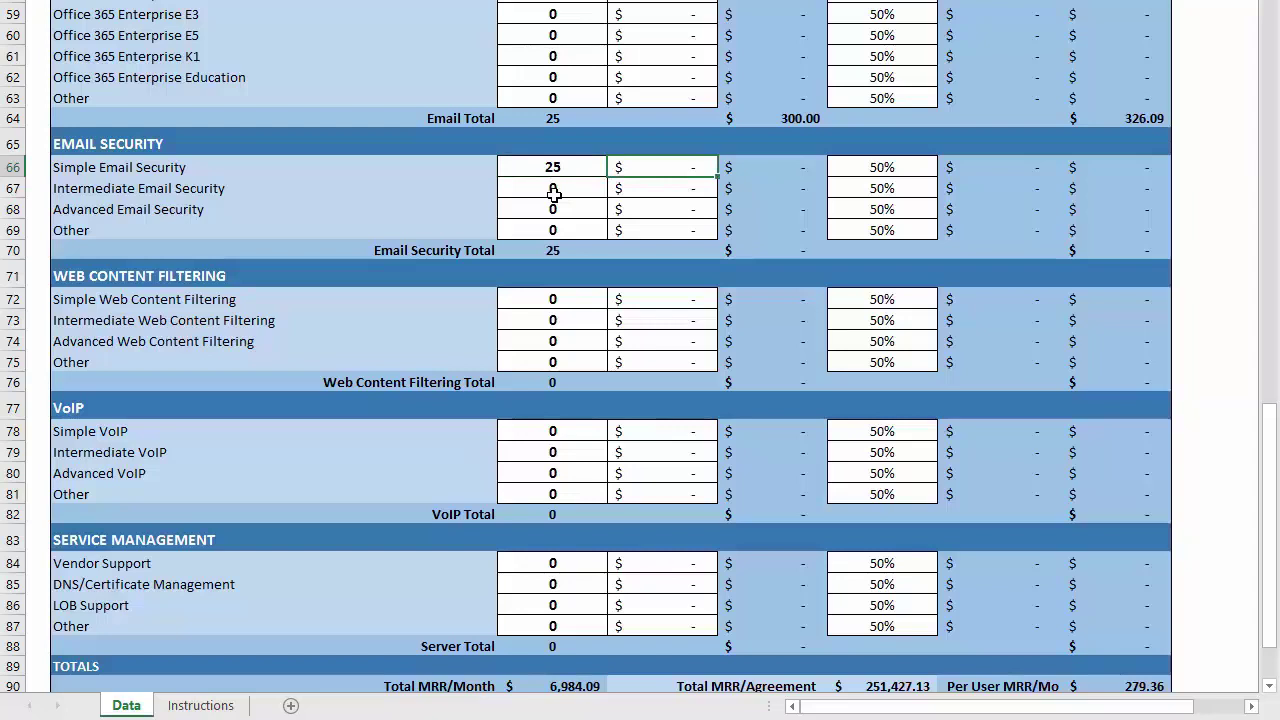
type("12")
key("Tab")
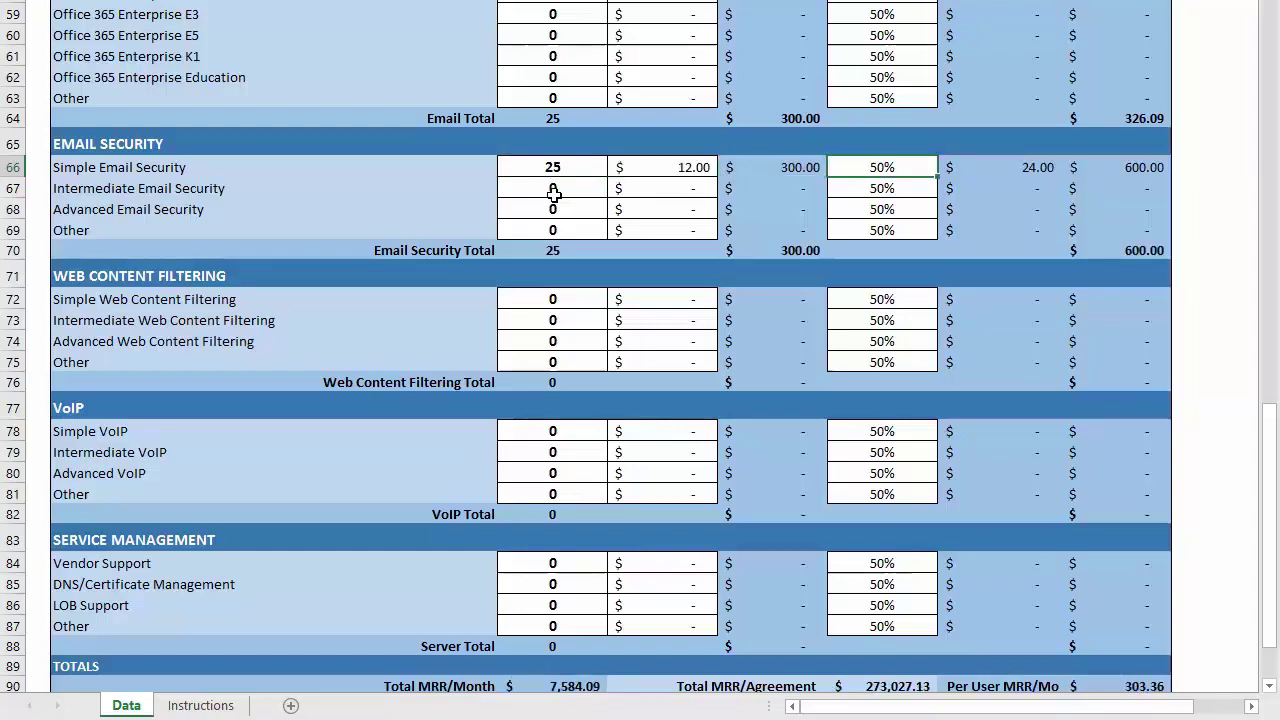
Step: Add 25 Simple Web Content Filtering seats at a $9 cost
scroll(540, 308, "down", 1)
left_click(555, 237)
type("25")
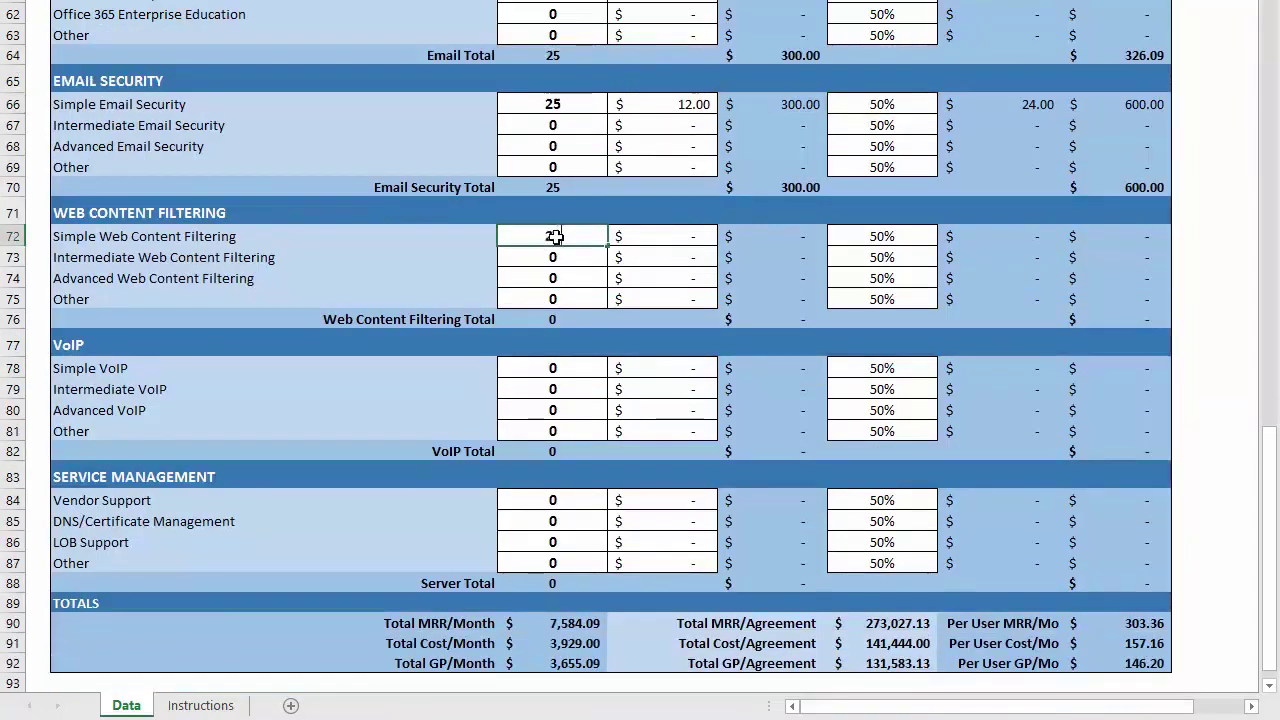
key("Tab")
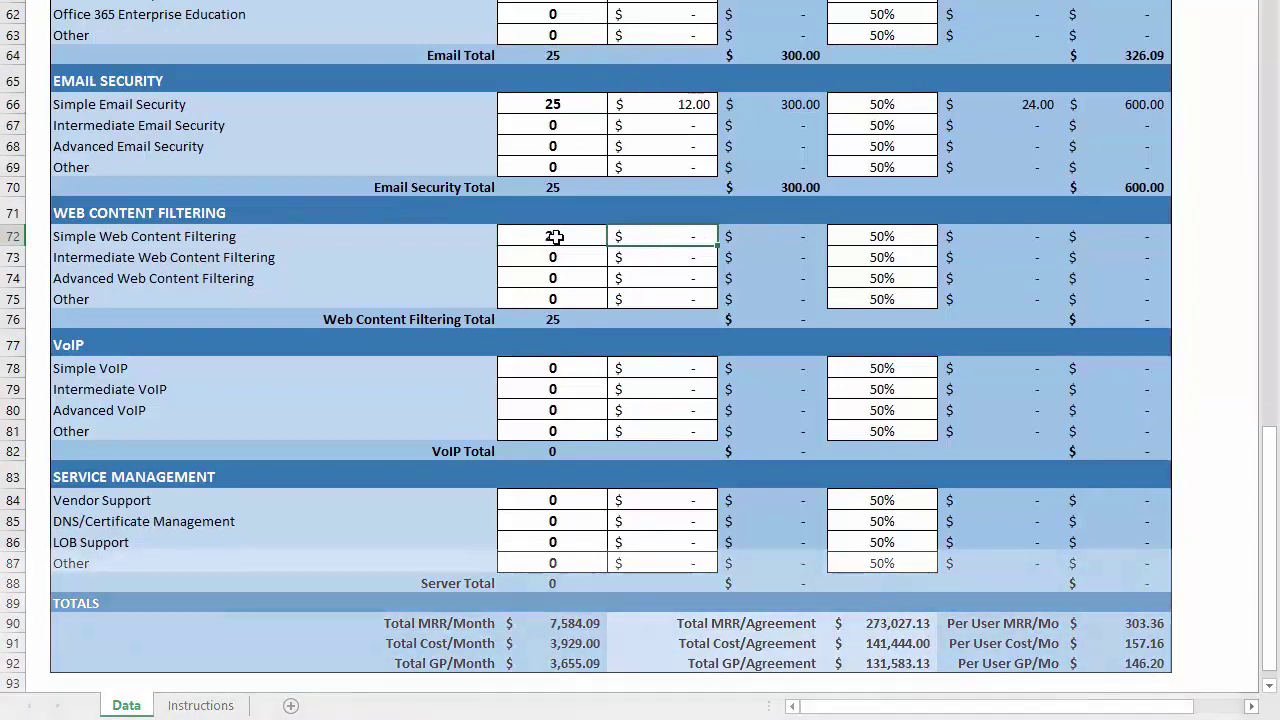
type("9")
key("Tab")
Step: Enter 5 Vendor Support units and confirm Total MRR/Month reads $8,034.09
scroll(570, 235, "down", 2)
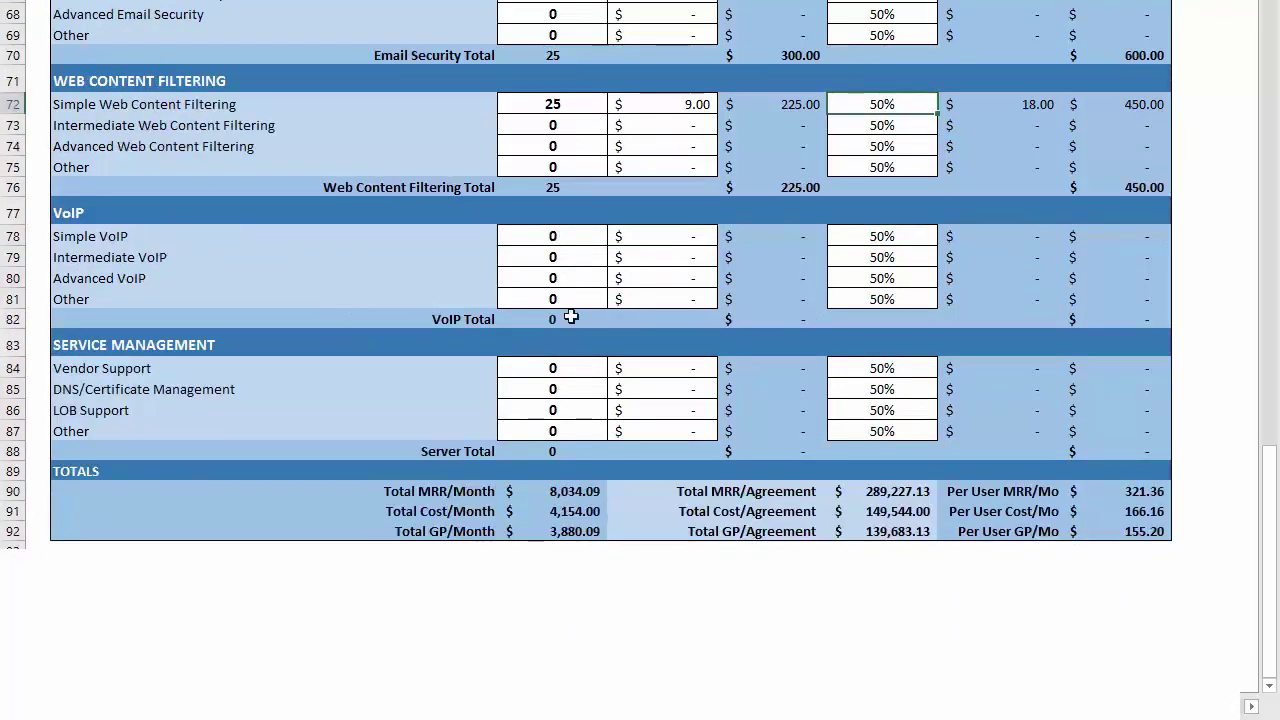
left_click(563, 370)
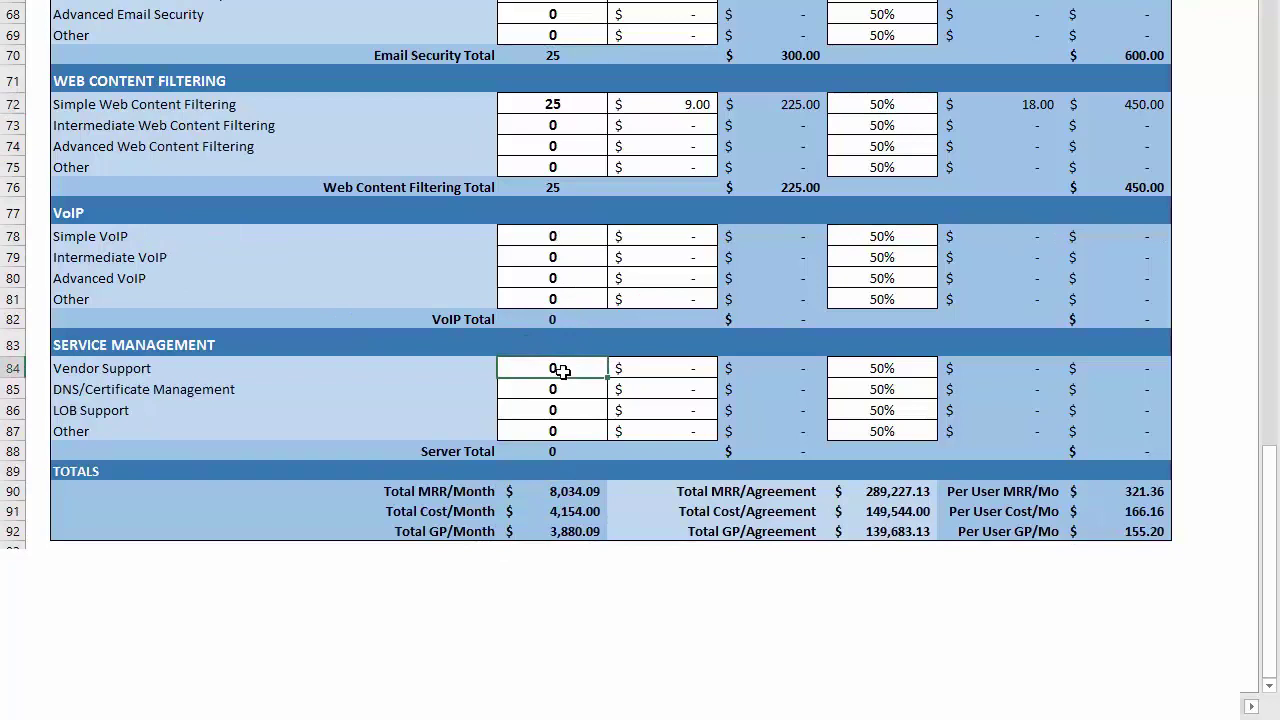
key("Tab")
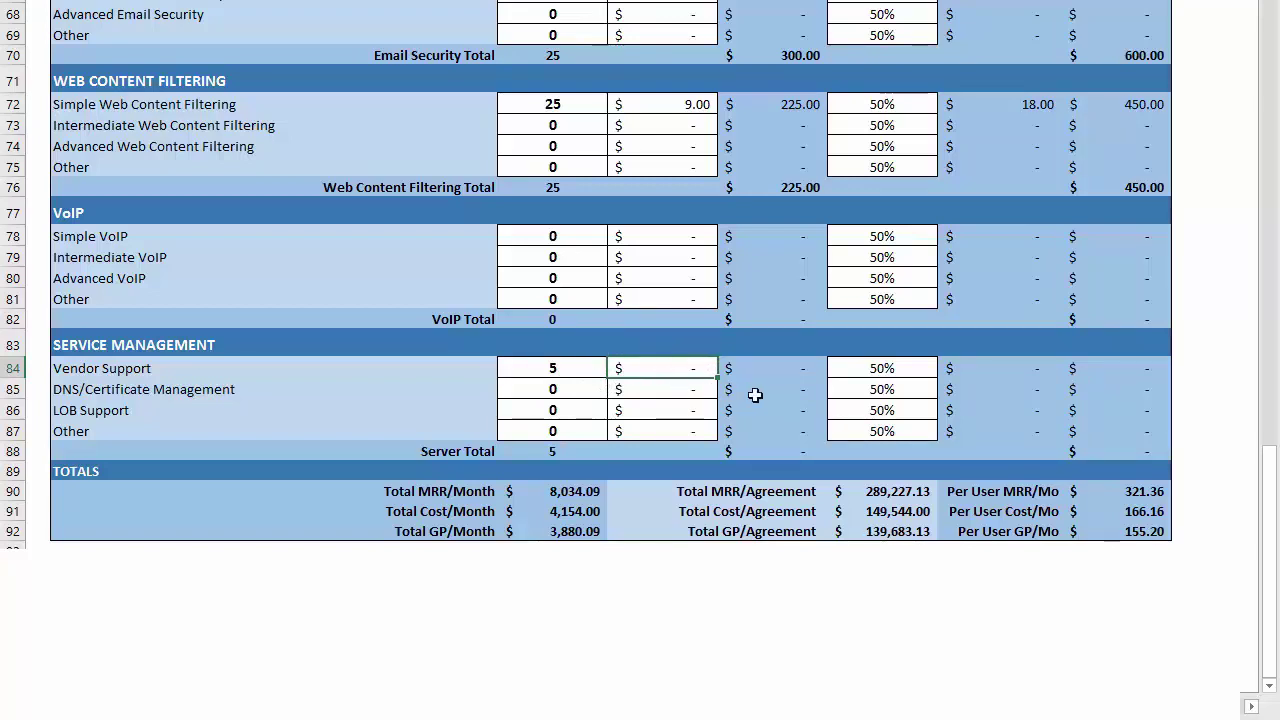
left_click(586, 491)
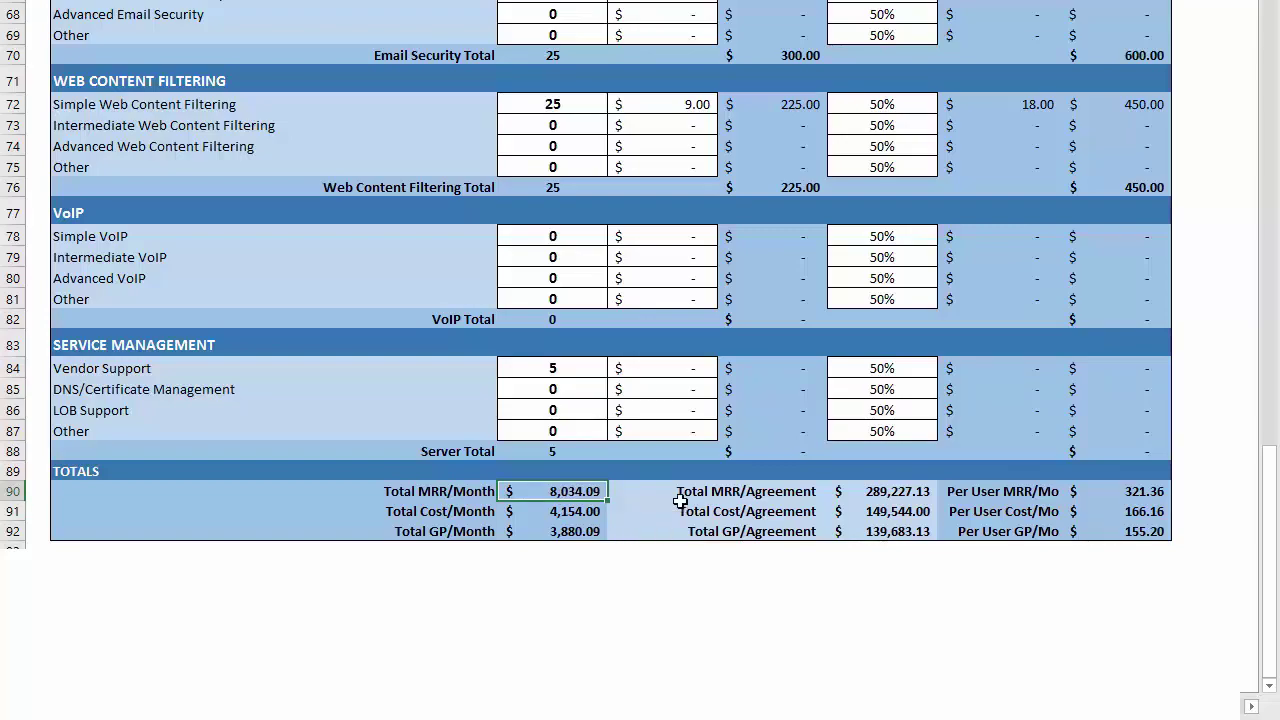
Step: Set the helpdesk users line to $50 cost and 40% margin, then check the 43.25% overall margin
scroll(680, 499, "up", 4)
scroll(680, 499, "up", 18)
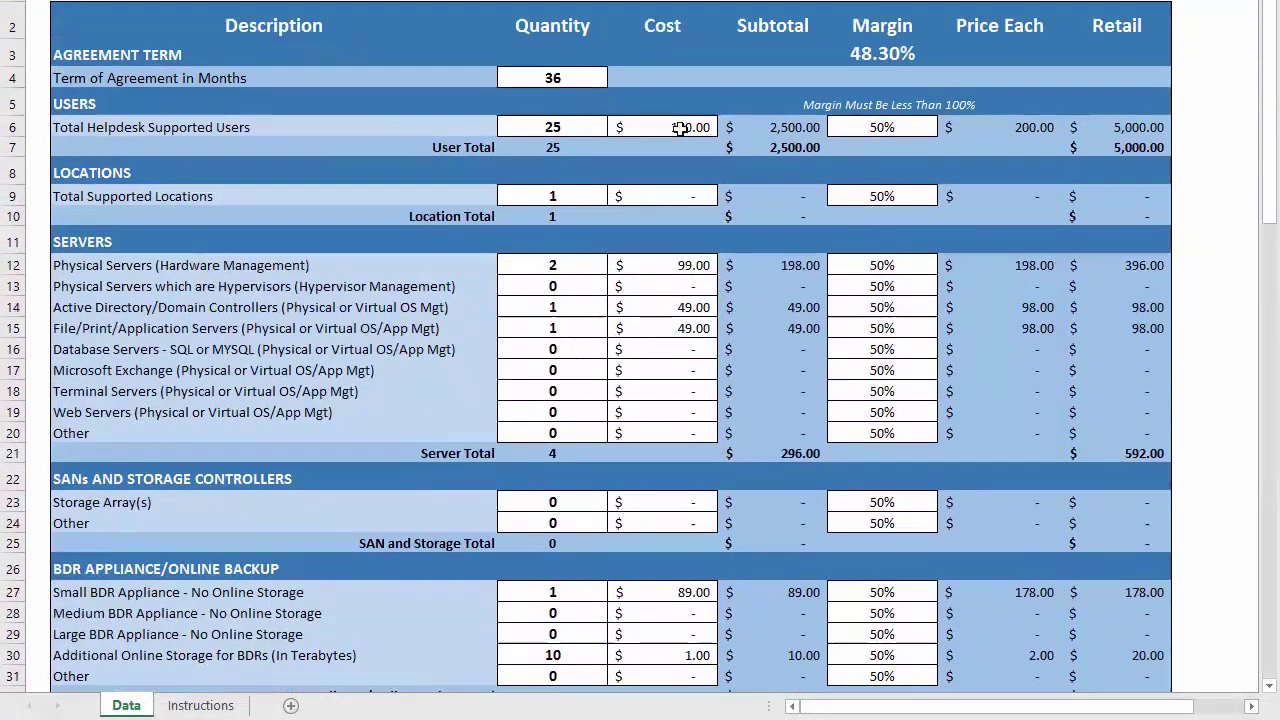
left_click(681, 127)
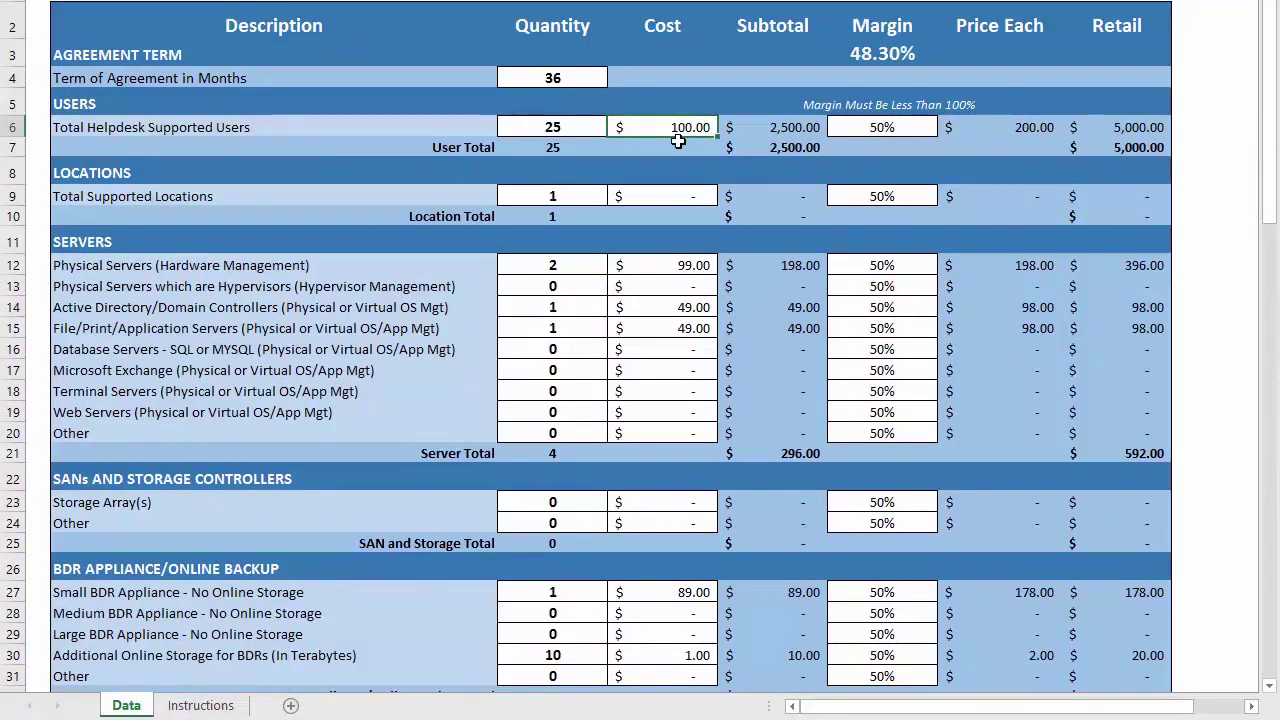
type("50")
key("Tab")
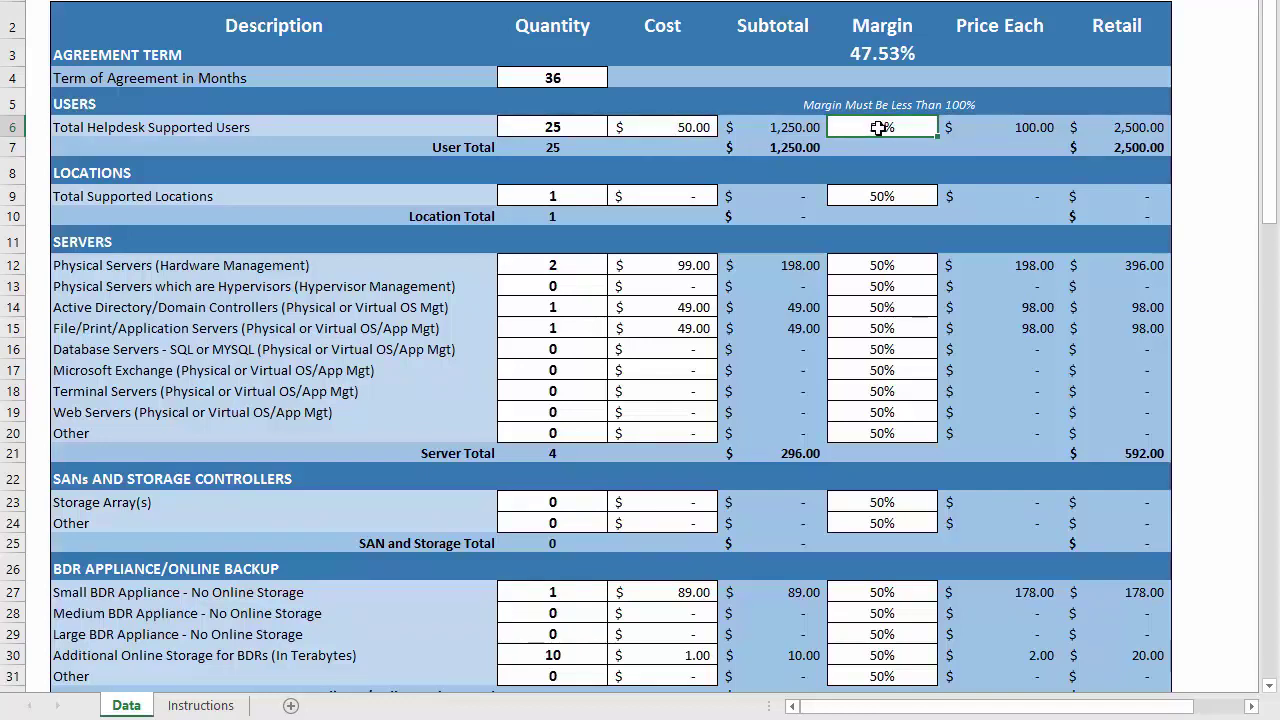
type("40")
left_click(868, 55)
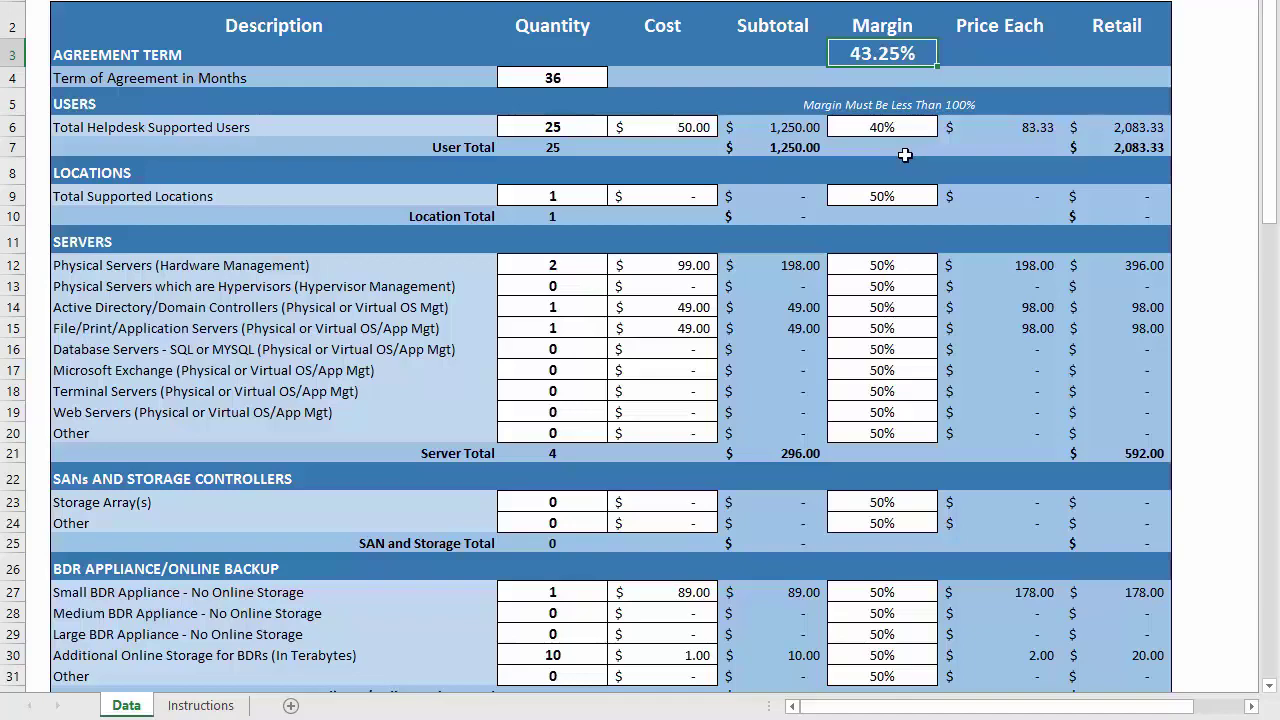
Step: Set 40% margins on the physical server, domain controller and file/print server lines
scroll(904, 155, "down", 1)
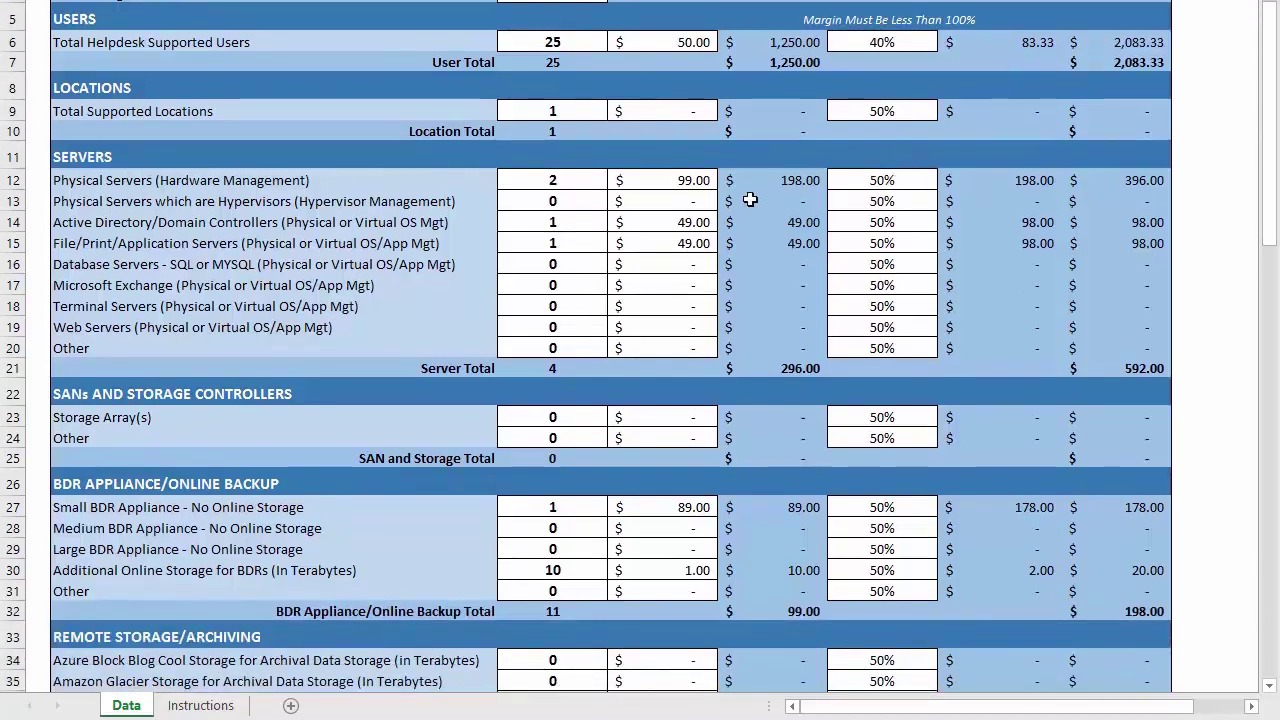
scroll(920, 200, "up", 2)
scroll(920, 204, "down", 5)
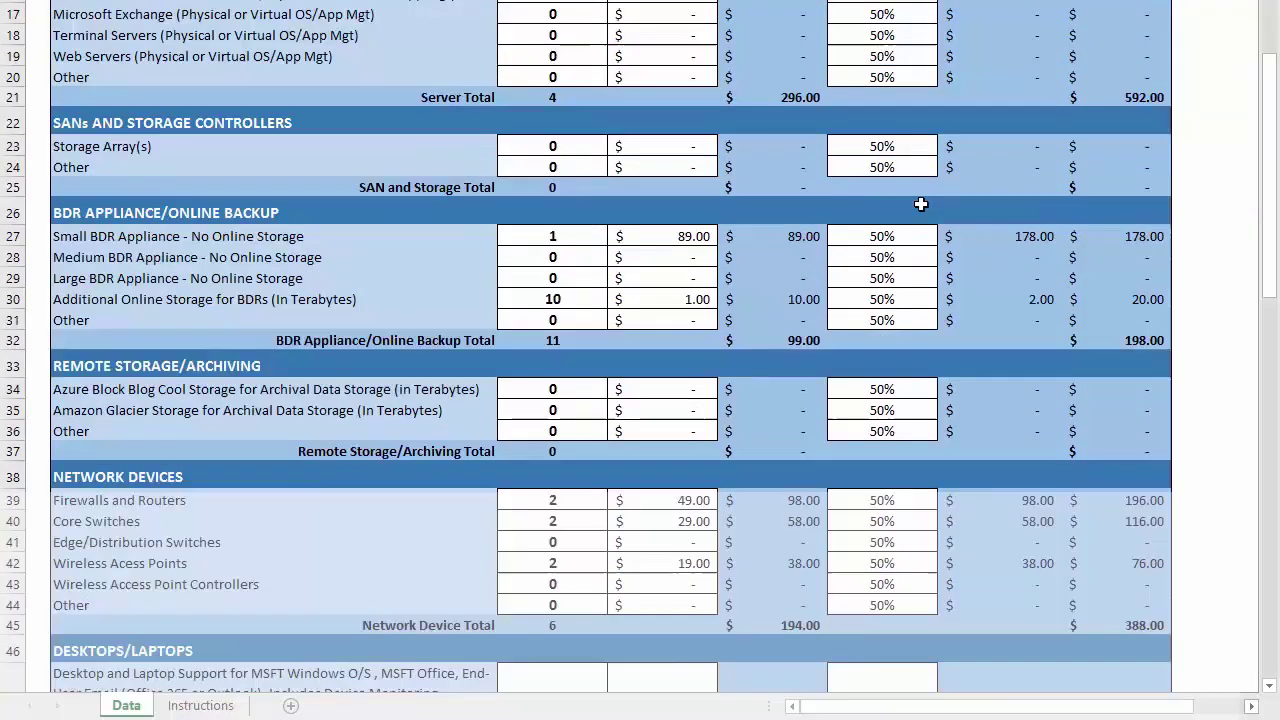
scroll(920, 204, "down", 19)
scroll(600, 400, "up", 1)
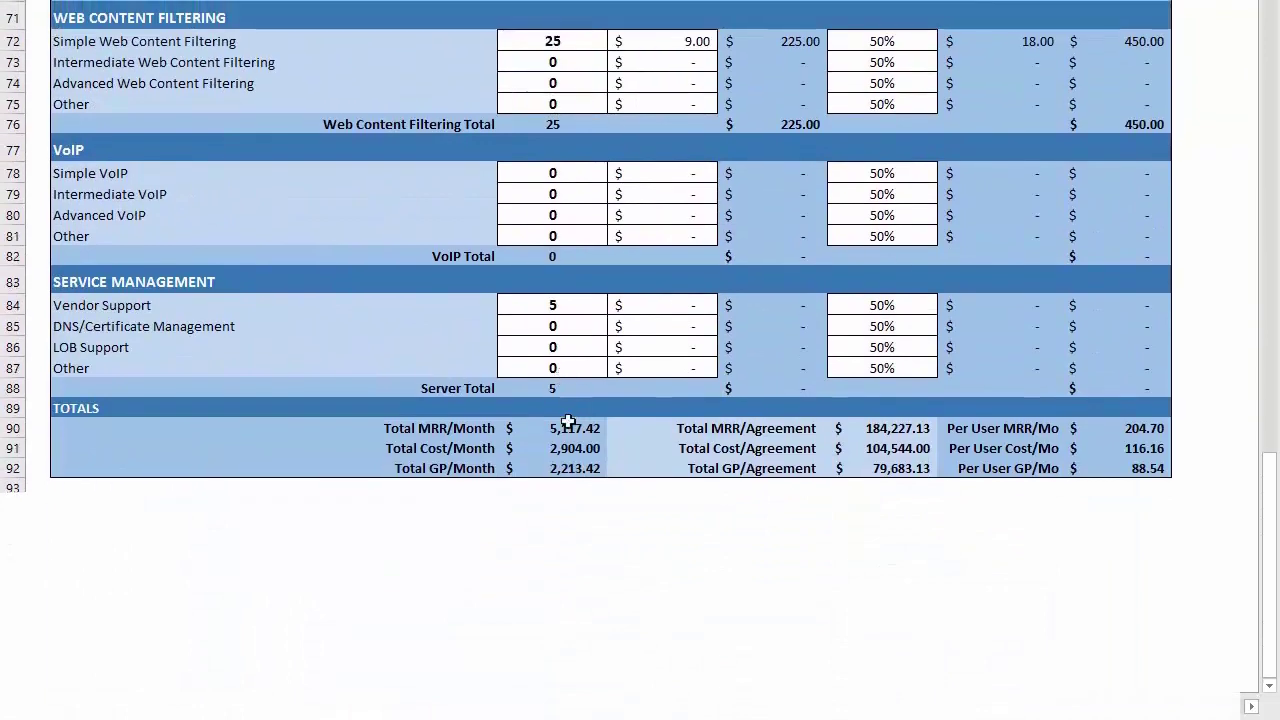
scroll(890, 230, "up", 20)
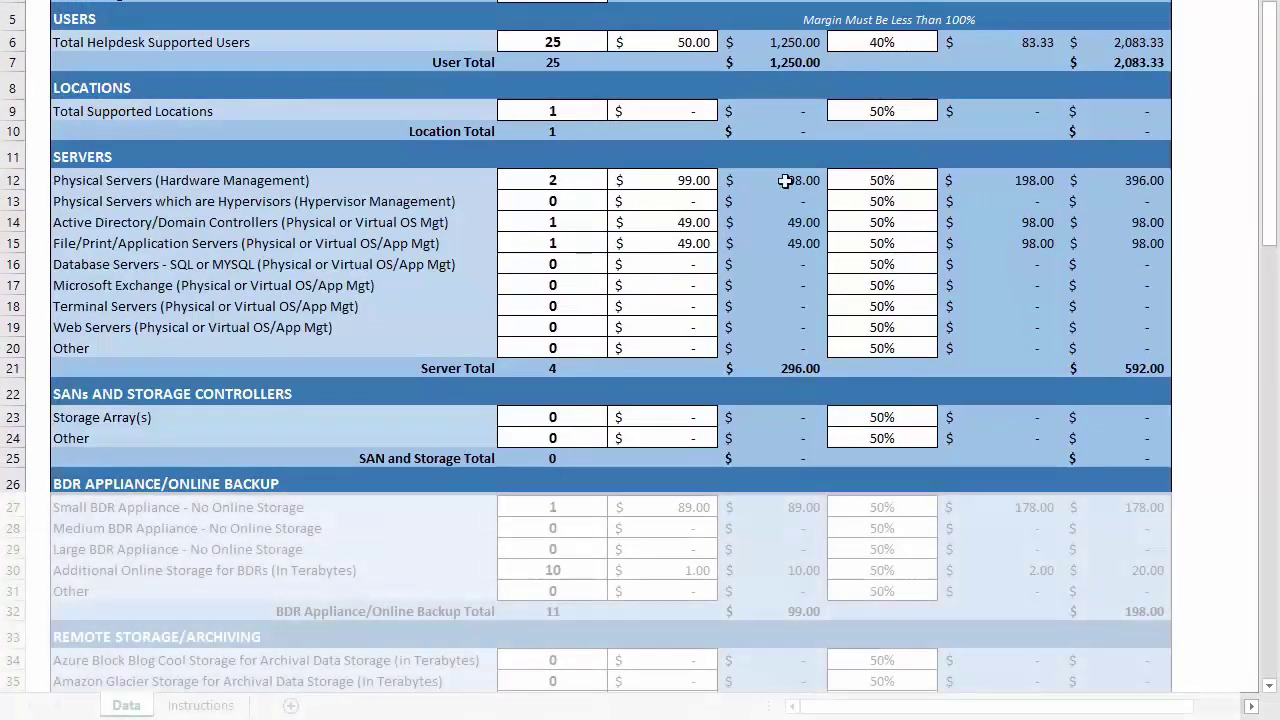
left_click(842, 182)
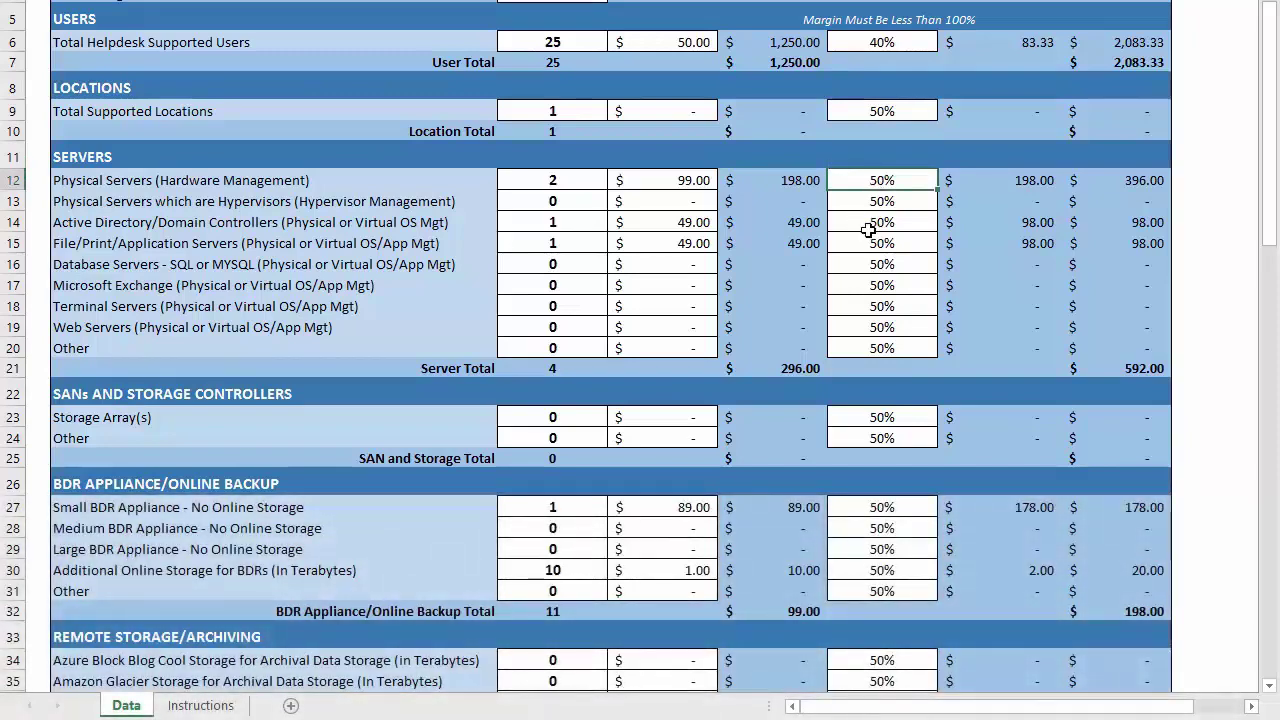
type("40")
key("Return")
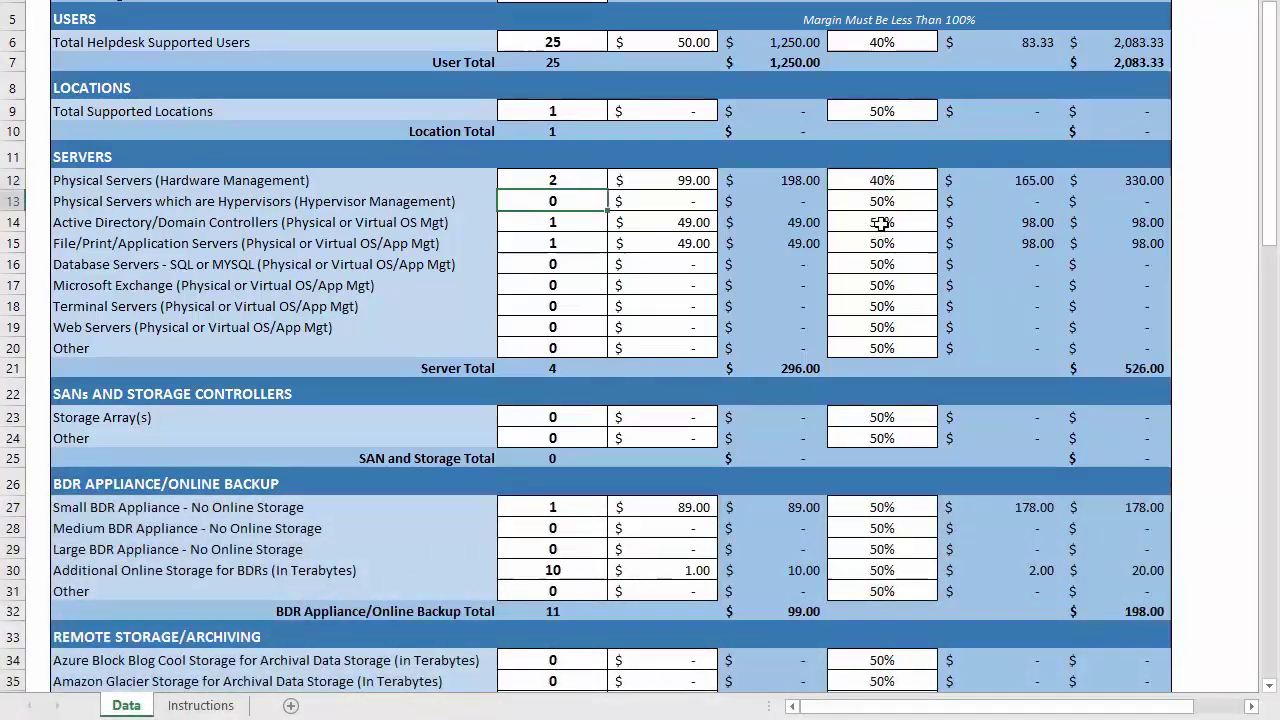
left_click(890, 222)
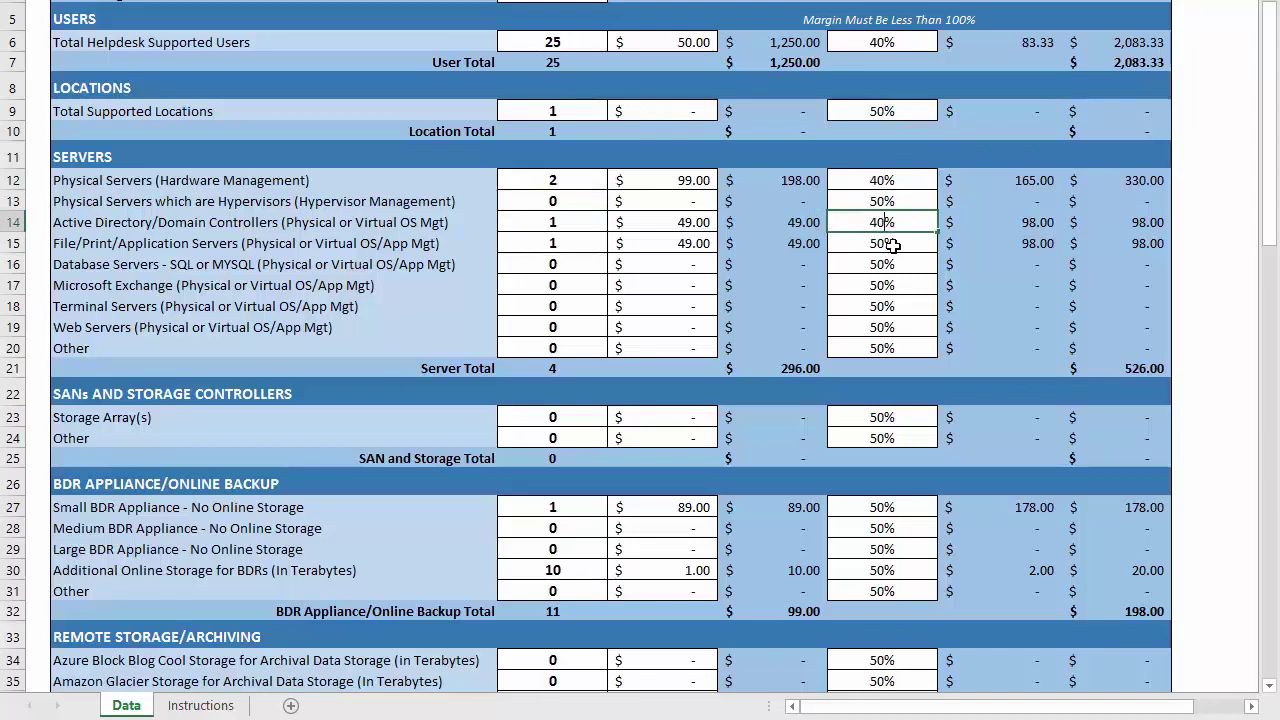
key("Return")
type("40")
key("Return")
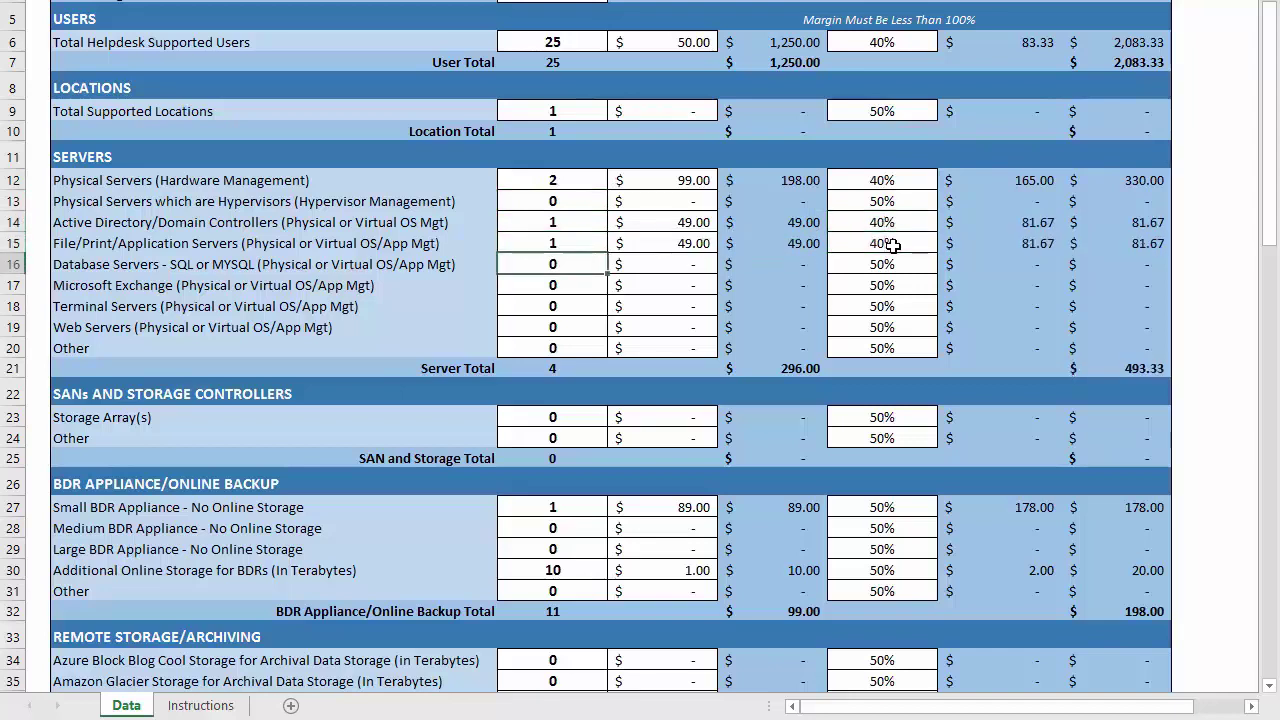
Step: Give the Small BDR Appliance a 40% margin and desktop support a 35% margin
scroll(890, 245, "up", 1)
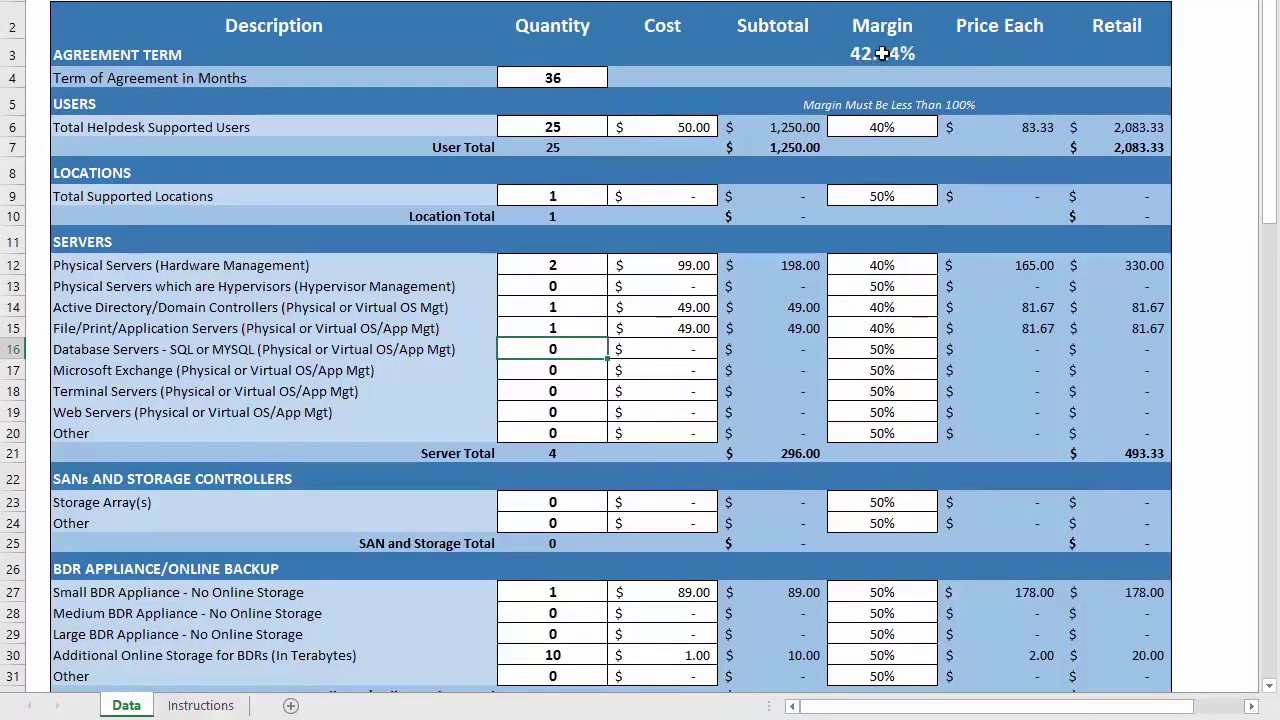
scroll(918, 447, "down", 4)
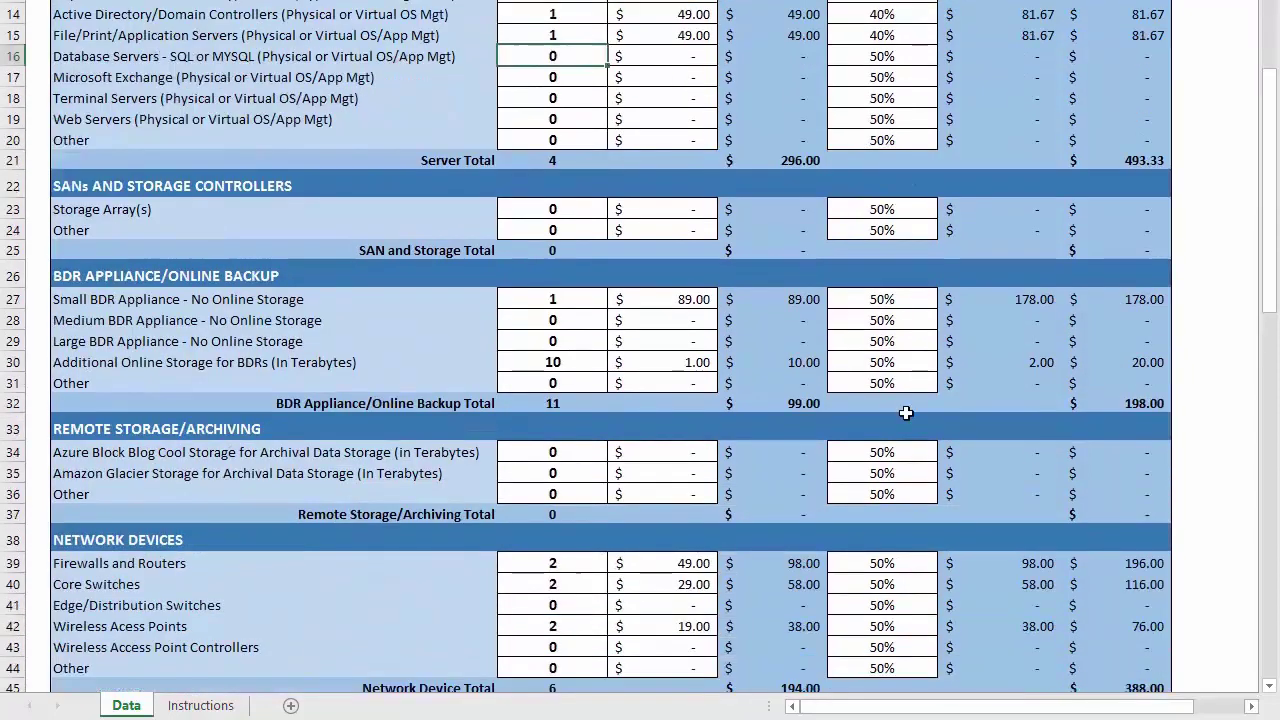
left_click(890, 300)
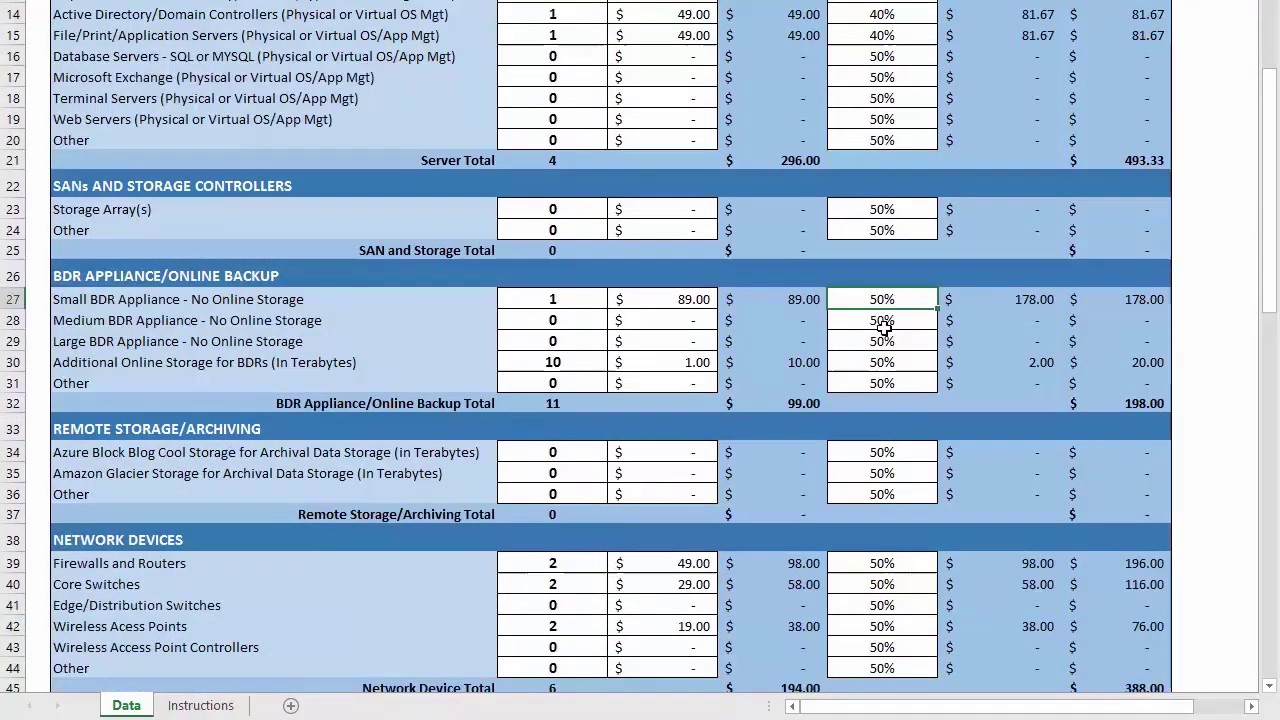
key("Return")
scroll(877, 345, "down", 6)
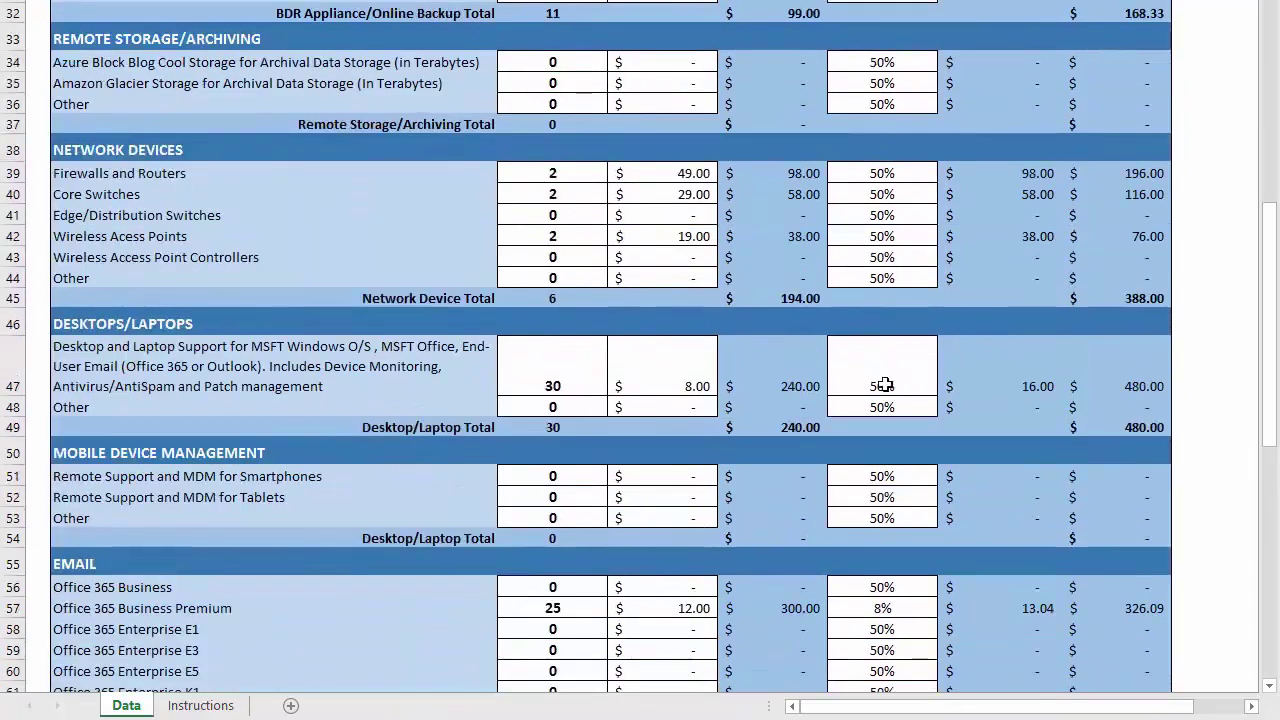
left_click(893, 386)
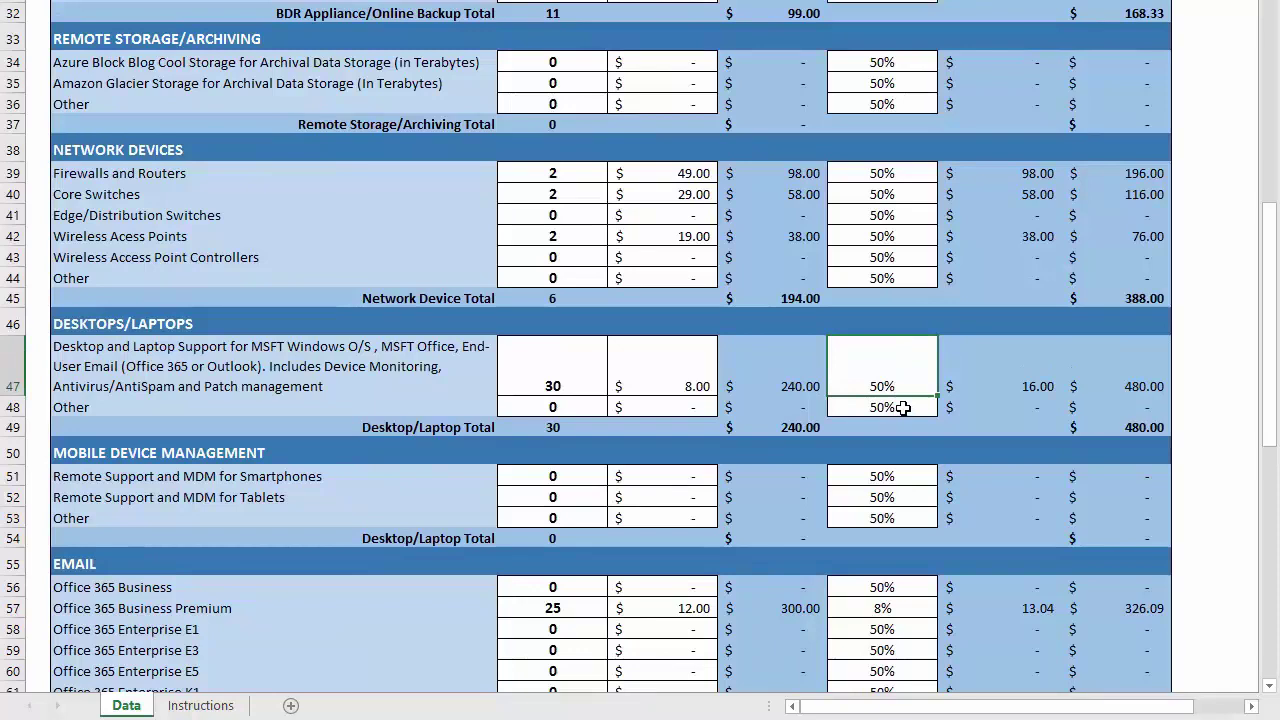
key("Return")
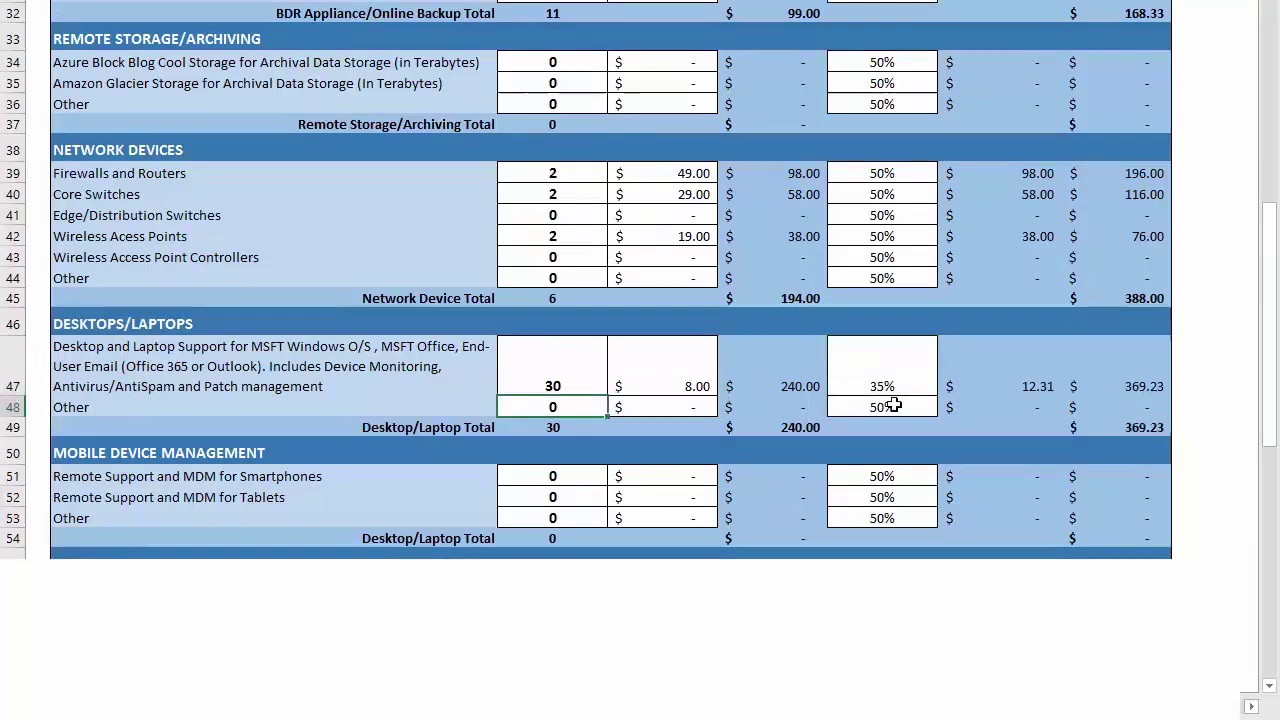
scroll(893, 405, "down", 5)
scroll(893, 405, "down", 7)
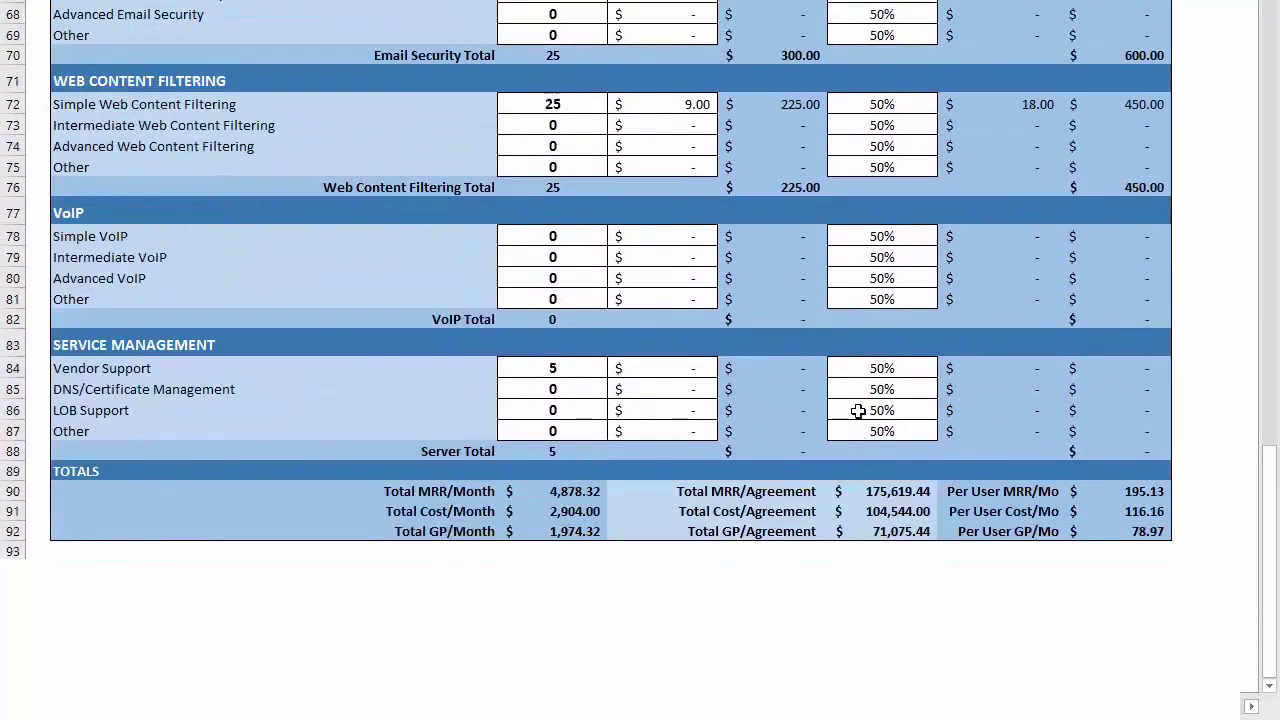
scroll(893, 405, "up", 1)
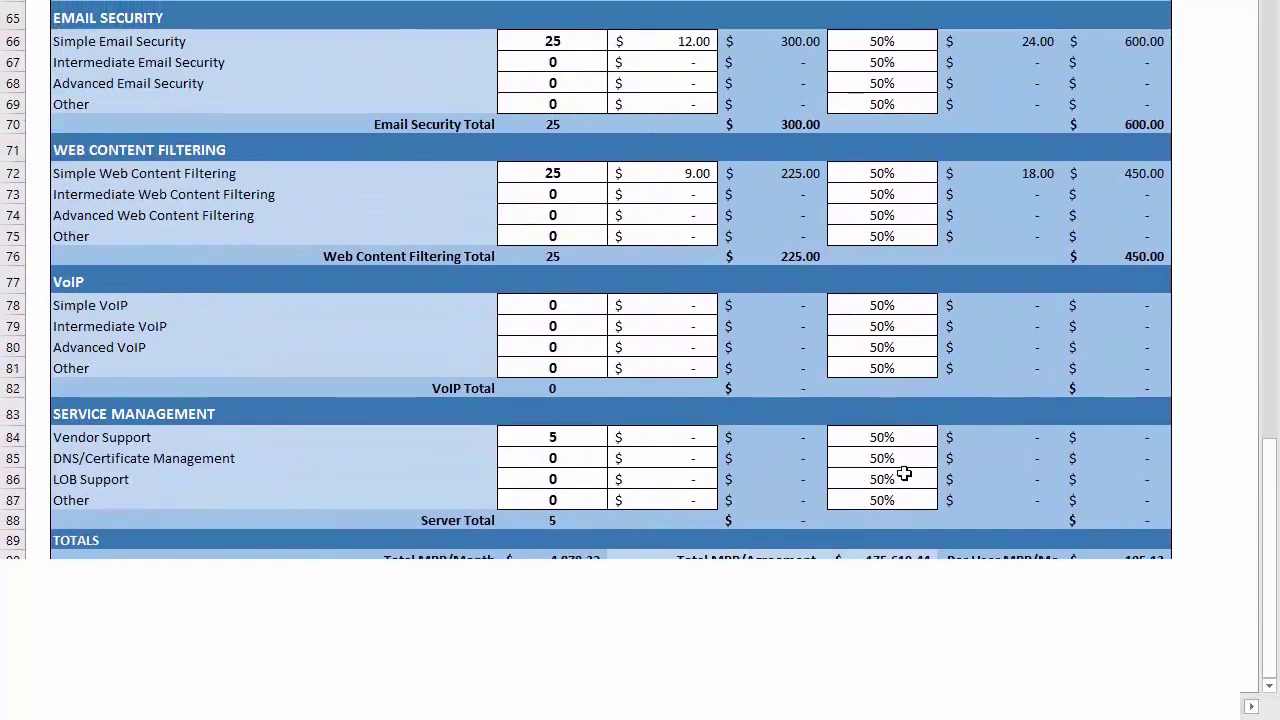
scroll(904, 473, "up", 18)
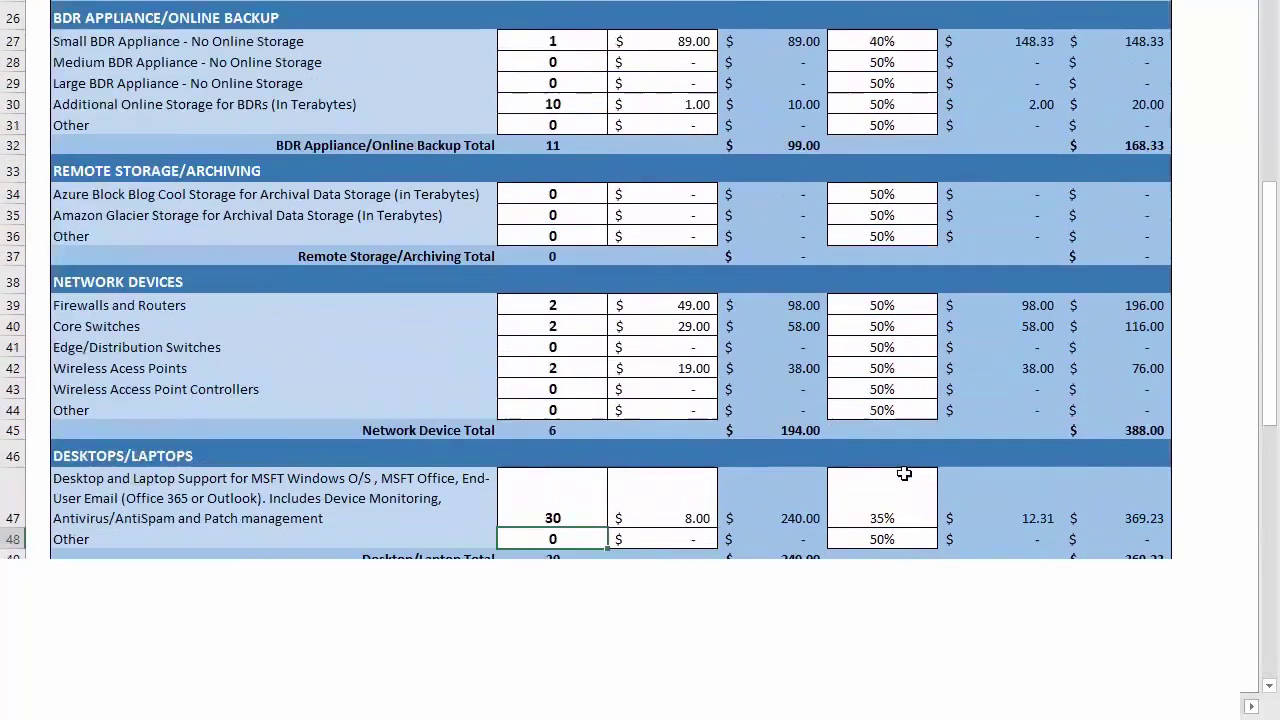
scroll(904, 473, "up", 3)
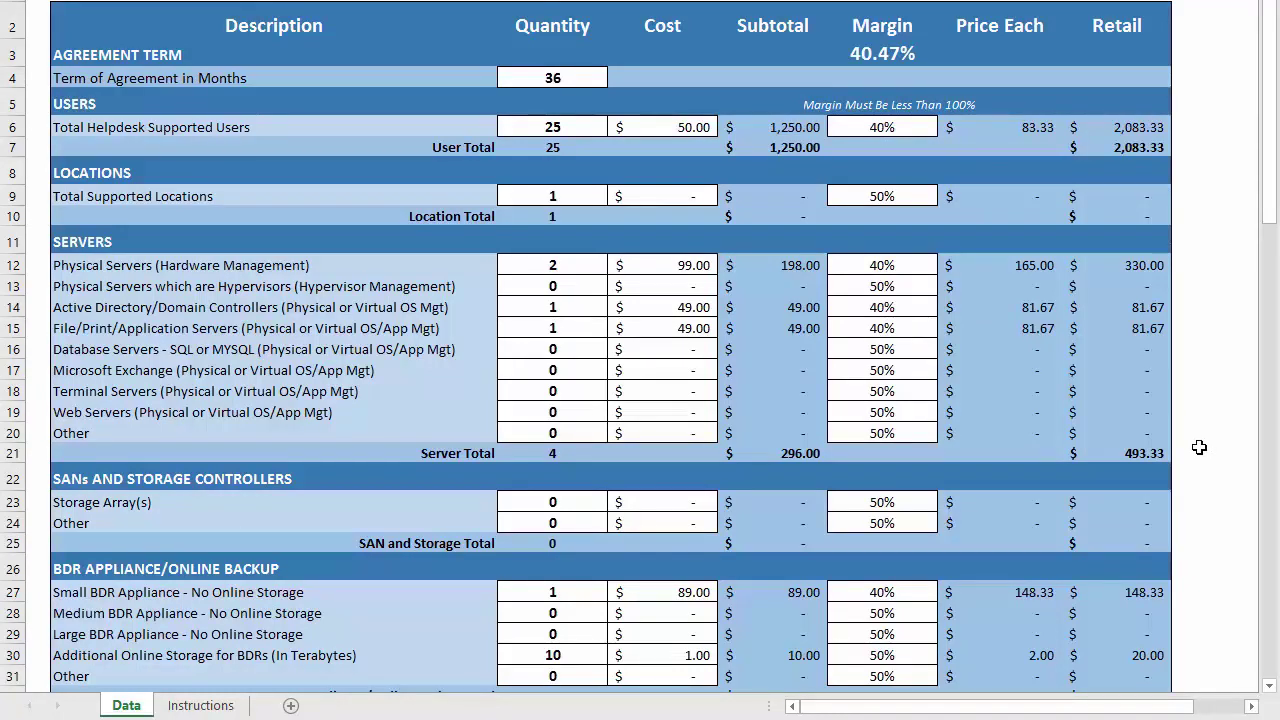
left_click(878, 56)
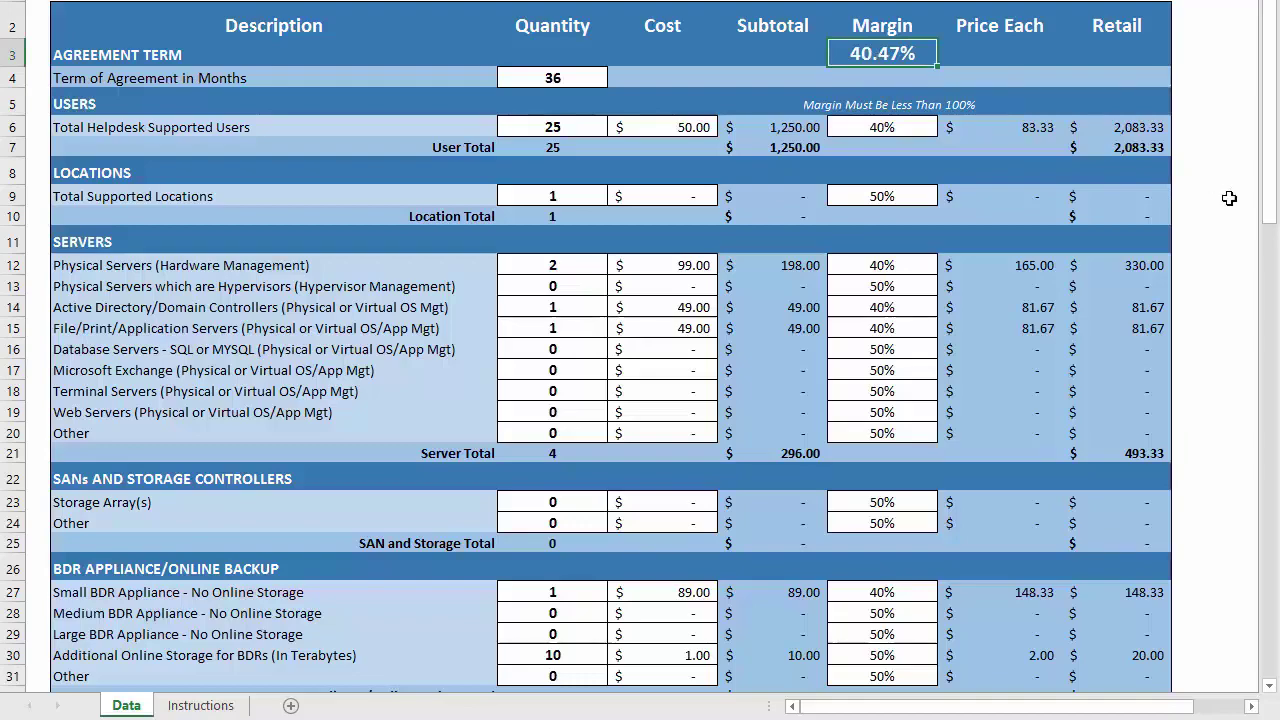
scroll(1214, 251, "down", 16)
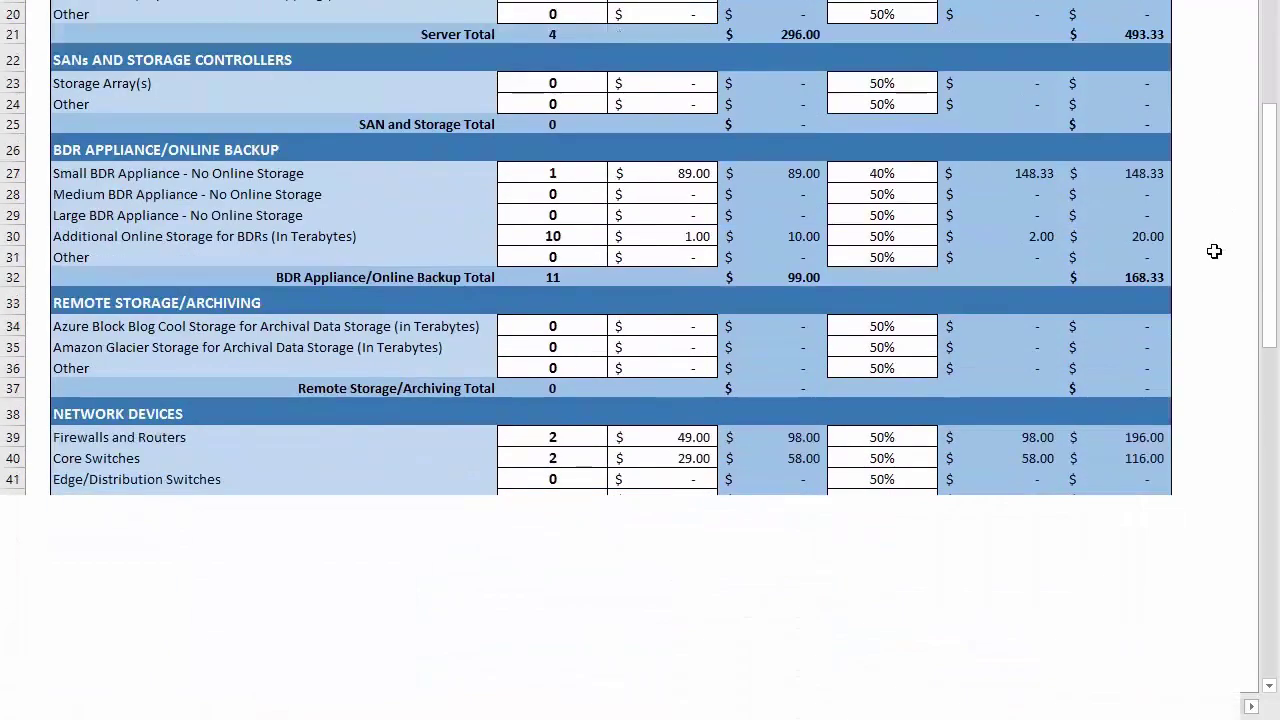
scroll(1214, 251, "down", 6)
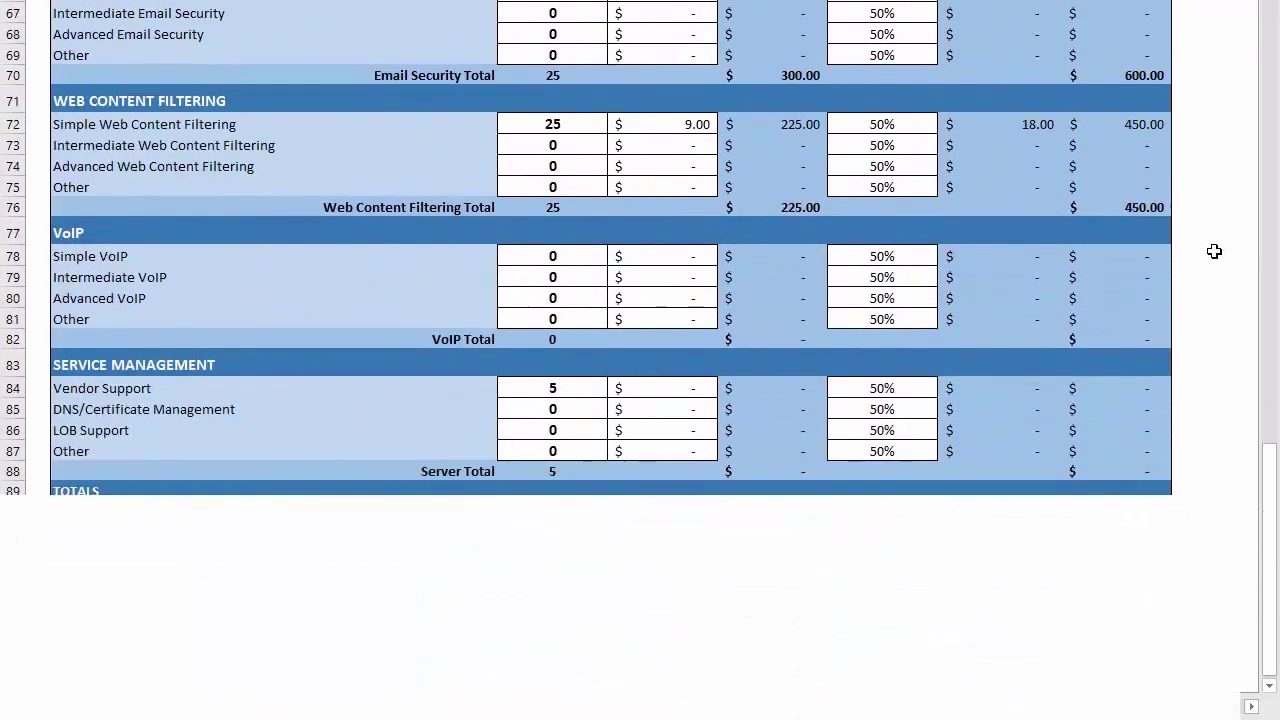
scroll(1214, 251, "down", 1)
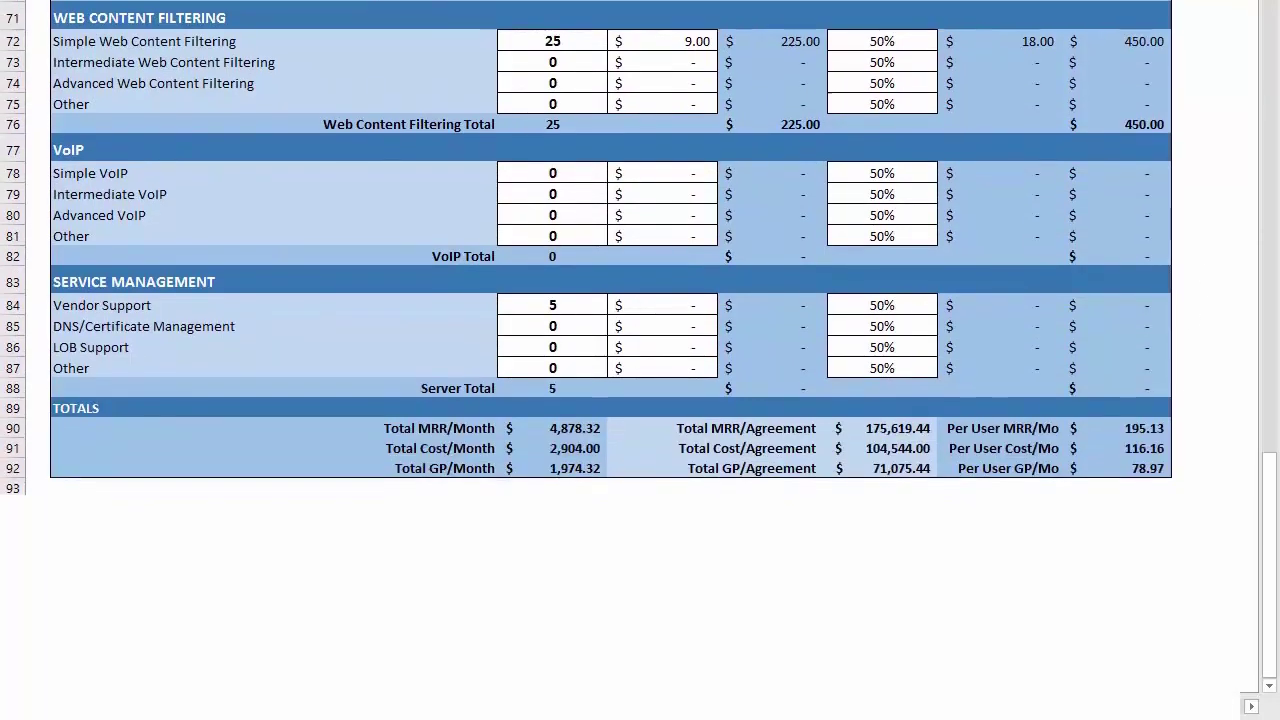
left_click(903, 467)
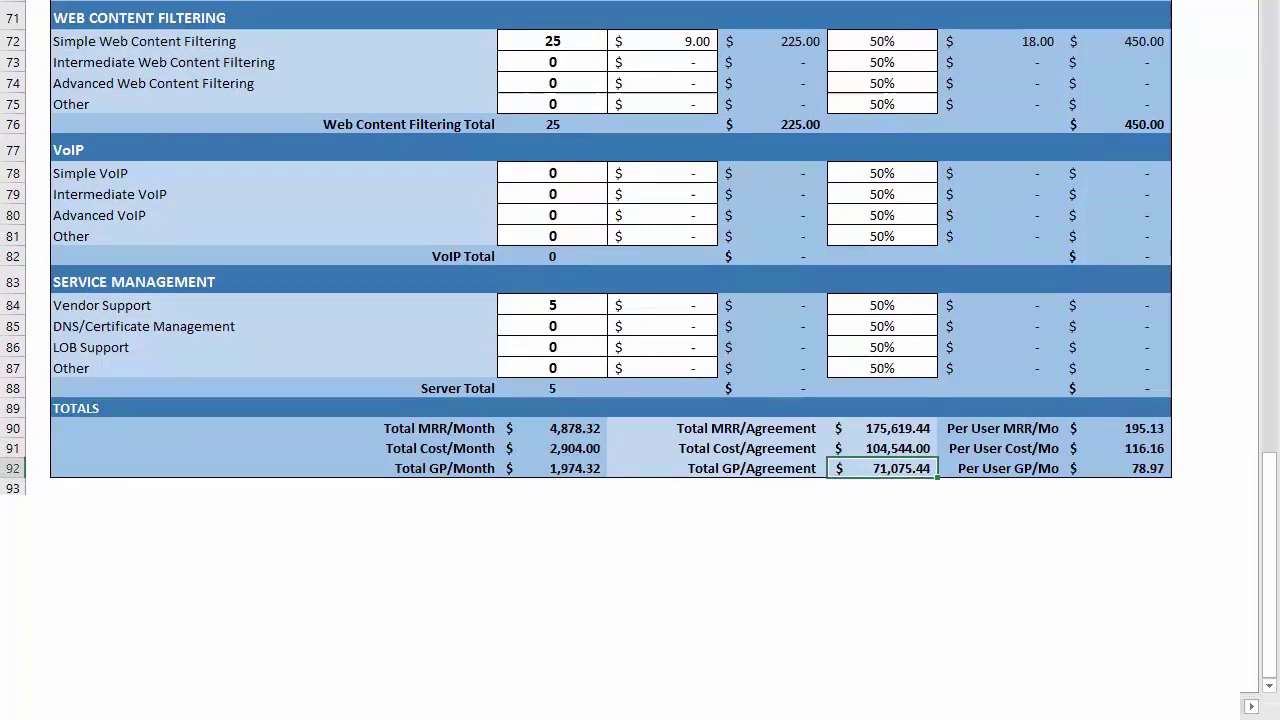